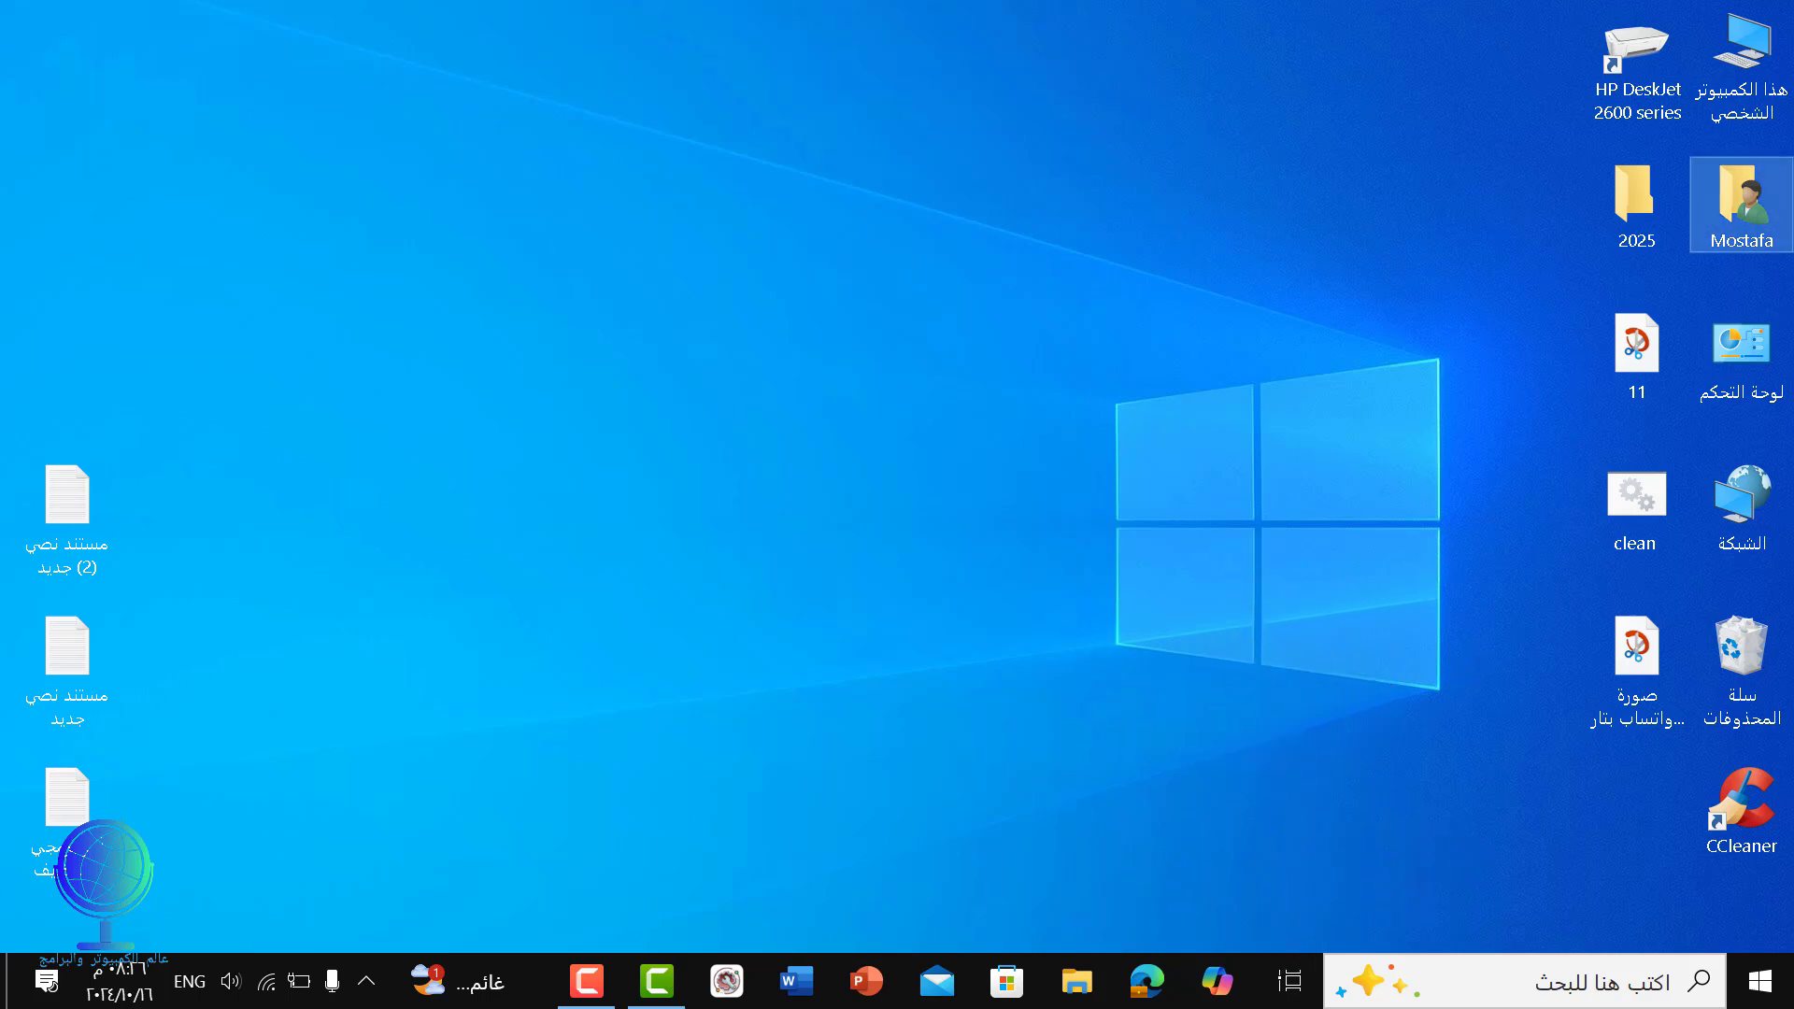
- Cut the text file "أمر برمجي لتنظيف الويندوز" from the Downloads folder inside the user's personal folder
{"action": "double_click", "coordinate": [1741, 201]}
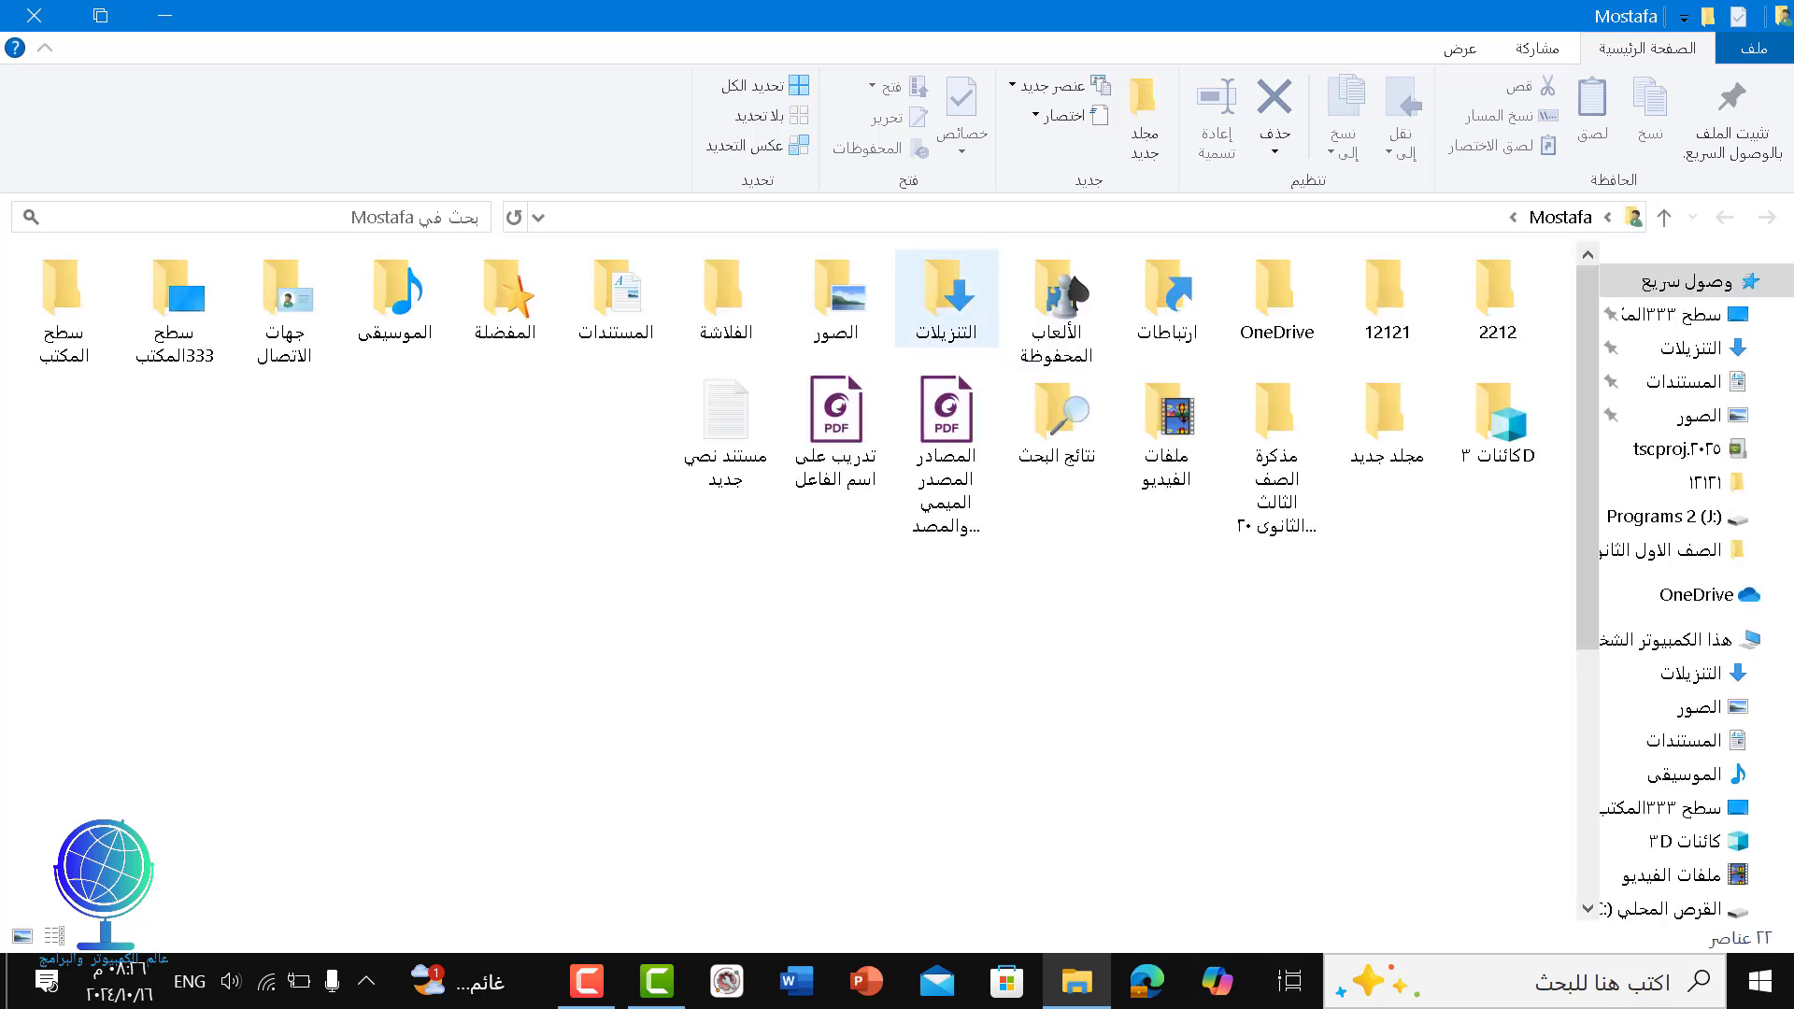
{"action": "left_click", "coordinate": [946, 298]}
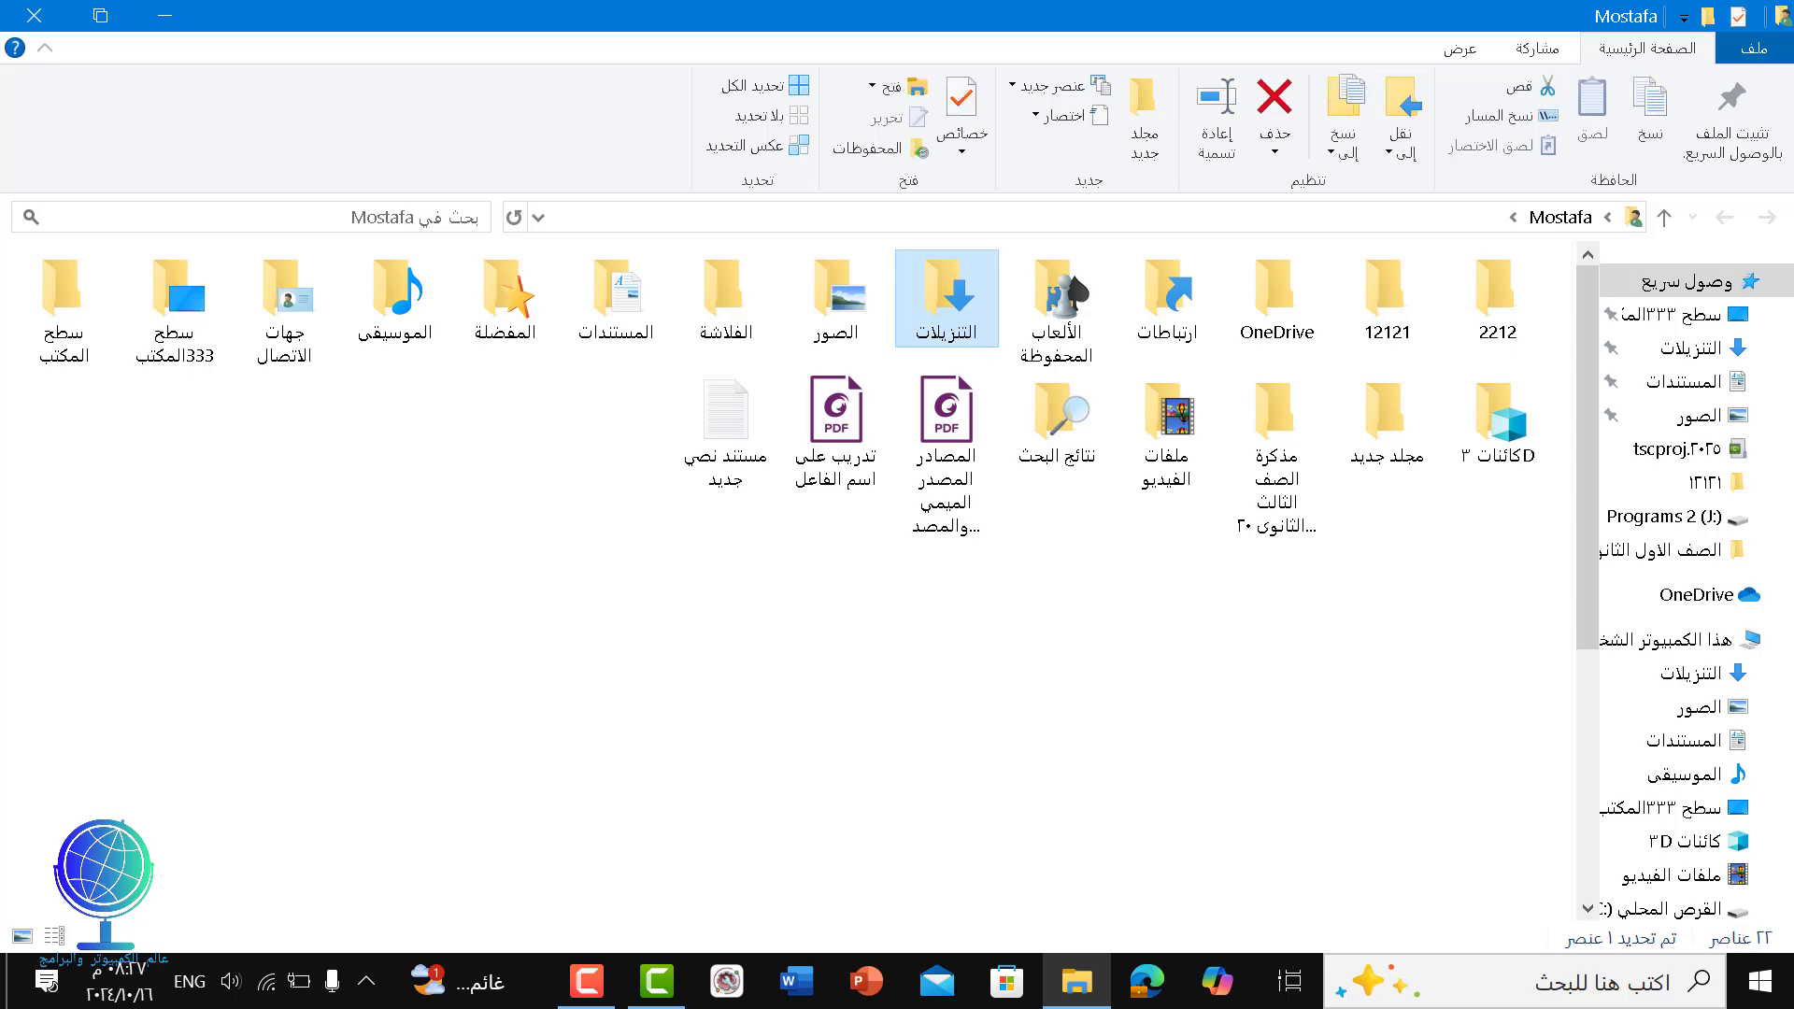
{"action": "key", "text": "Return"}
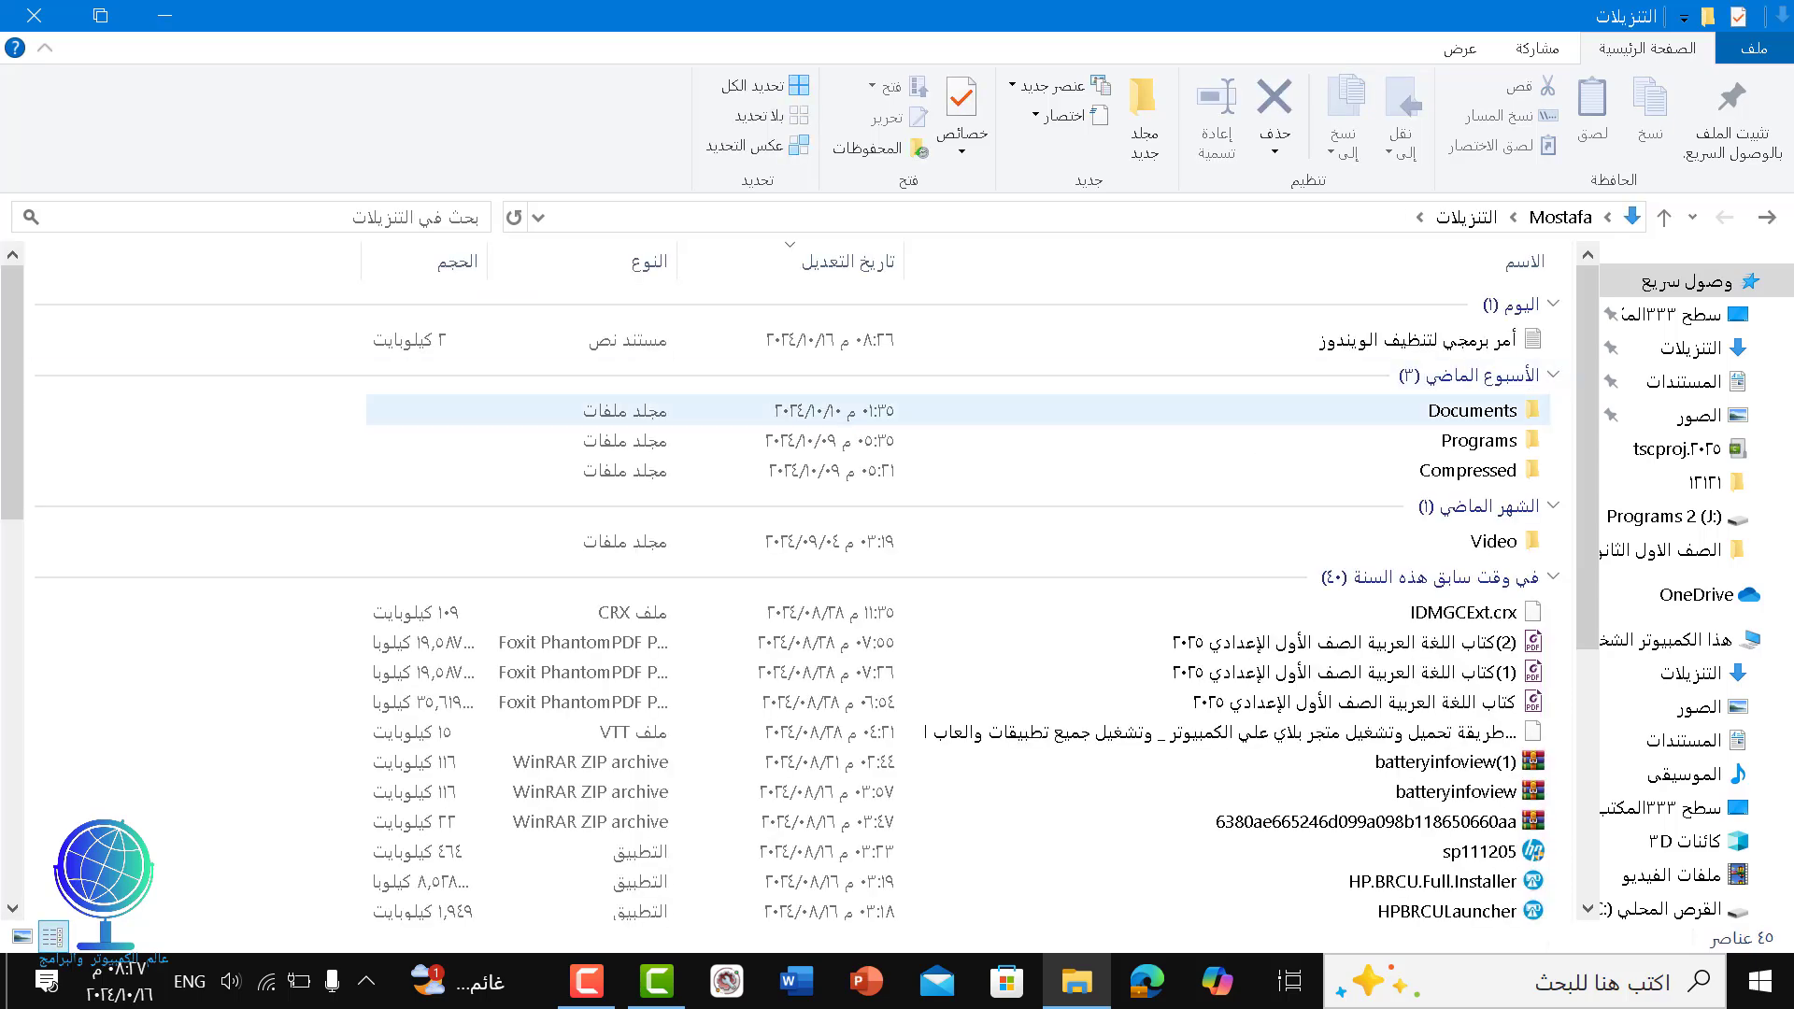
{"action": "right_click", "coordinate": [1352, 342]}
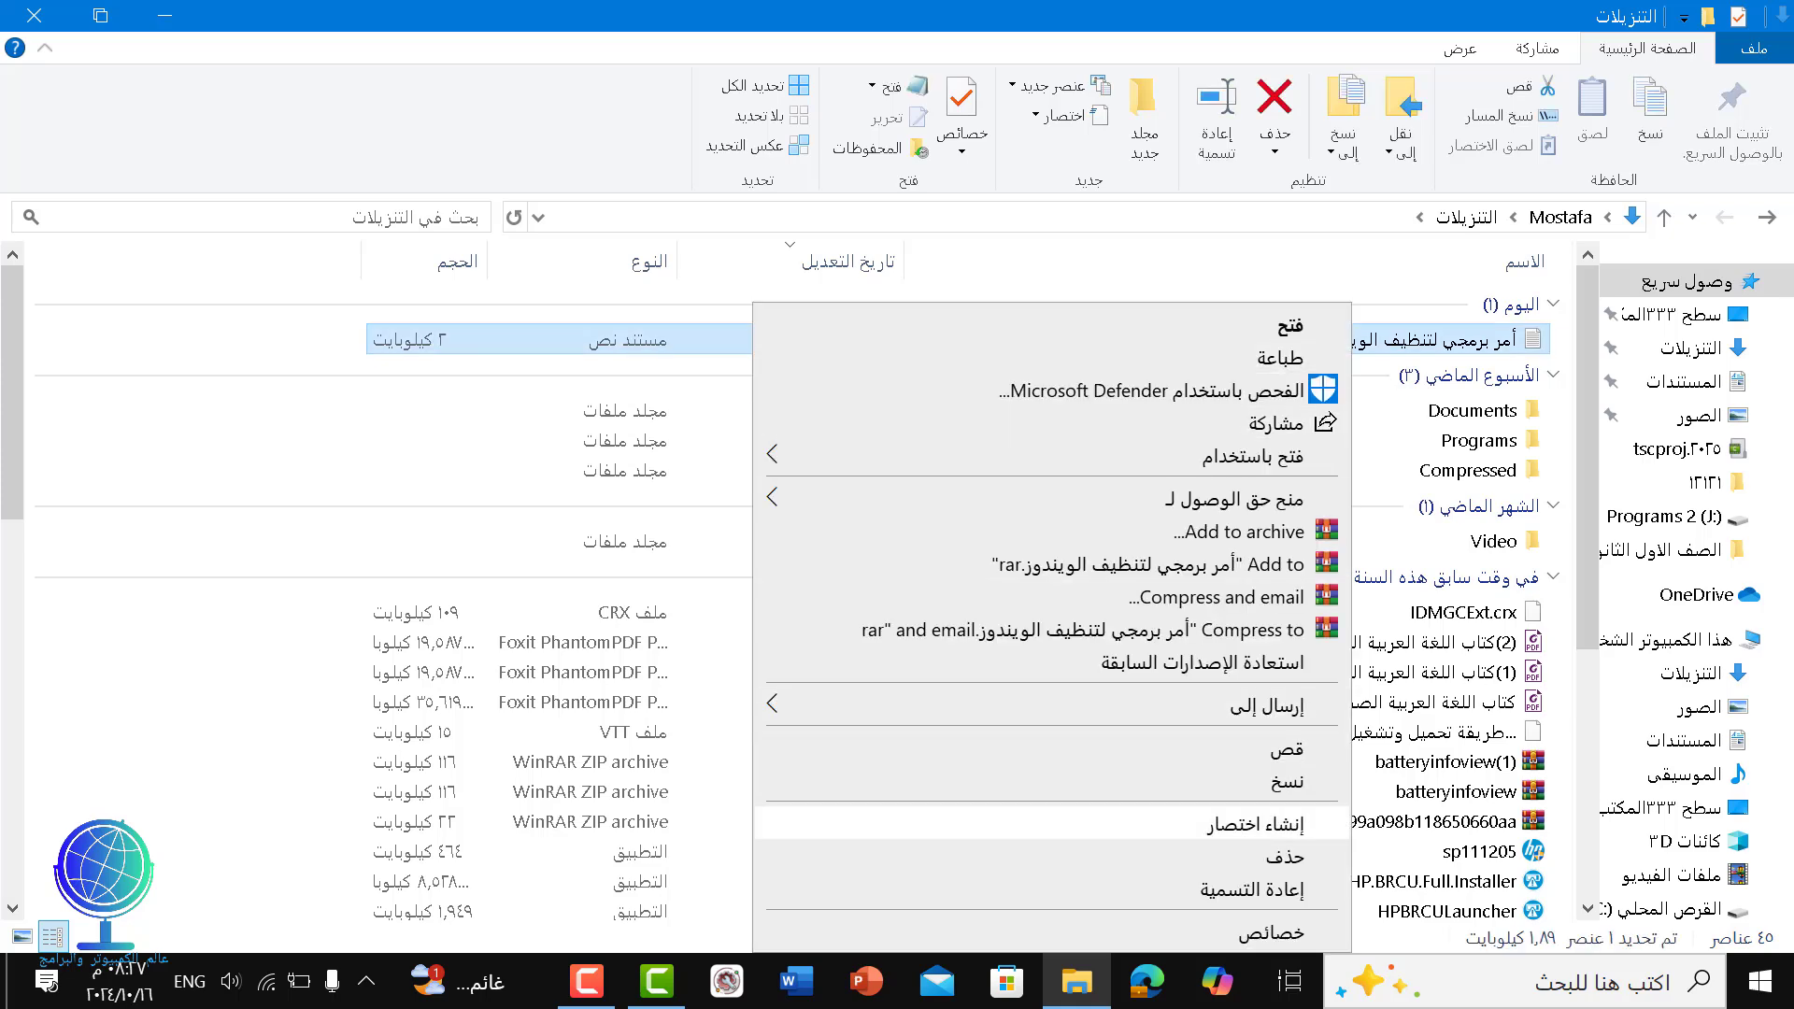
{"action": "key", "text": "Escape"}
{"action": "key", "text": "alt+F4"}
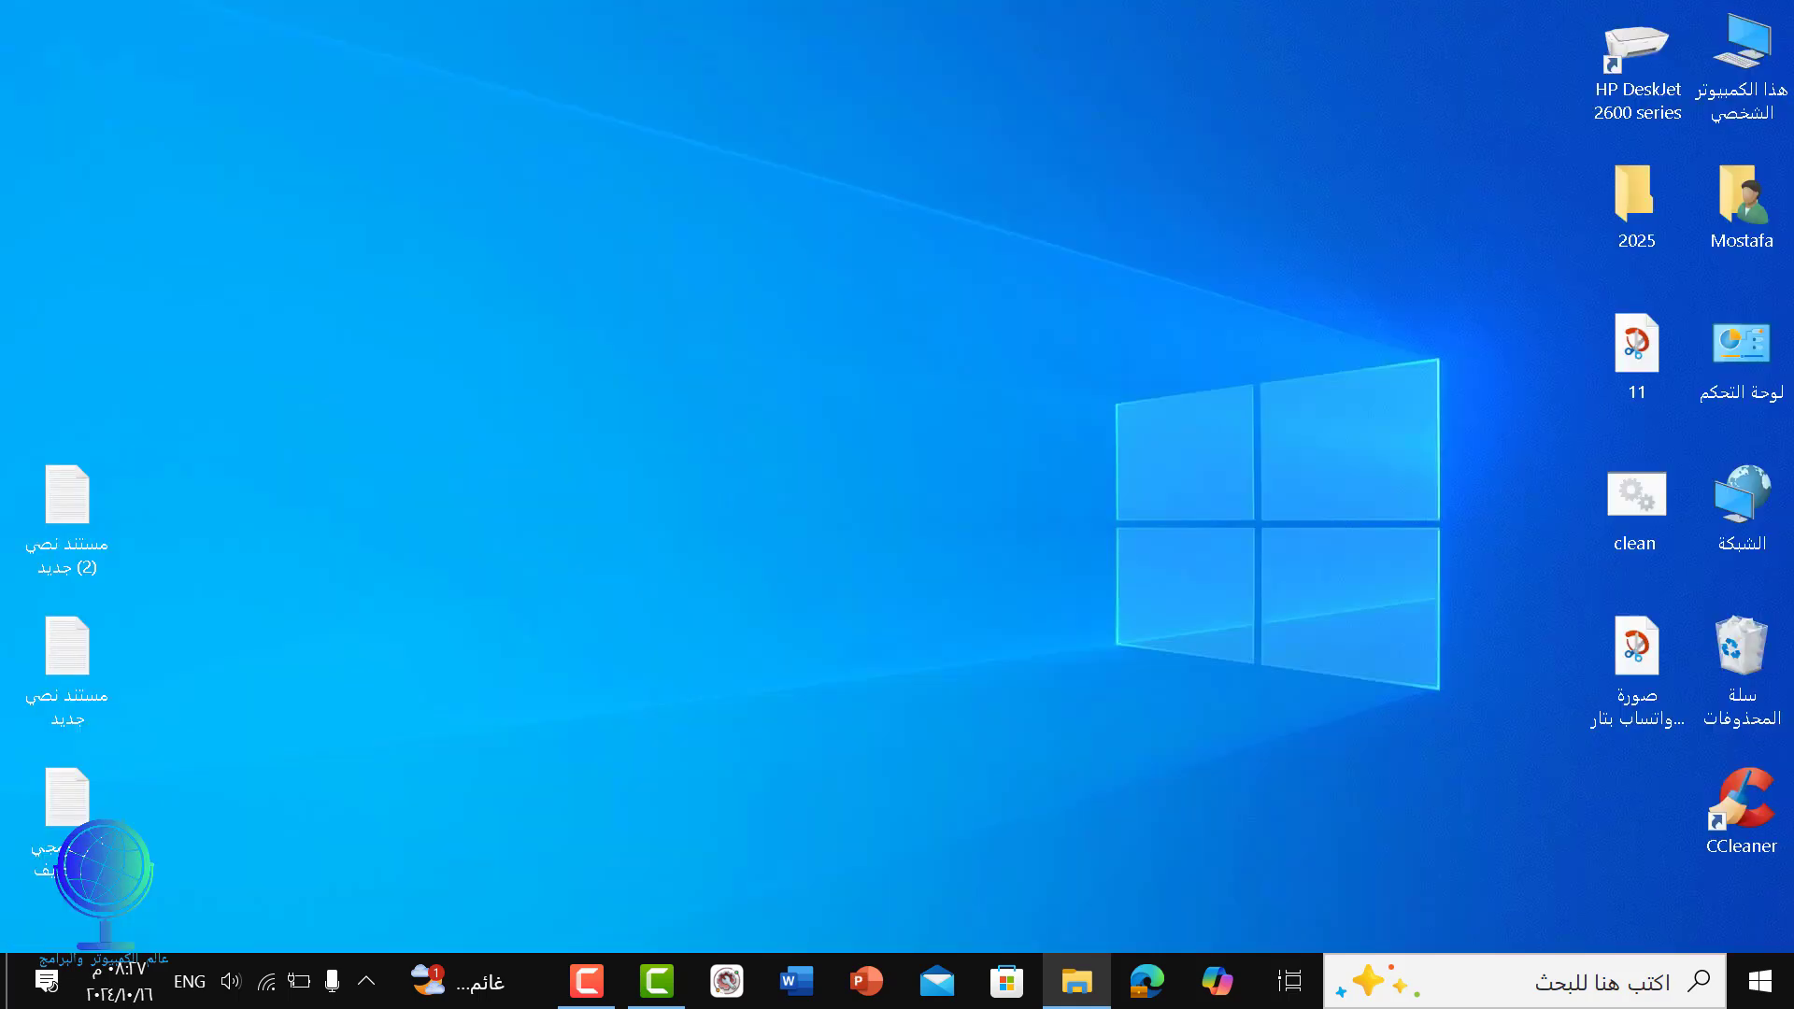
- Paste the cut text file onto the desktop, replacing the existing file of the same name
{"action": "right_click", "coordinate": [817, 288]}
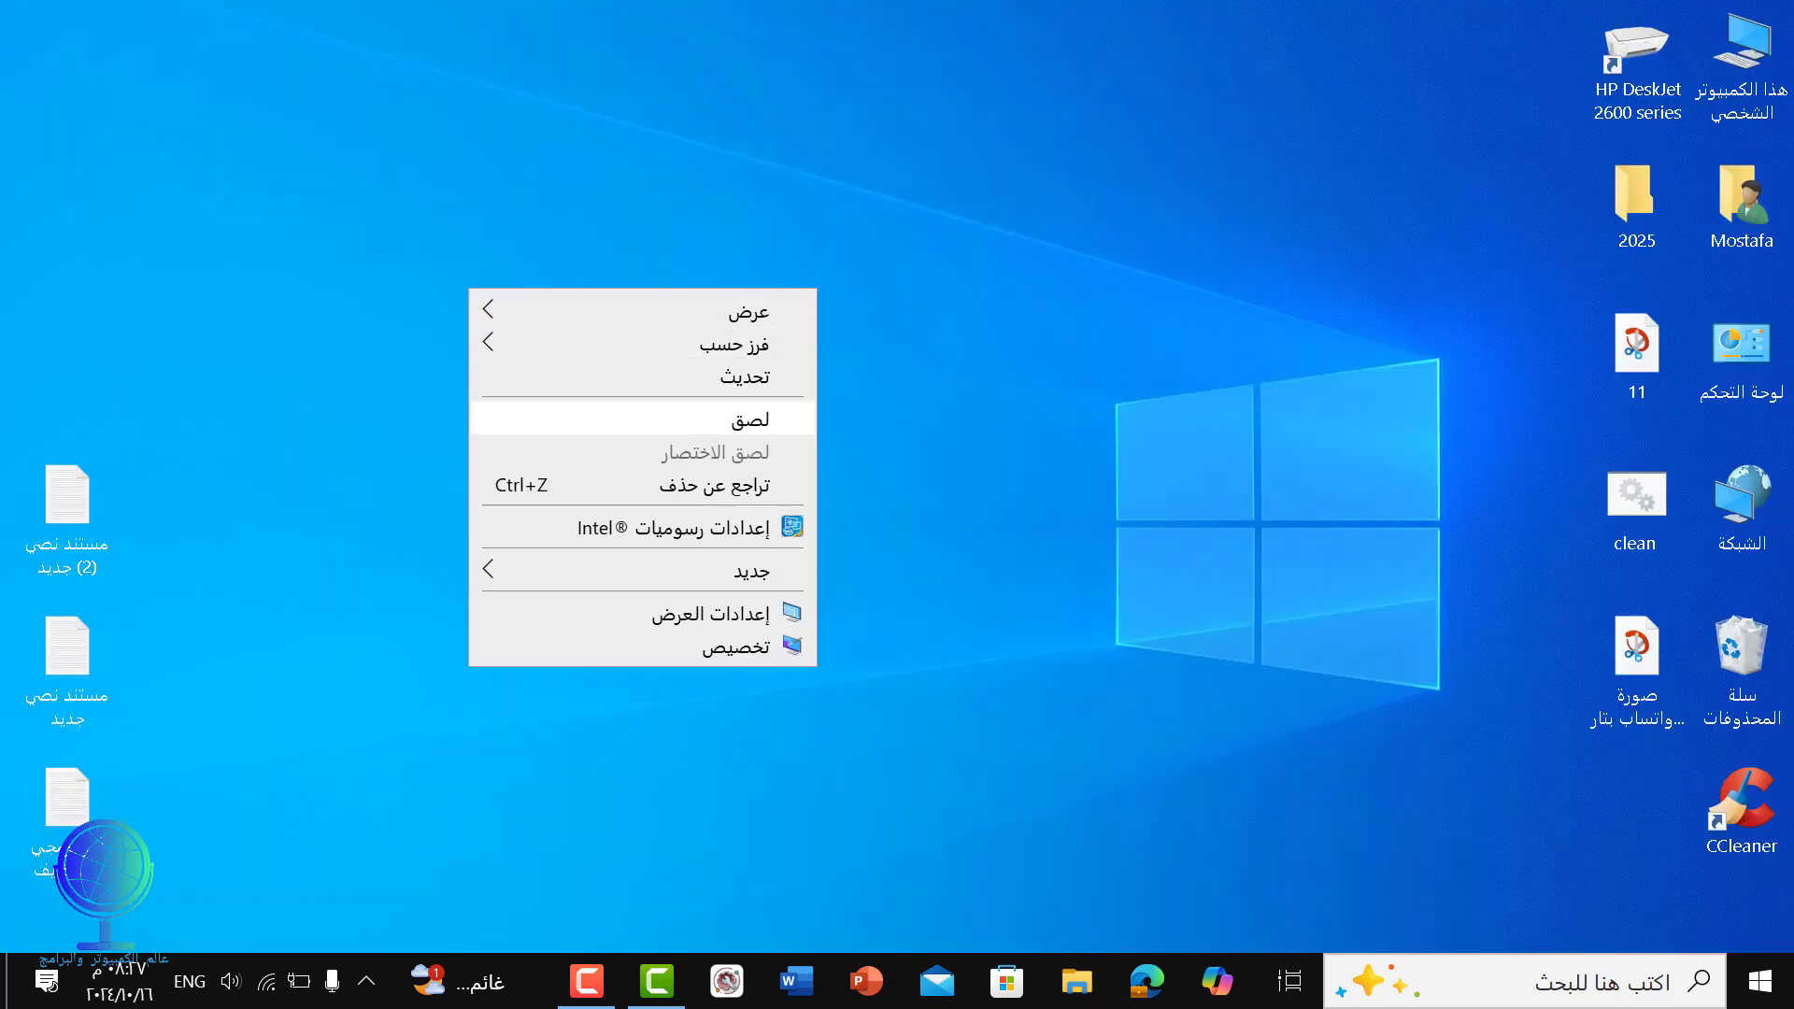
{"action": "key", "text": "Return"}
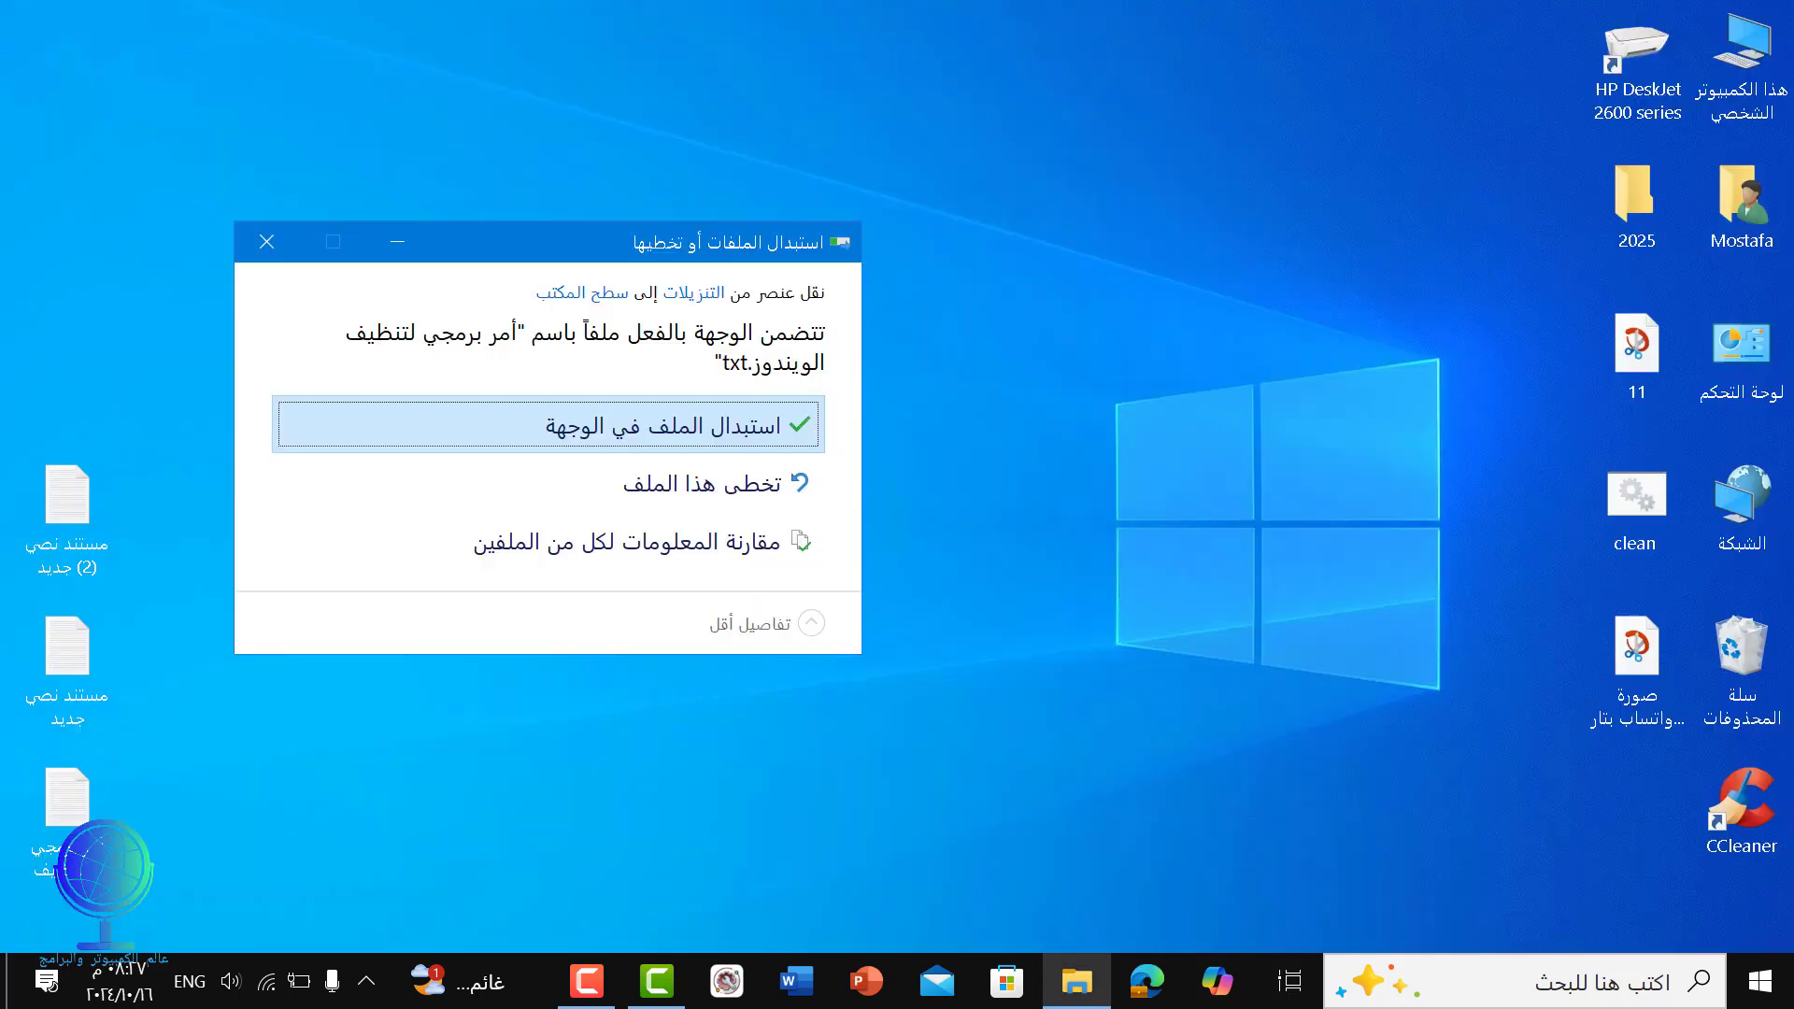
{"action": "key", "text": "Return"}
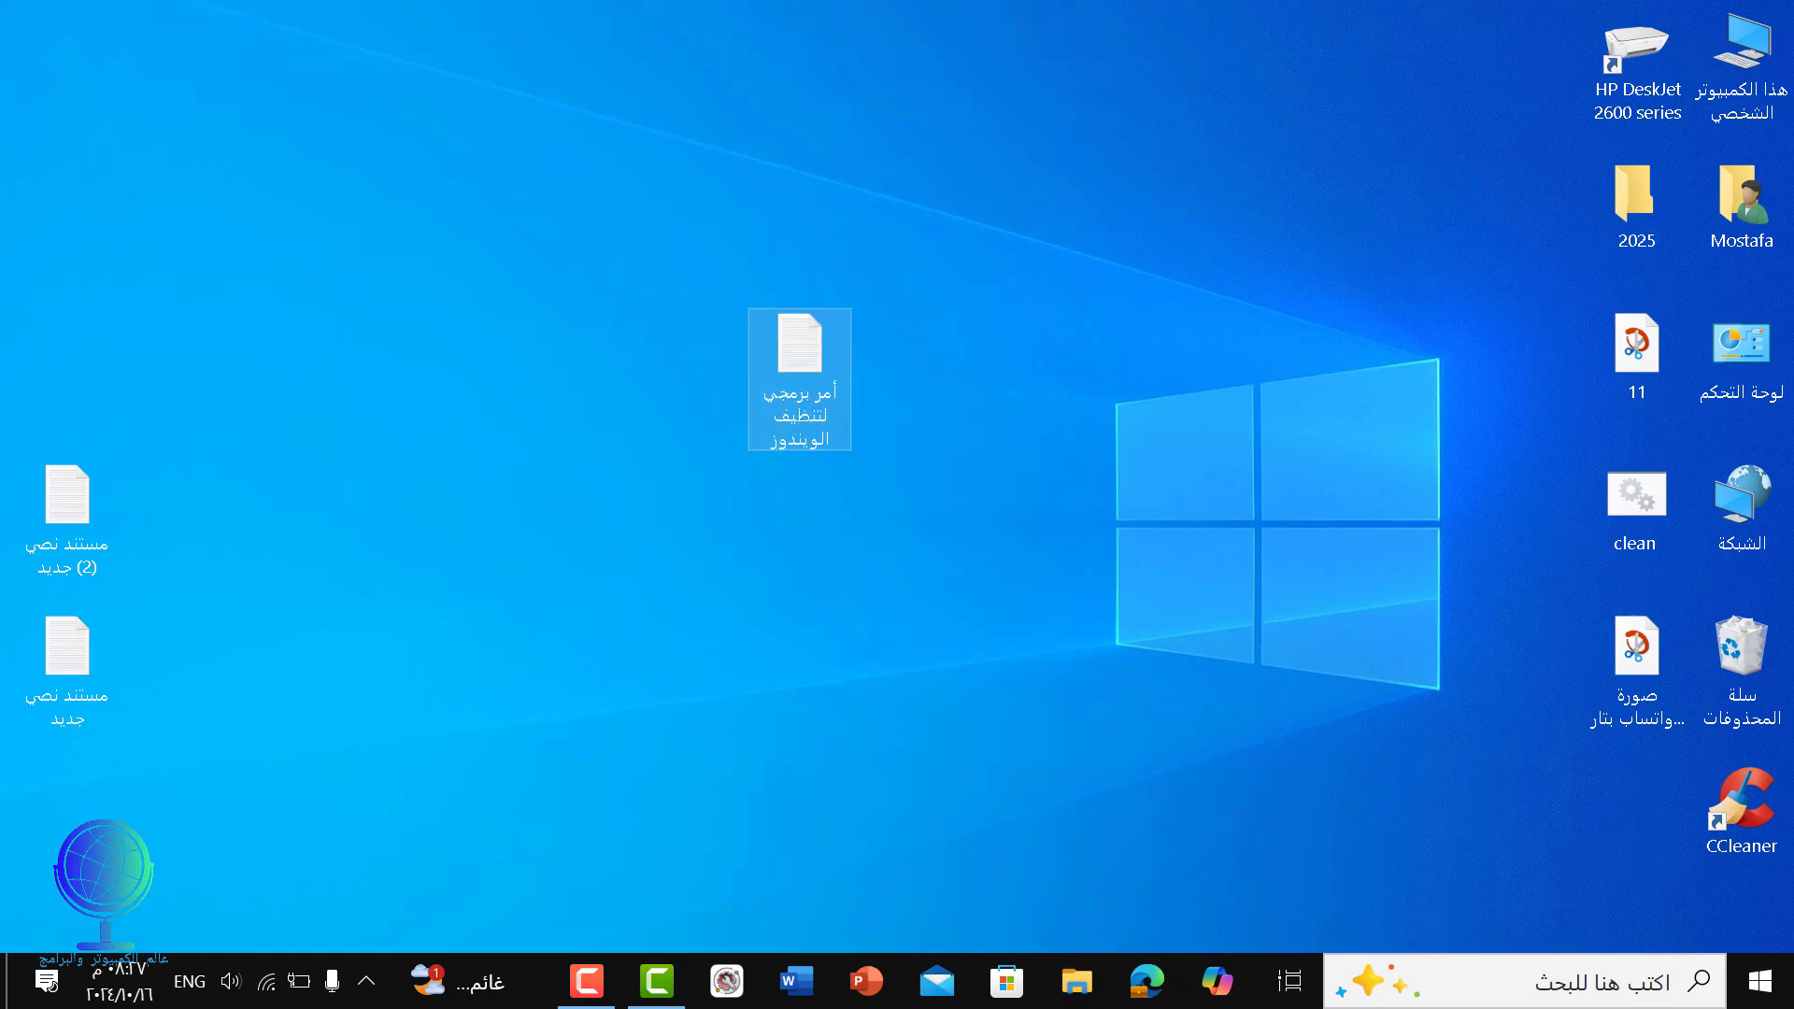
- Open the pasted text file in Notepad and look through its cleanup commands
{"action": "key", "text": "Return"}
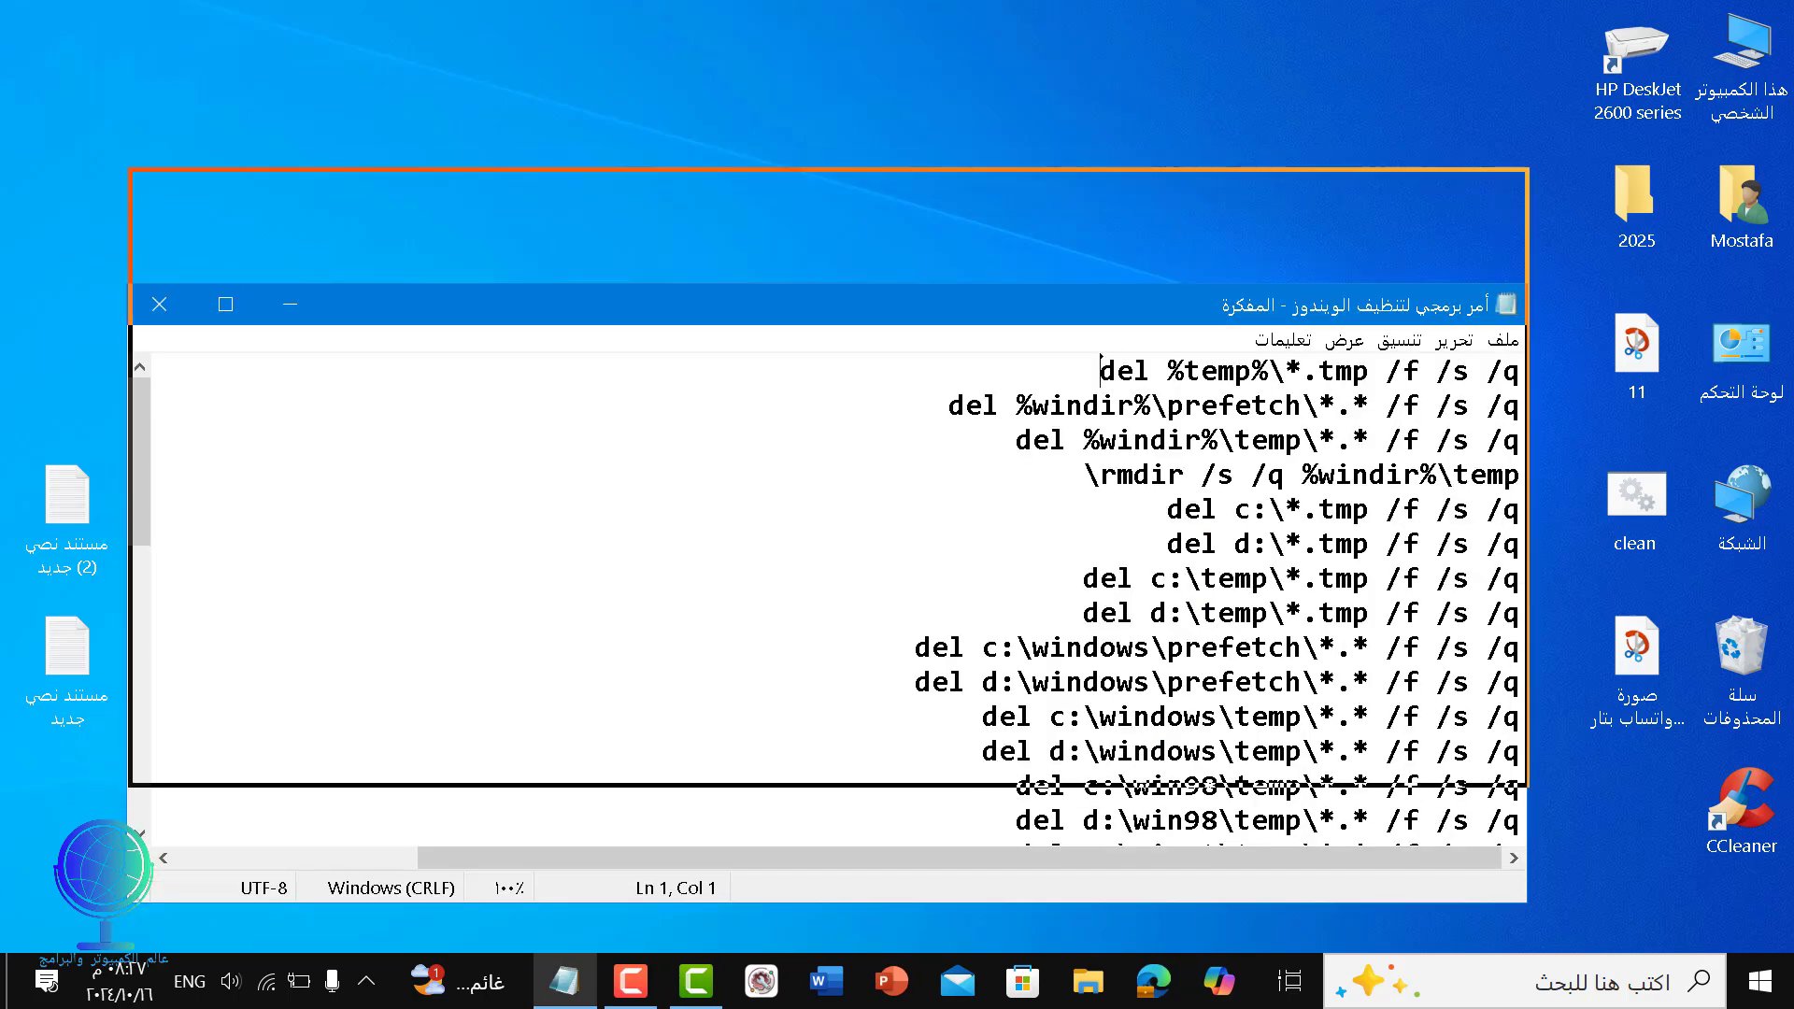
{"action": "scroll", "coordinate": [826, 482], "scroll_direction": "down", "scroll_amount": 8}
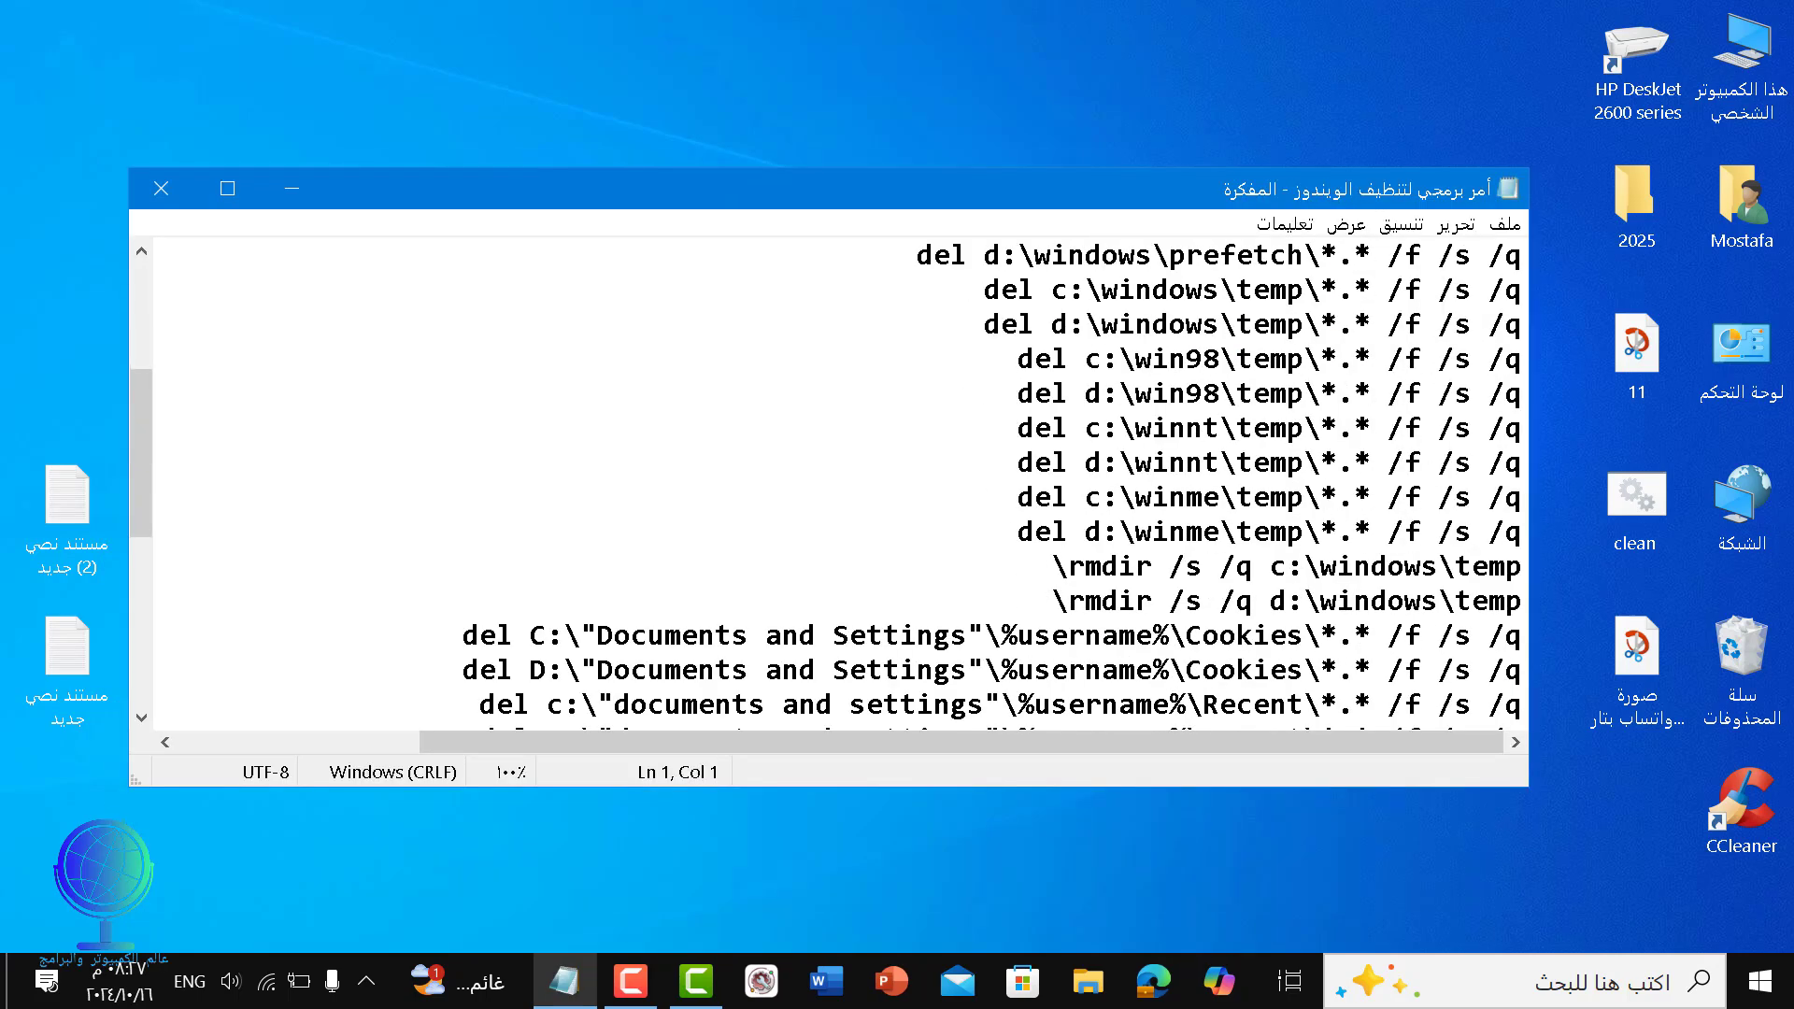
{"action": "scroll", "coordinate": [825, 482], "scroll_direction": "up", "scroll_amount": 8}
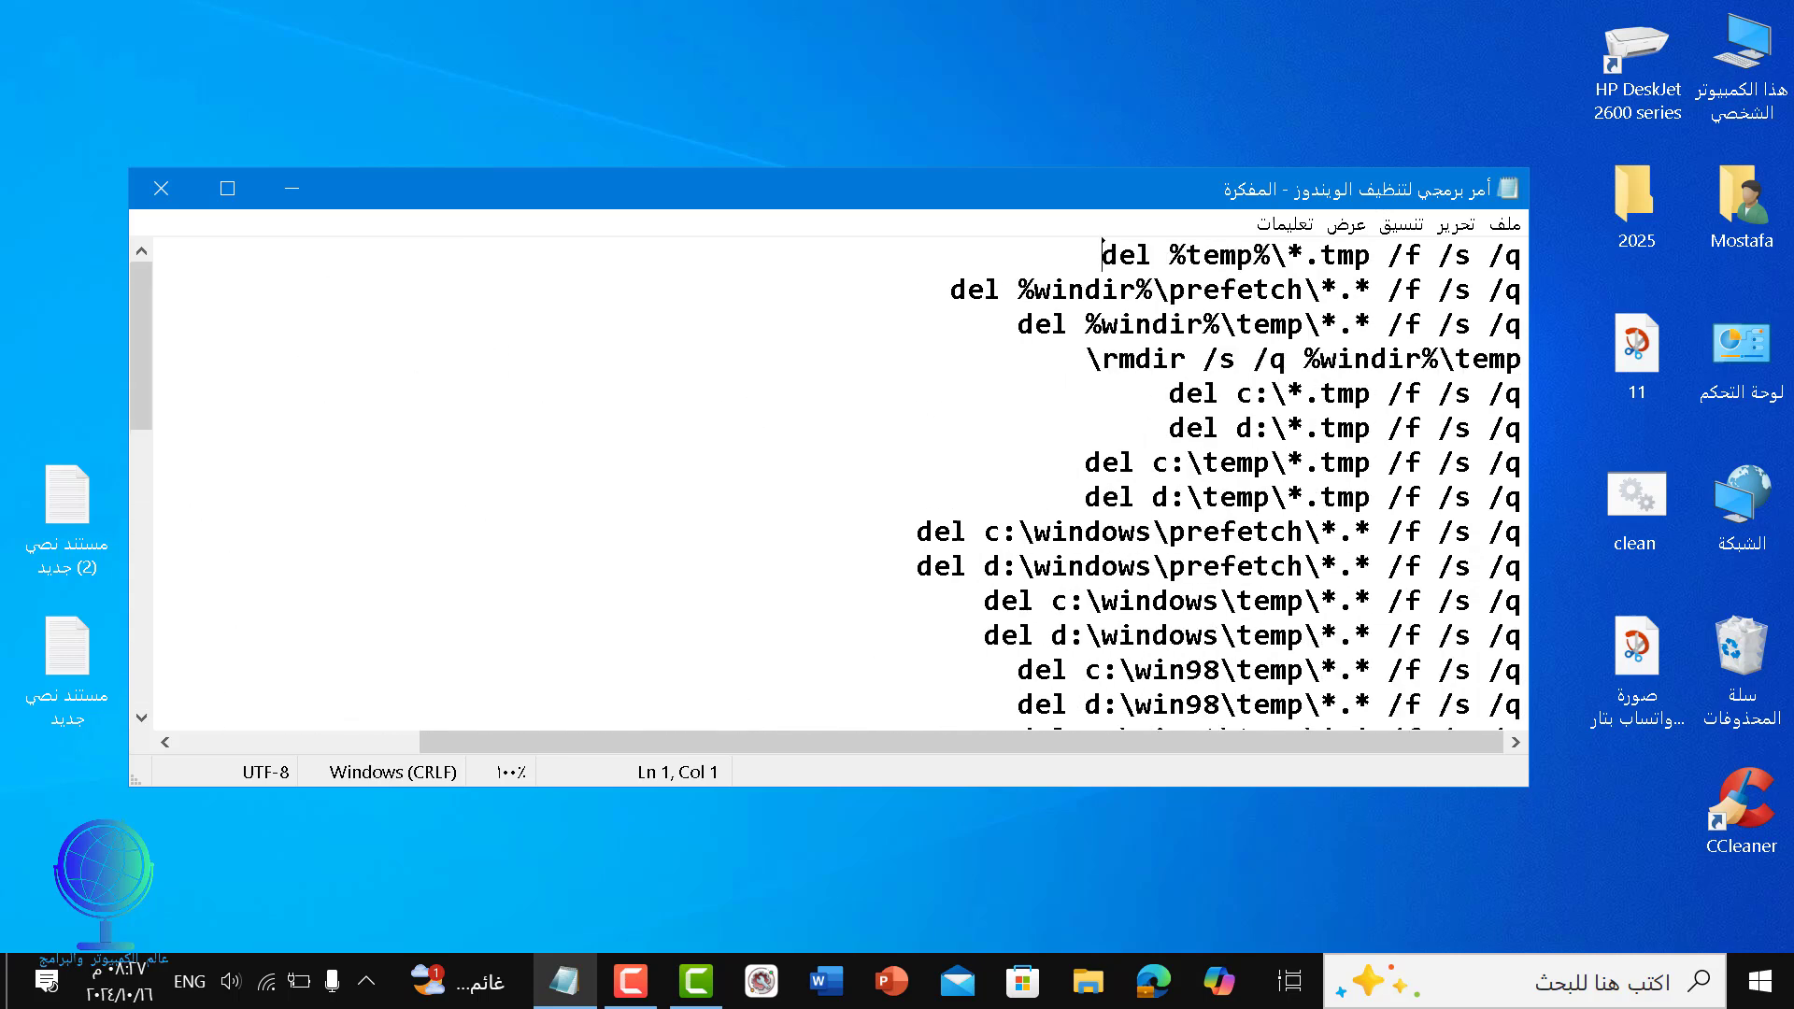
- Save the cleanup script to the desktop as a new file named clean.bat and close Notepad
{"action": "key", "text": "alt+f"}
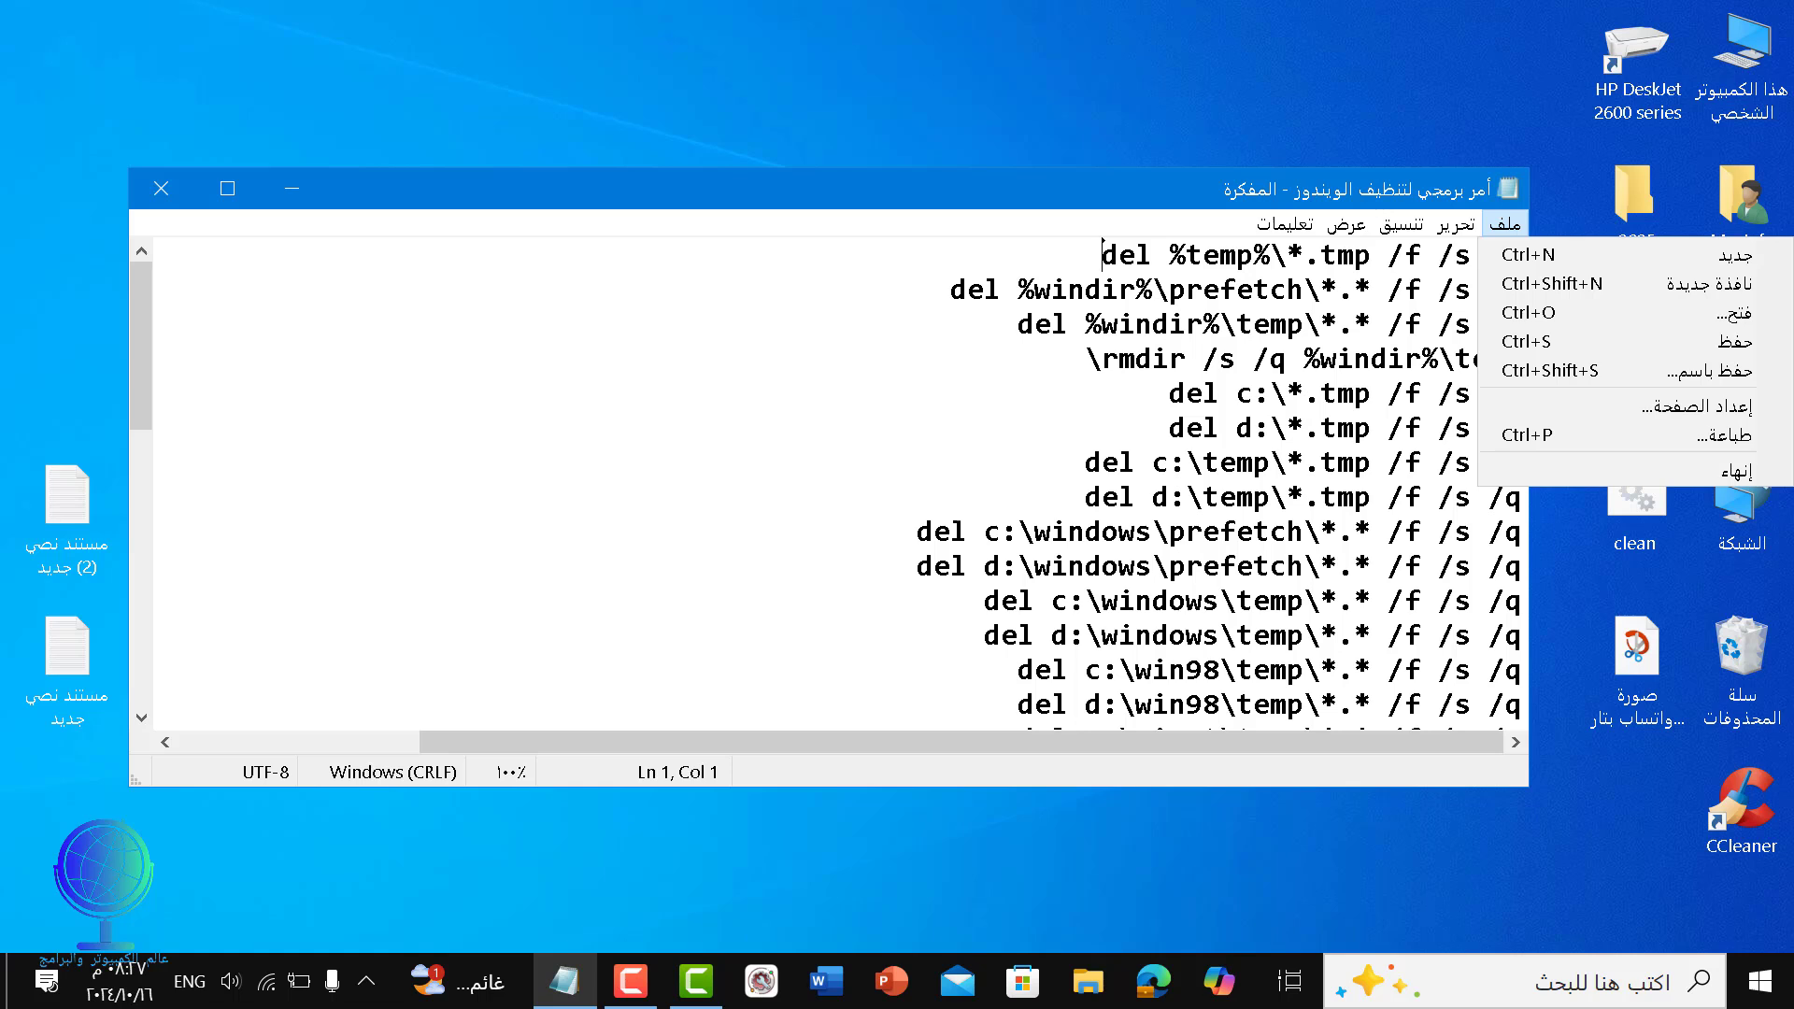
{"action": "key", "text": "Down"}
{"action": "key", "text": "Down"}
{"action": "key", "text": "Down"}
{"action": "key", "text": "Down"}
{"action": "key", "text": "Down"}
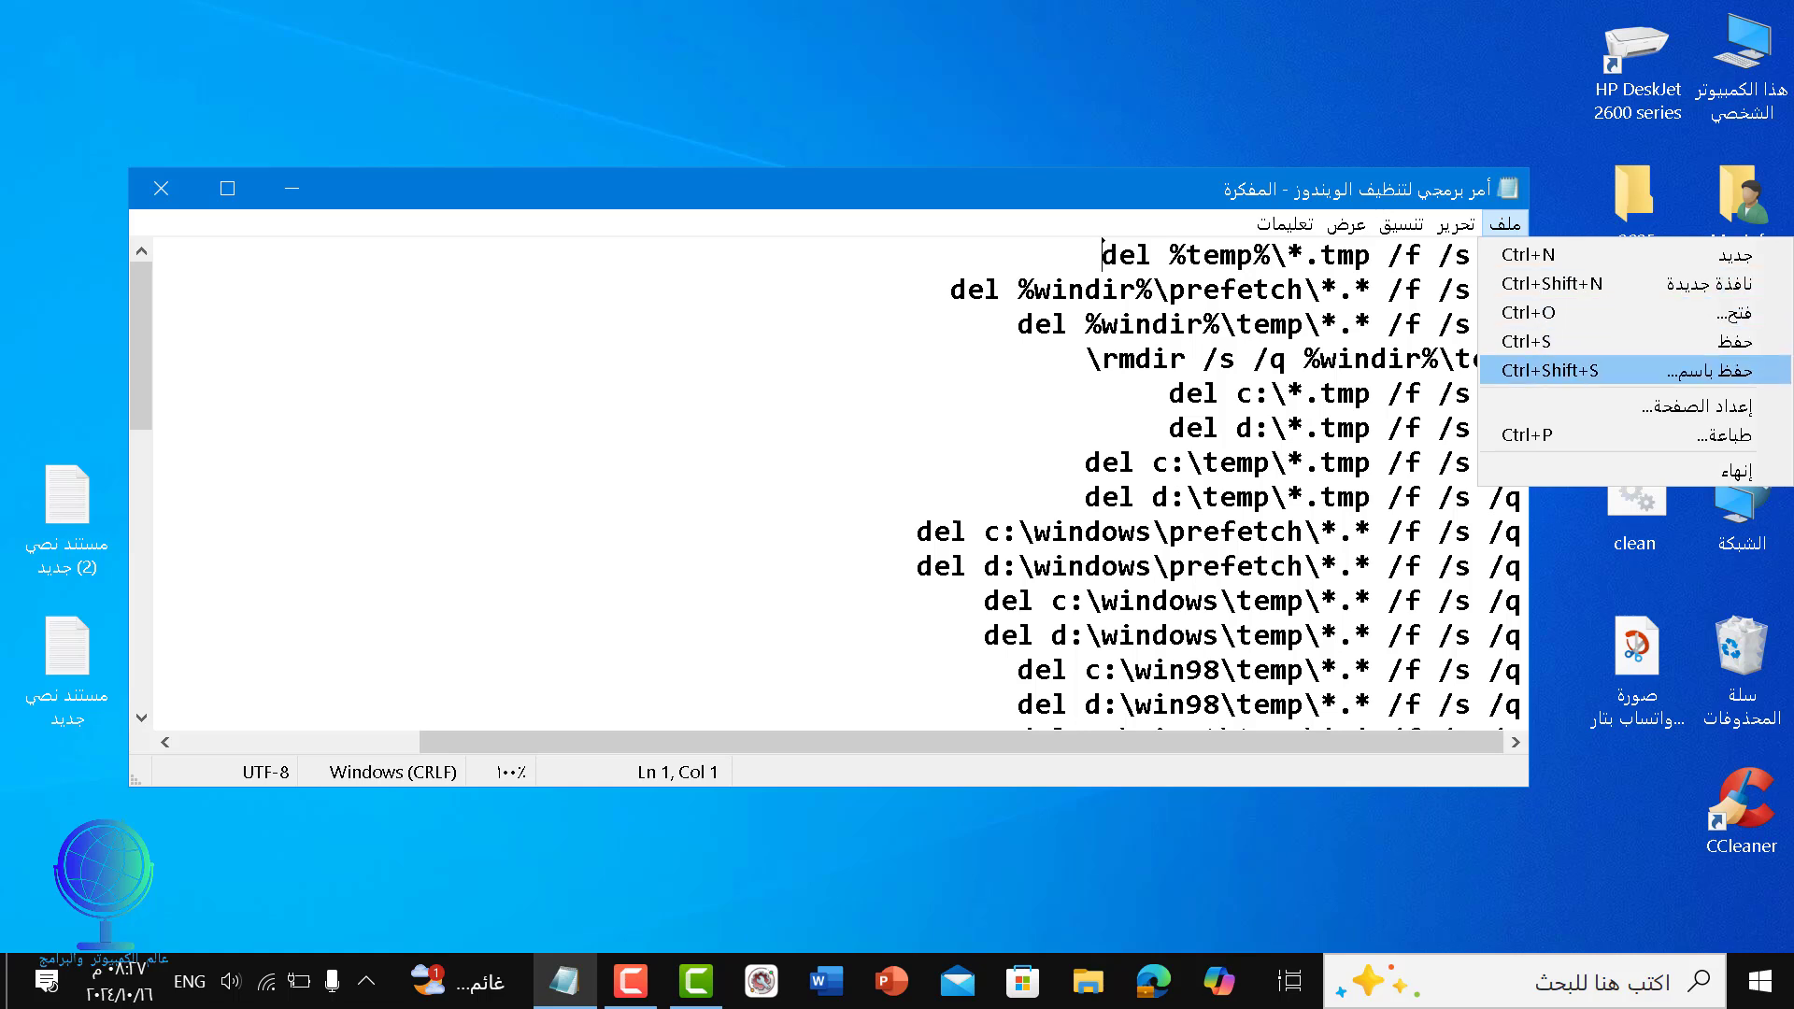
{"action": "key", "text": "Return"}
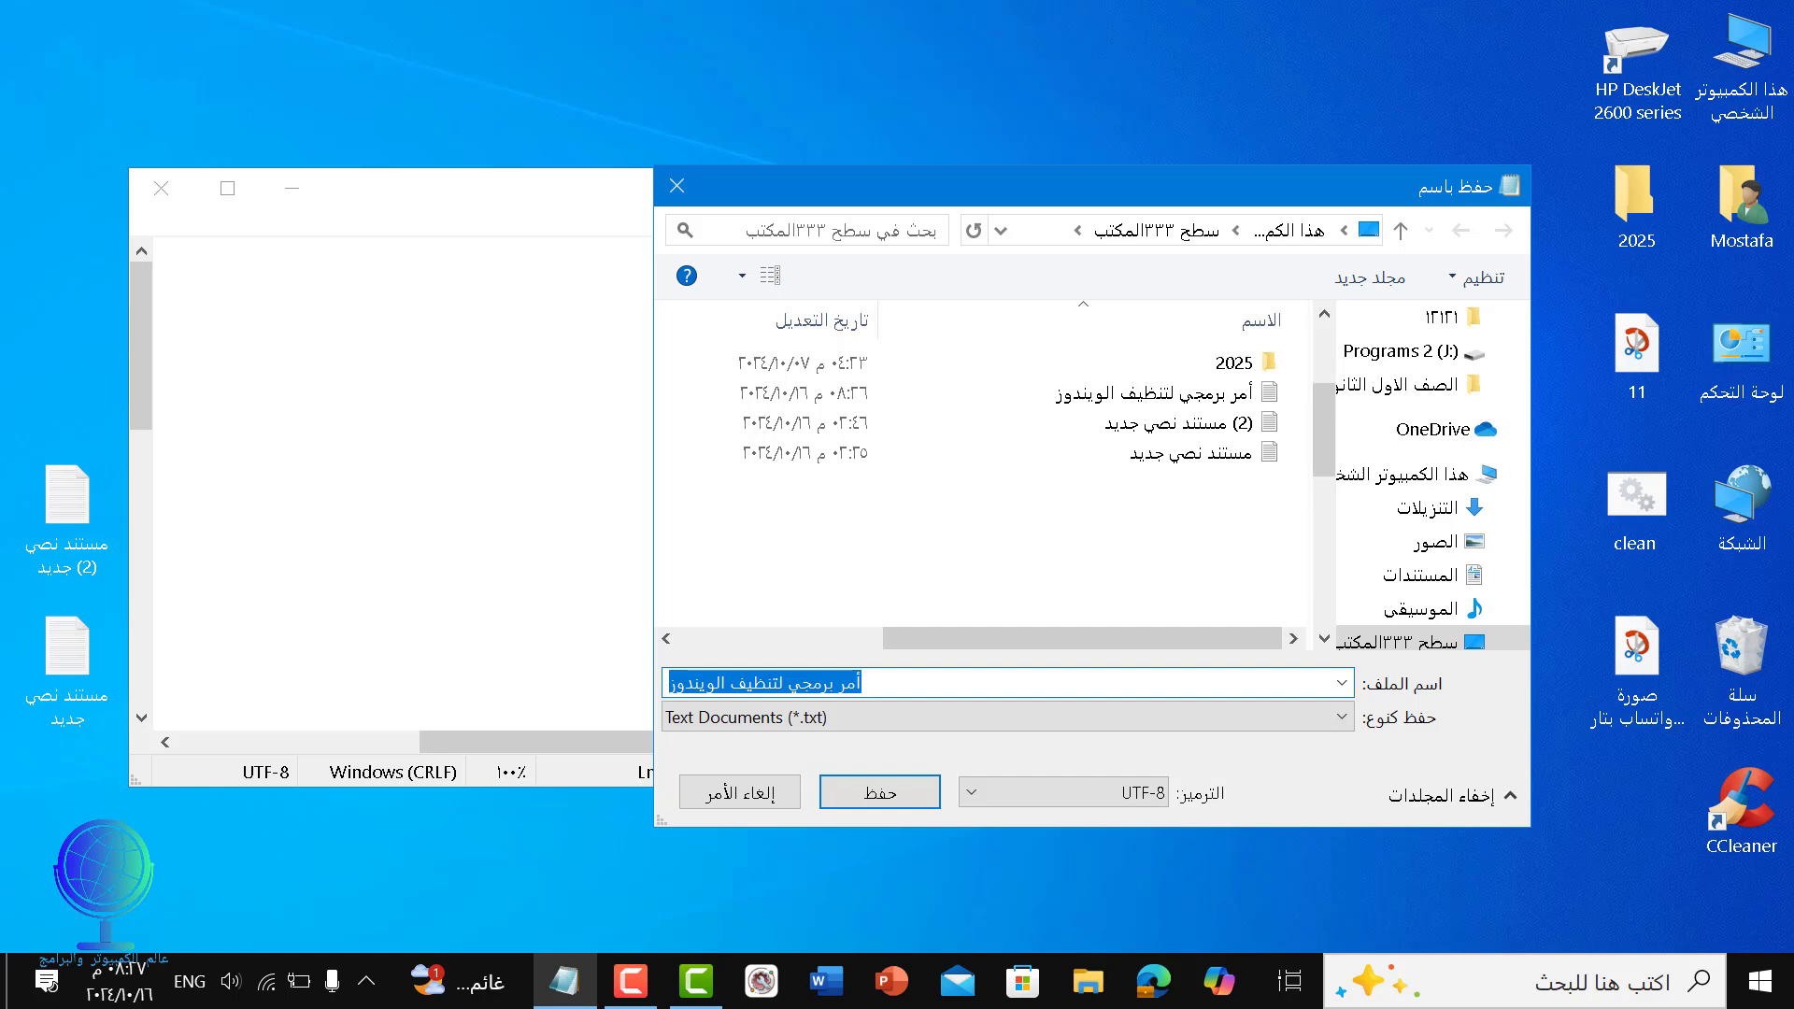
{"action": "key", "text": "BackSpace"}
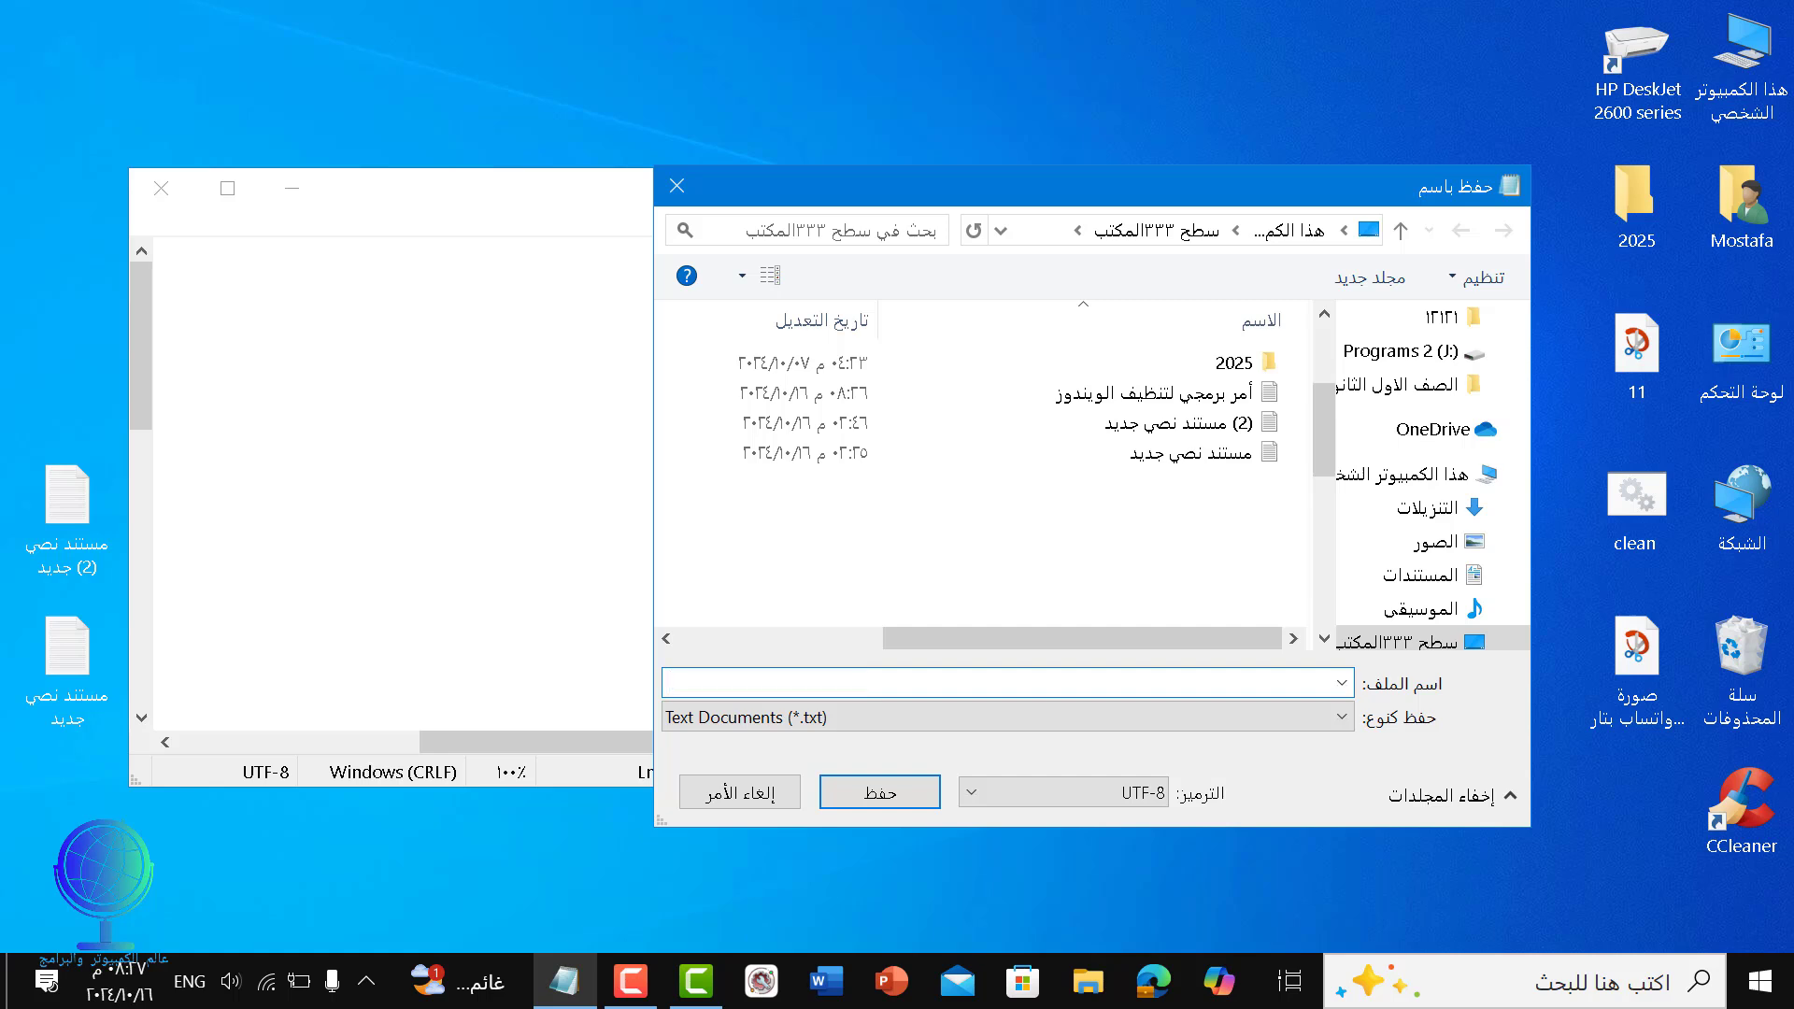
{"action": "key", "text": "super+space"}
{"action": "type", "text": "c"}
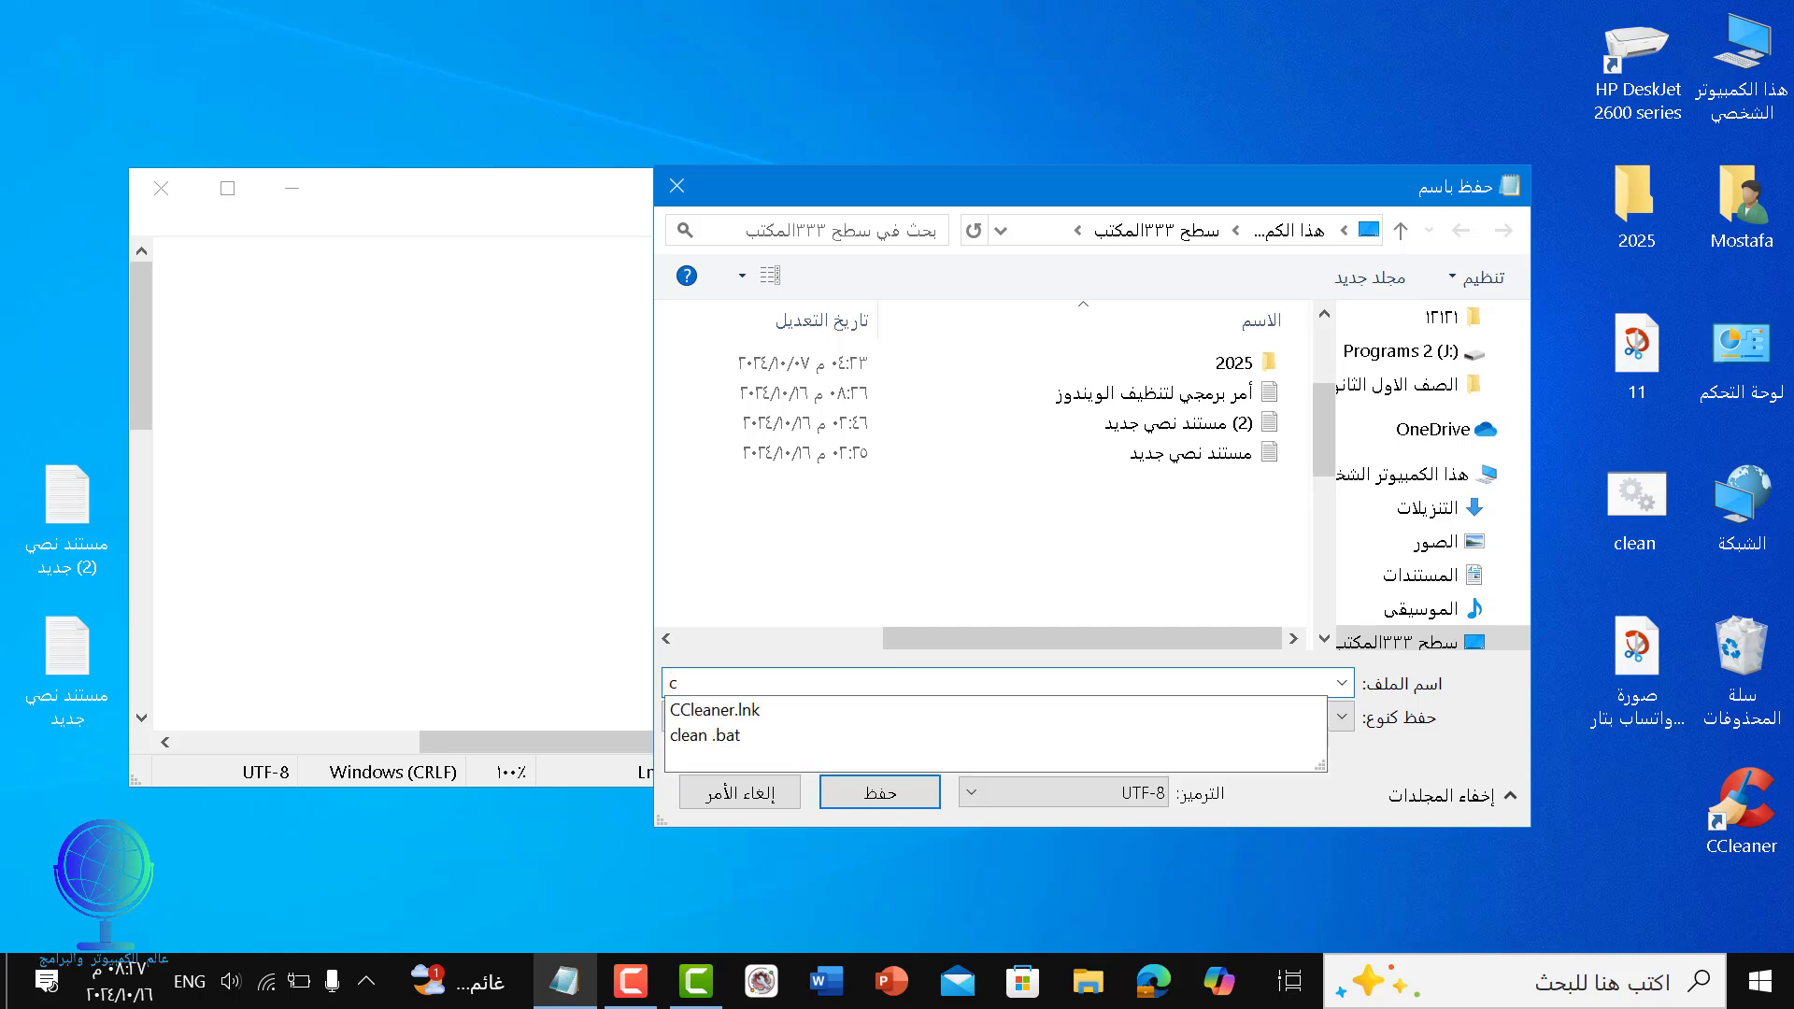
{"action": "type", "text": "lea"}
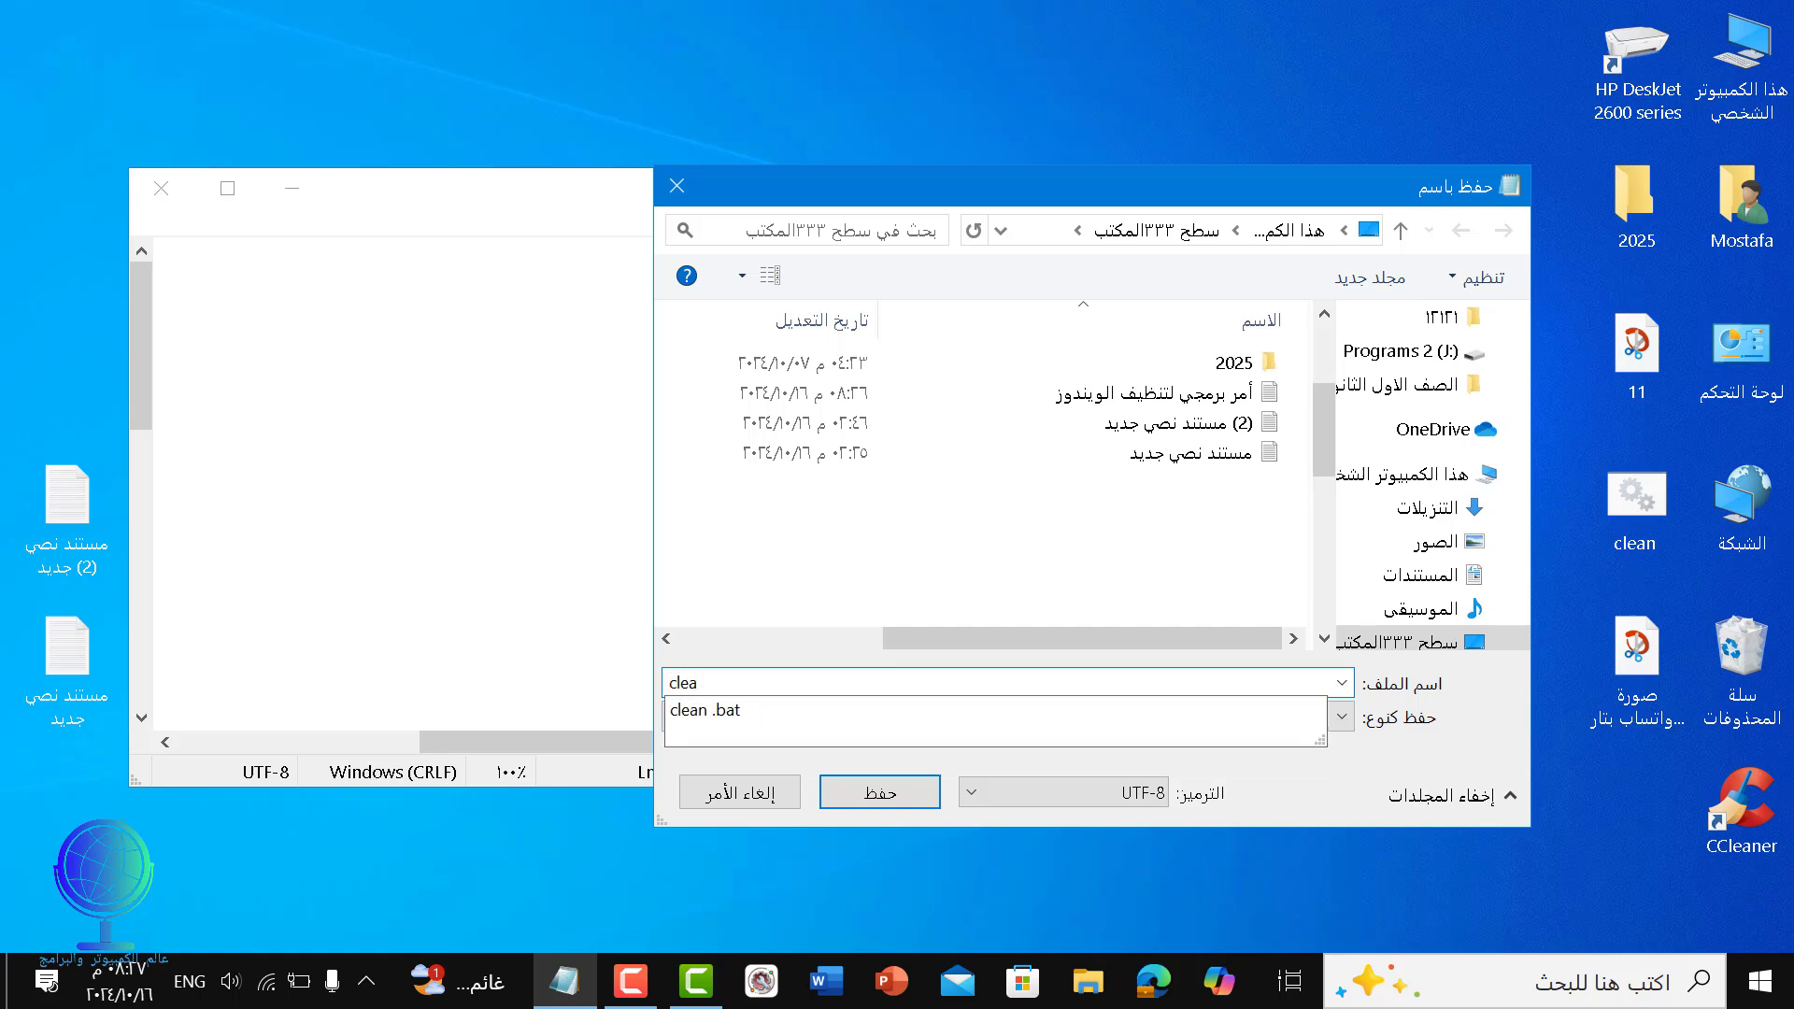
{"action": "type", "text": "n."}
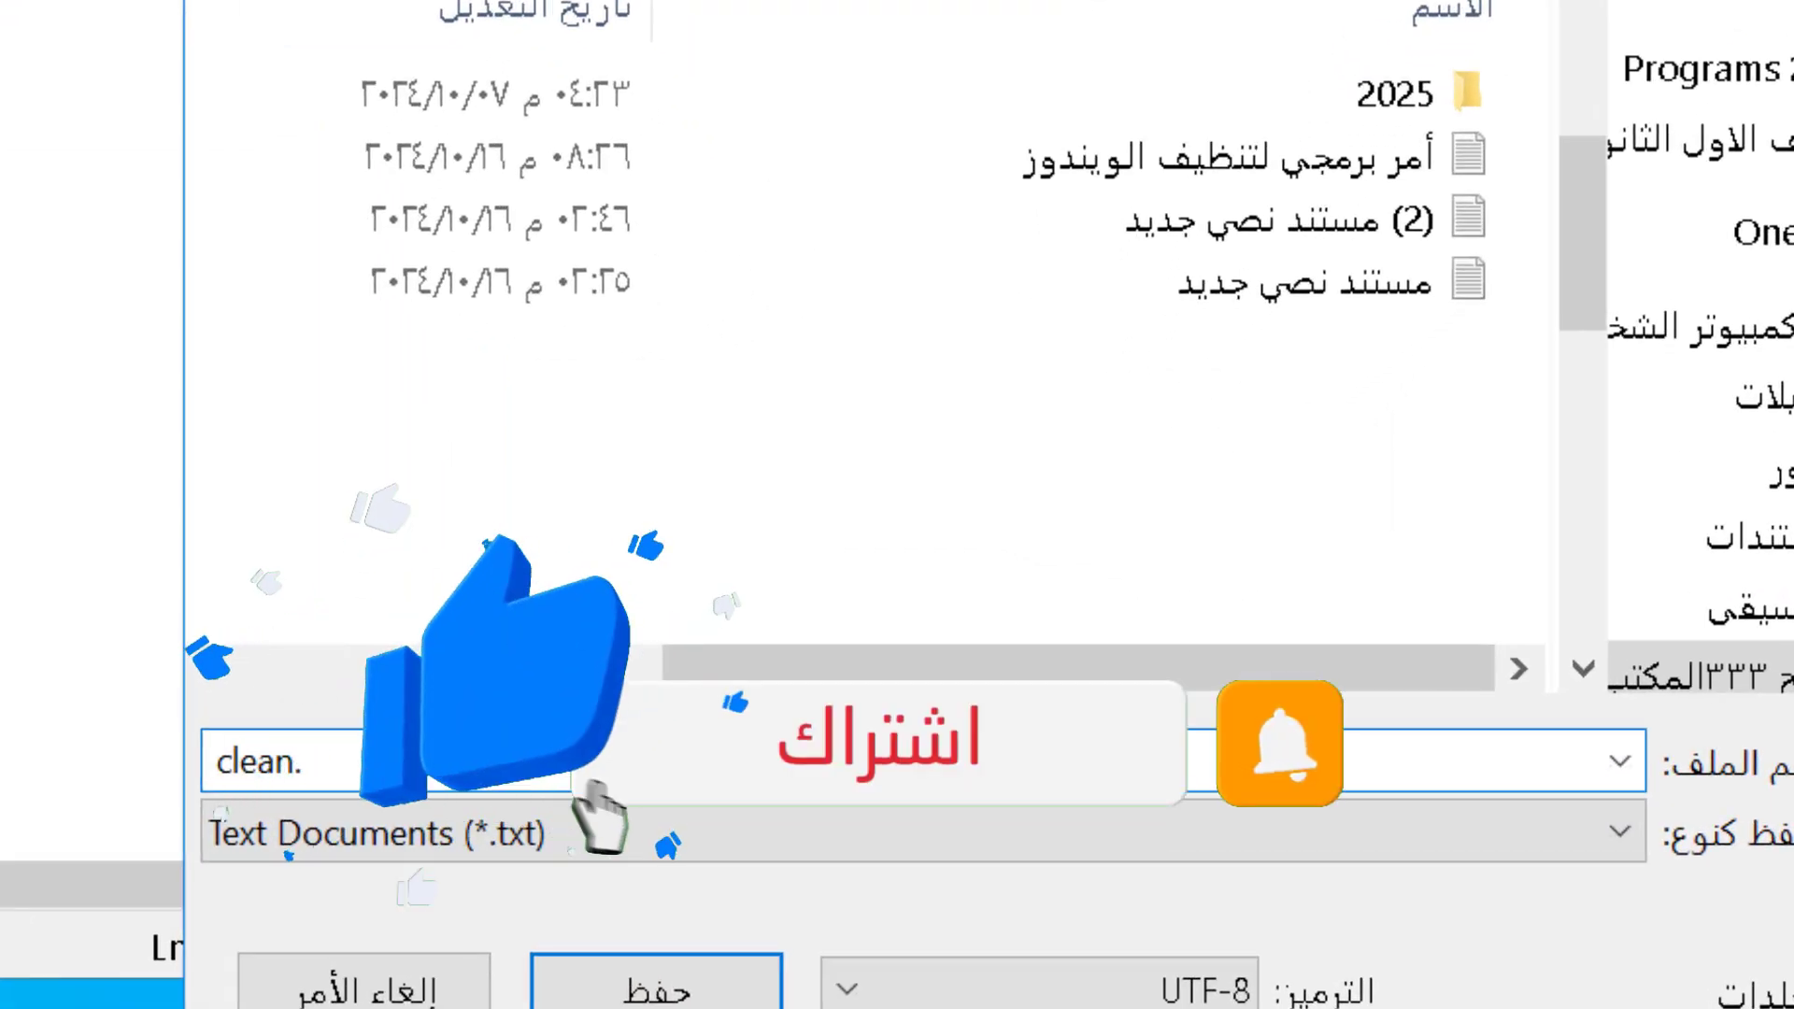
{"action": "type", "text": "ba"}
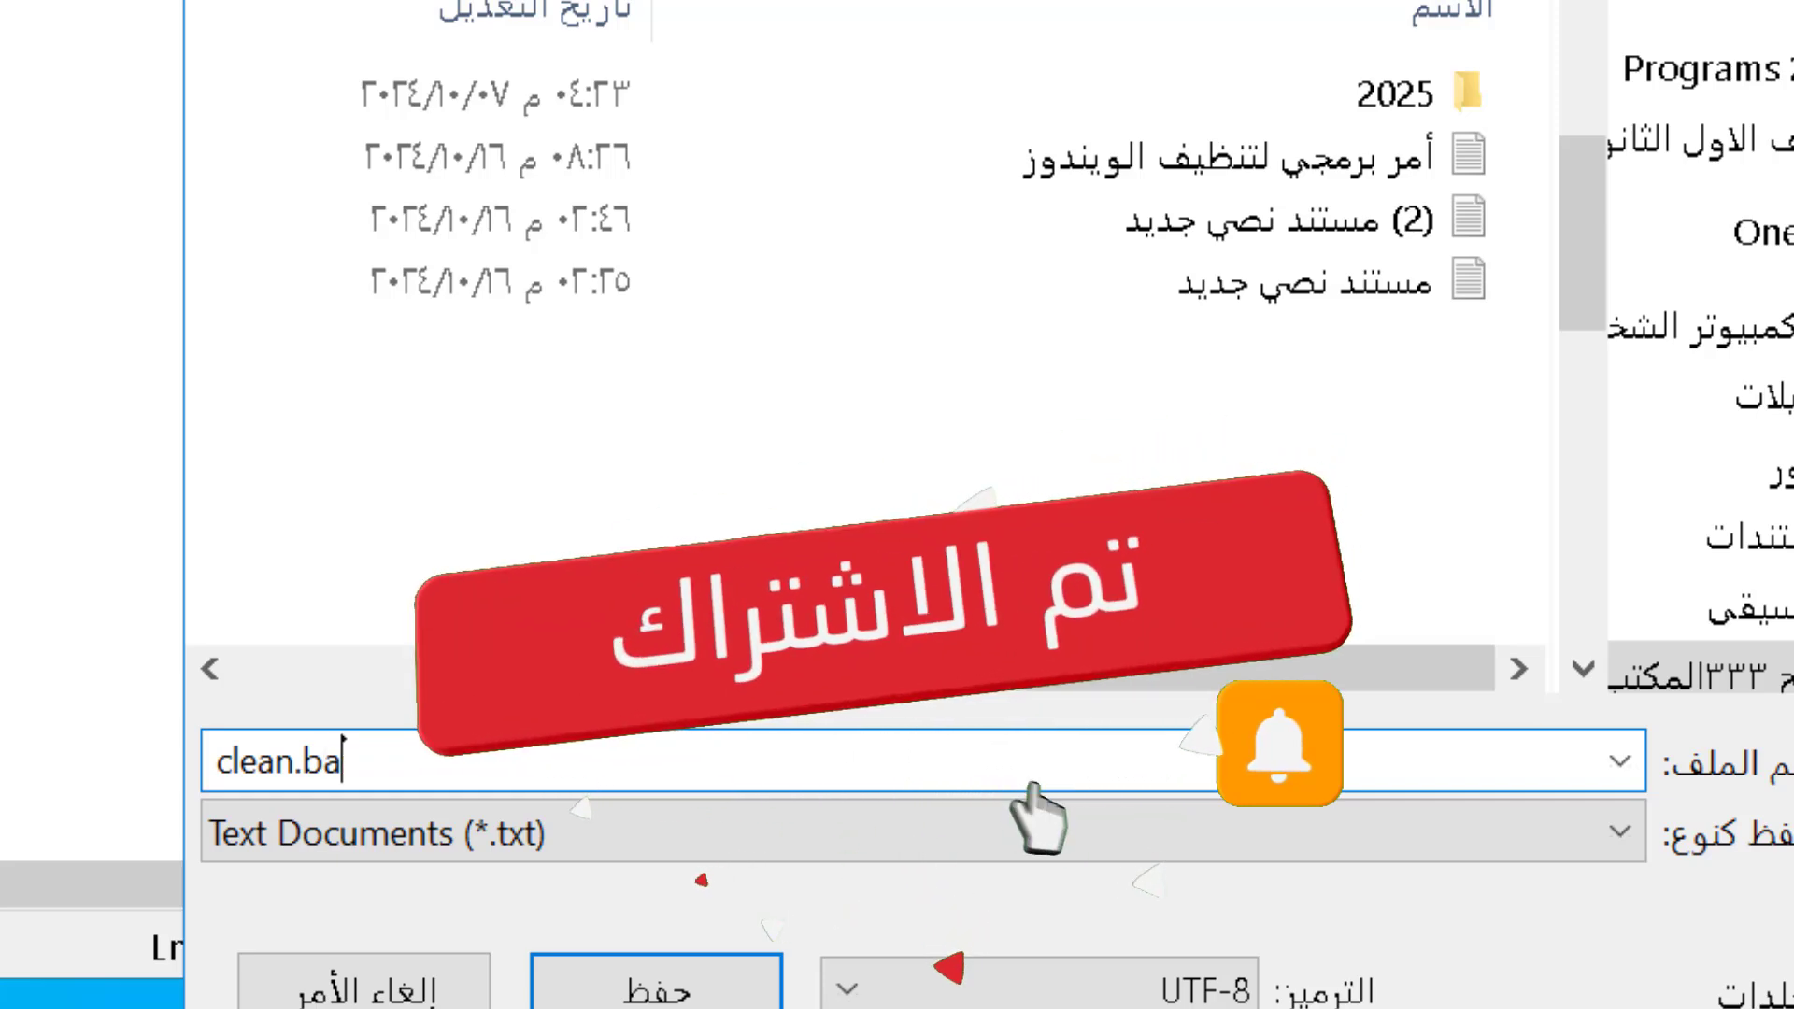
{"action": "type", "text": "t"}
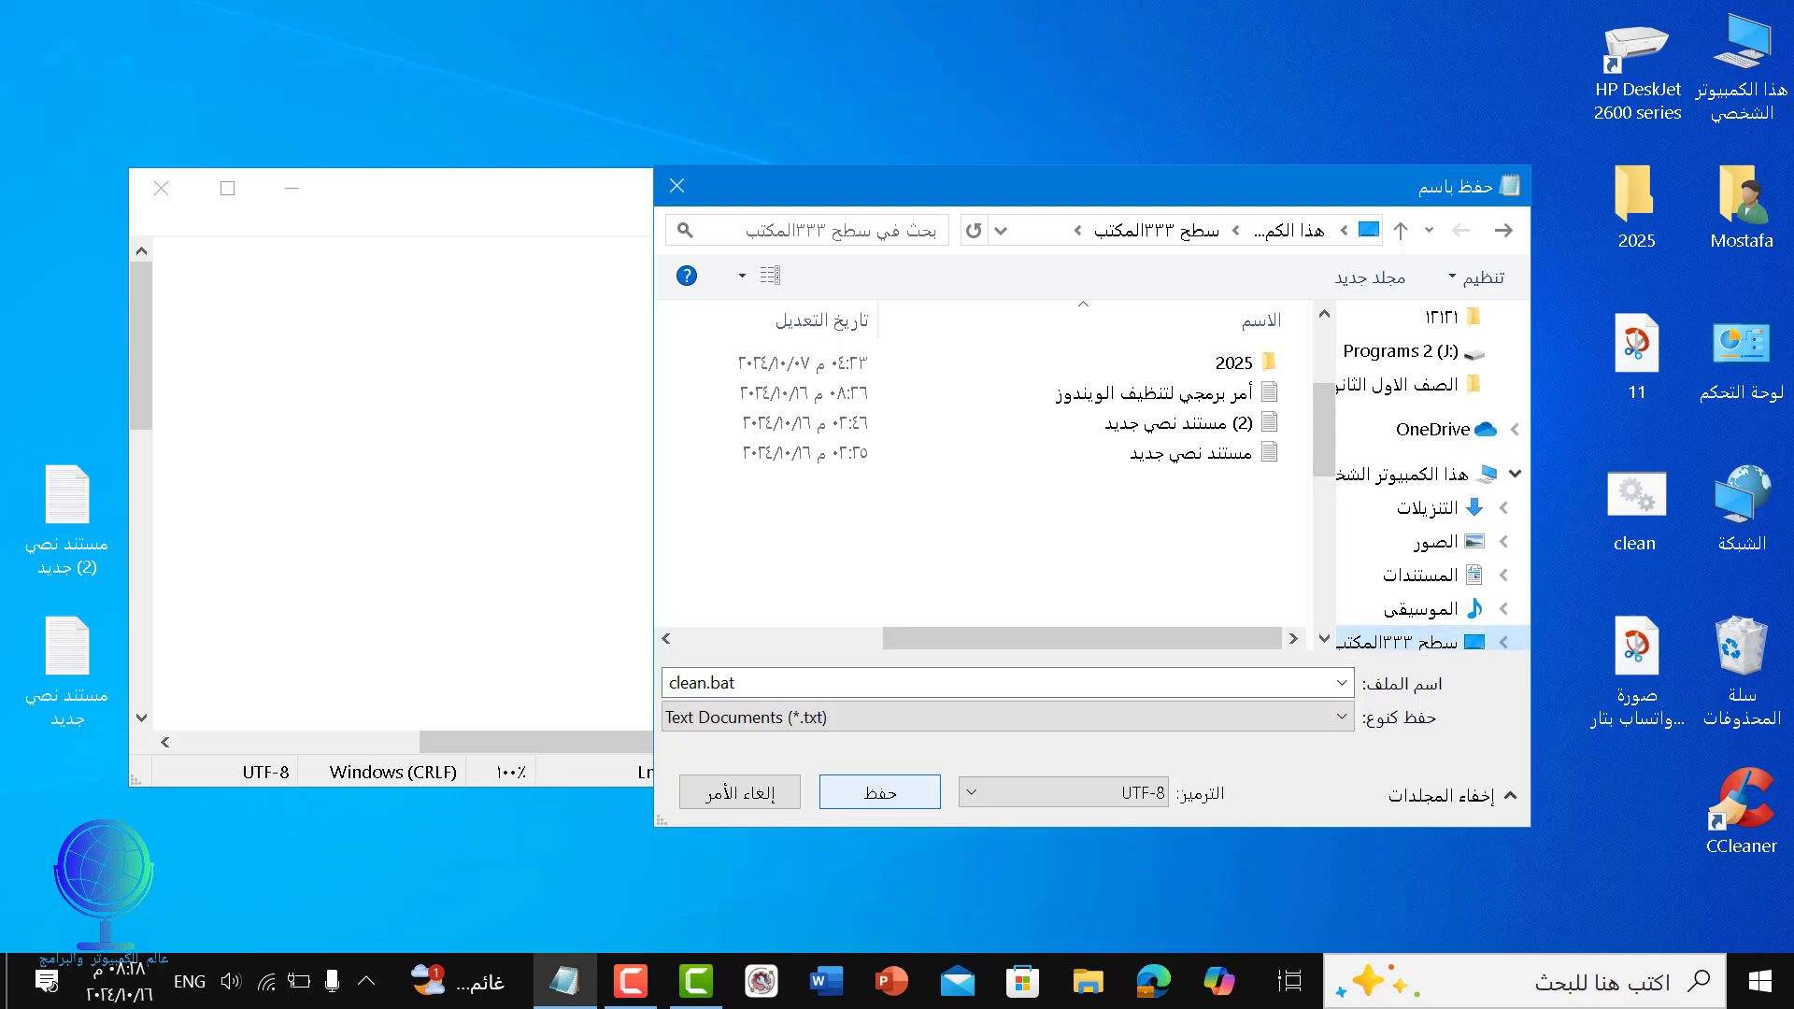
{"action": "key", "text": "Return"}
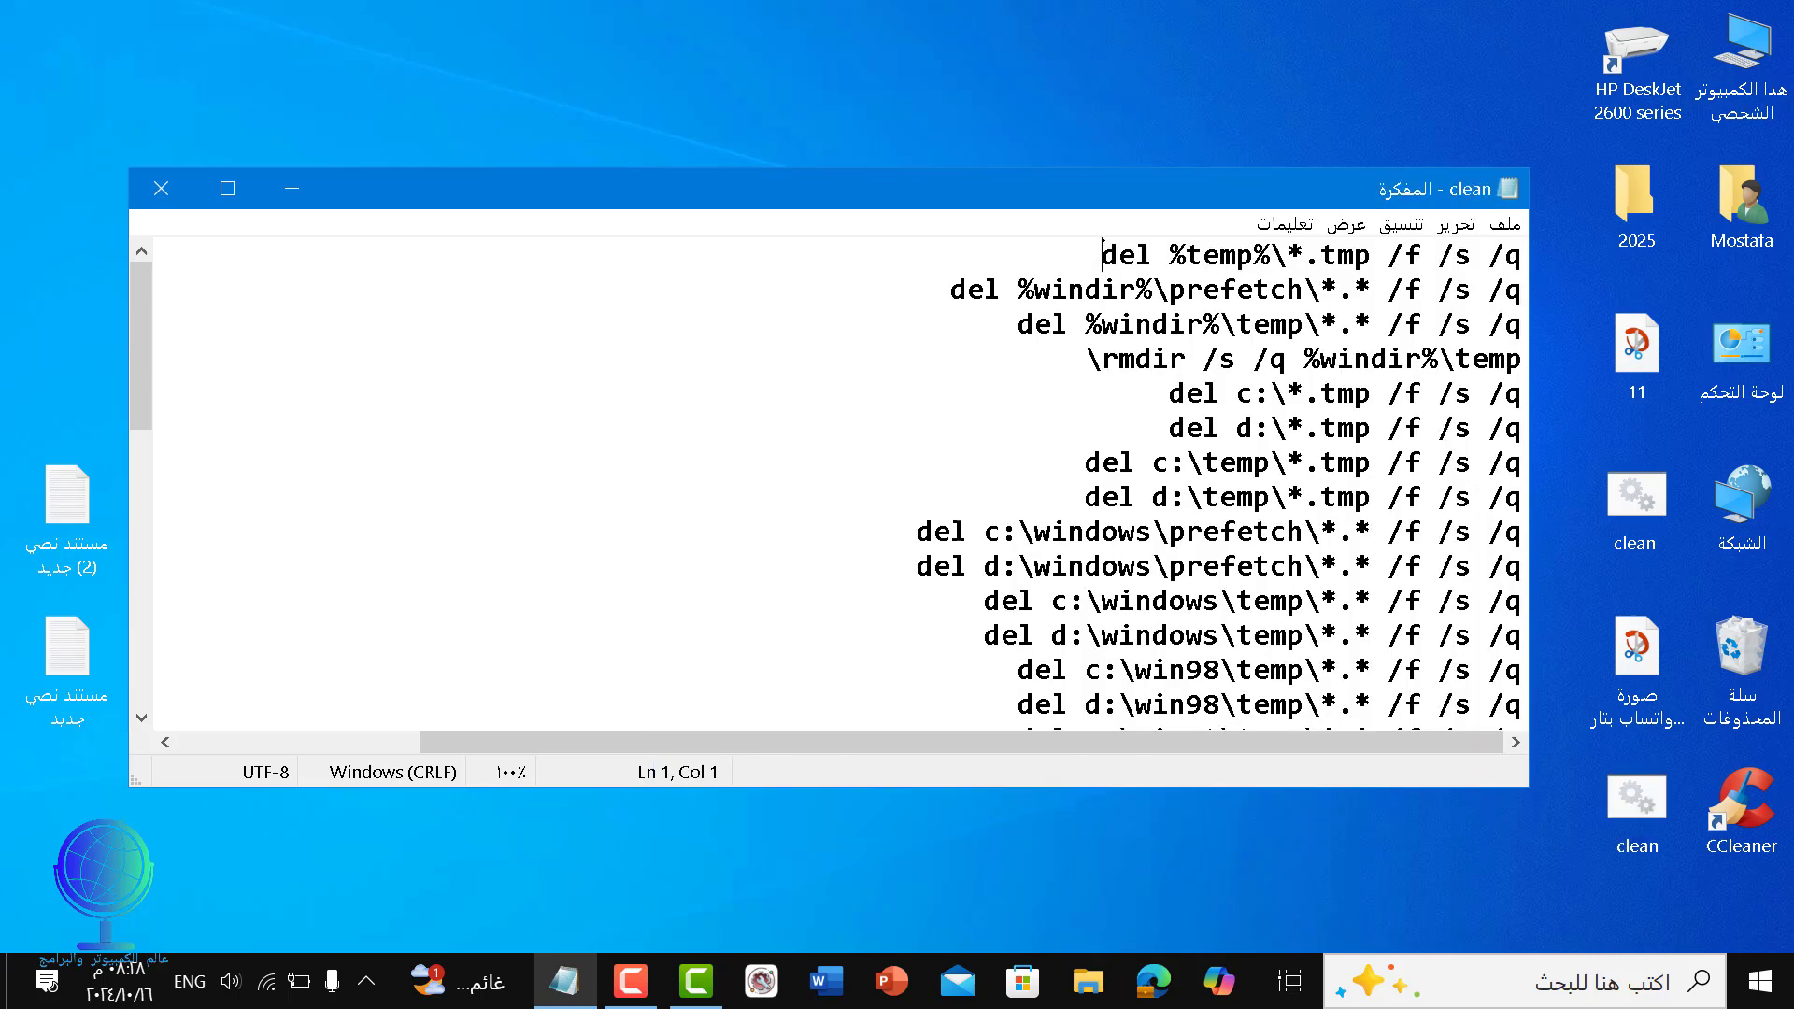
{"action": "left_click", "coordinate": [161, 188]}
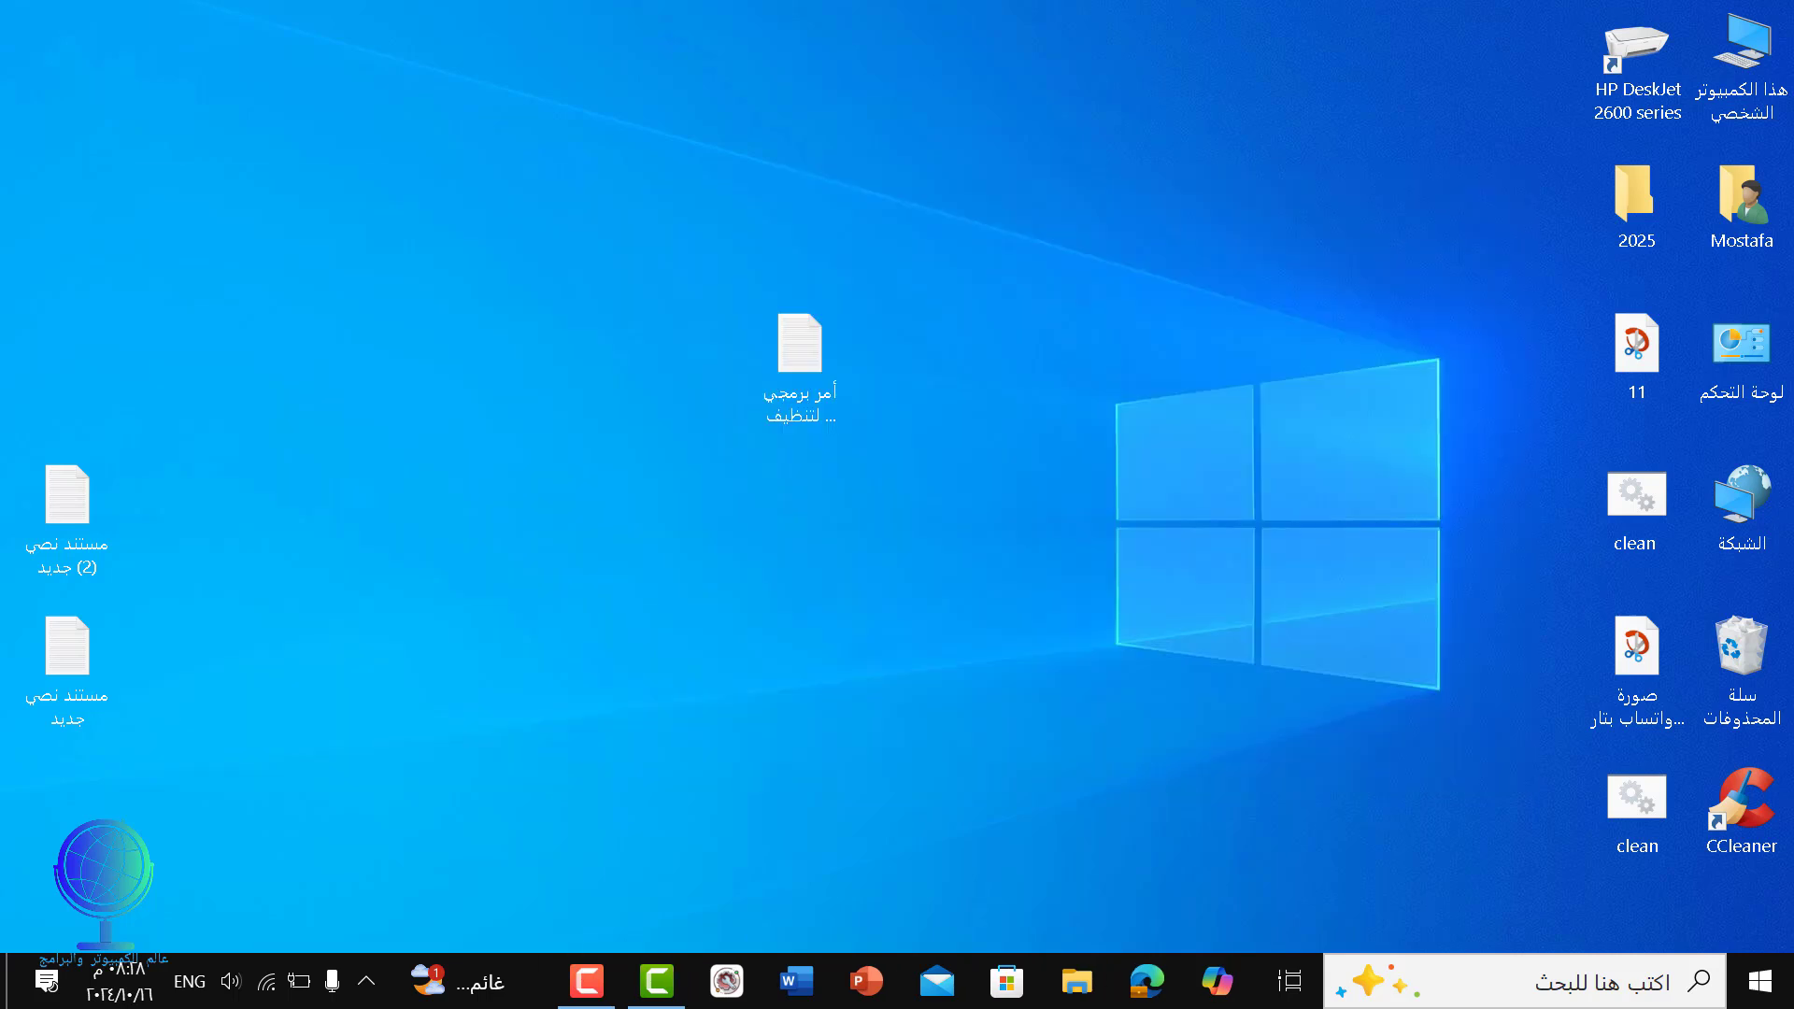
- Set the script's text file beside the other text documents, move the new clean batch file into open desktop space, and run it as administrator
{"action": "left_click_drag", "start_coordinate": [799, 344], "coordinate": [56, 336]}
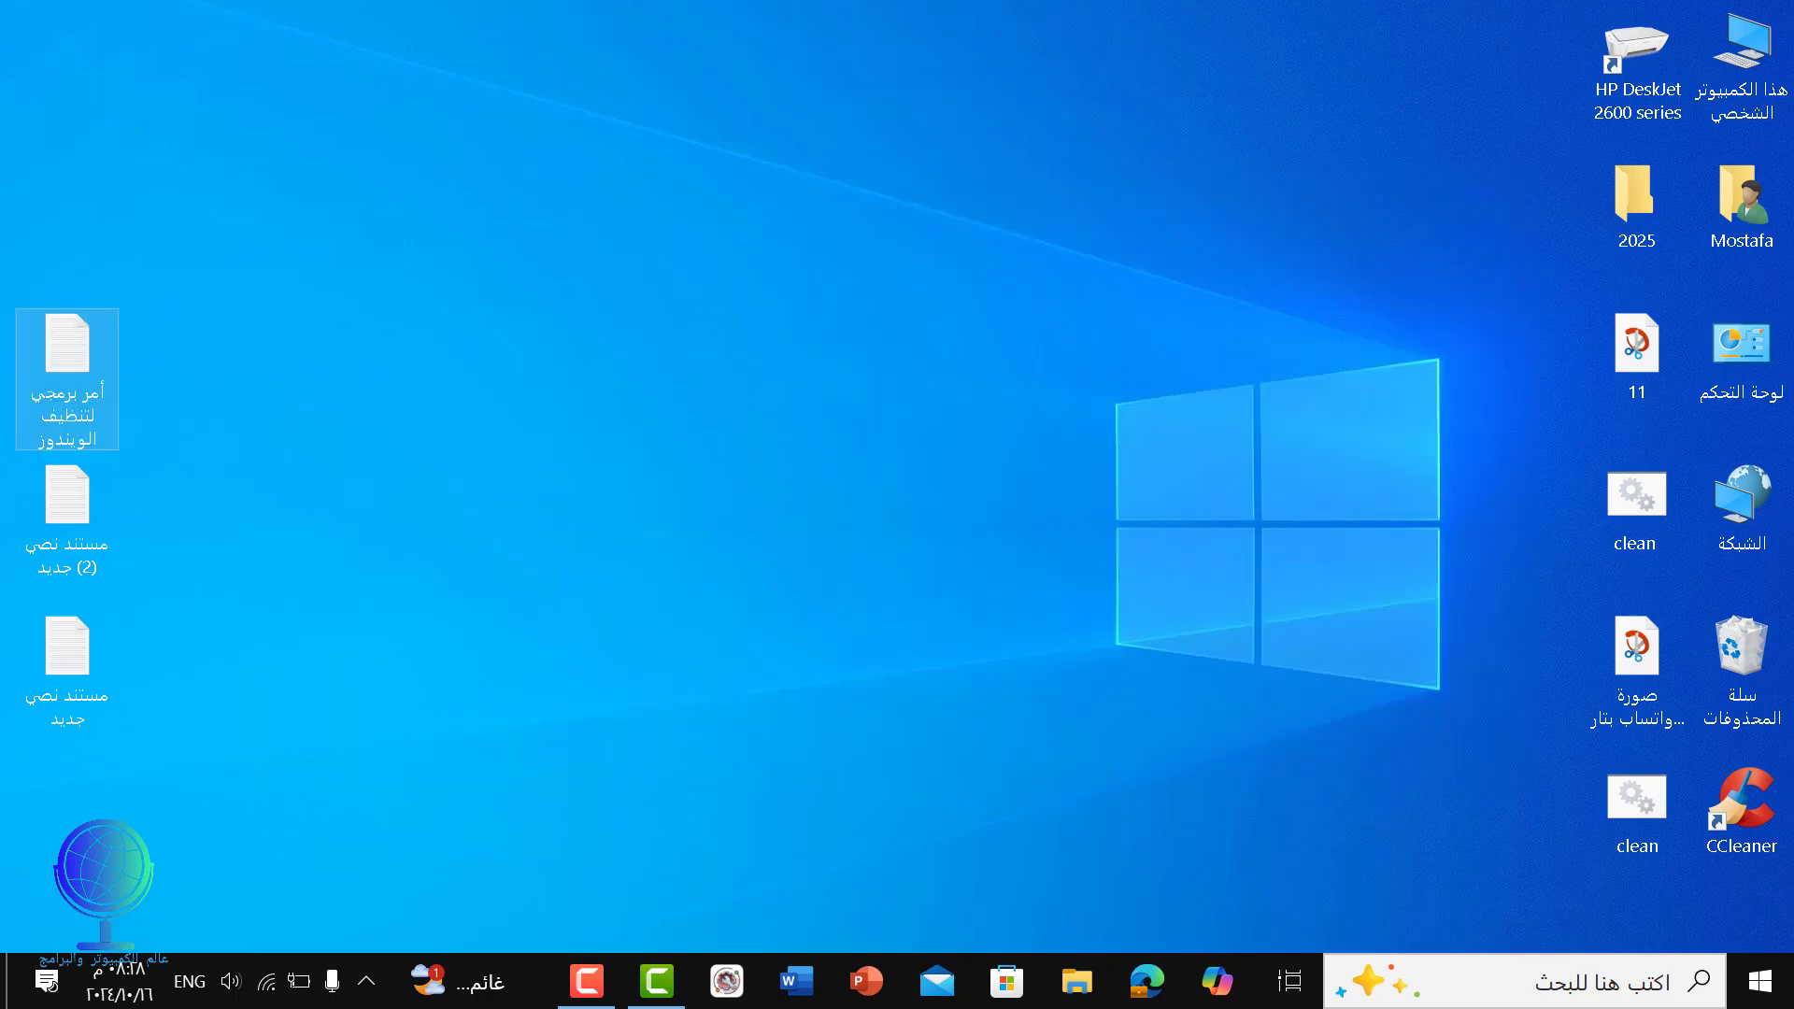
{"action": "left_click_drag", "start_coordinate": [1637, 799], "coordinate": [800, 196]}
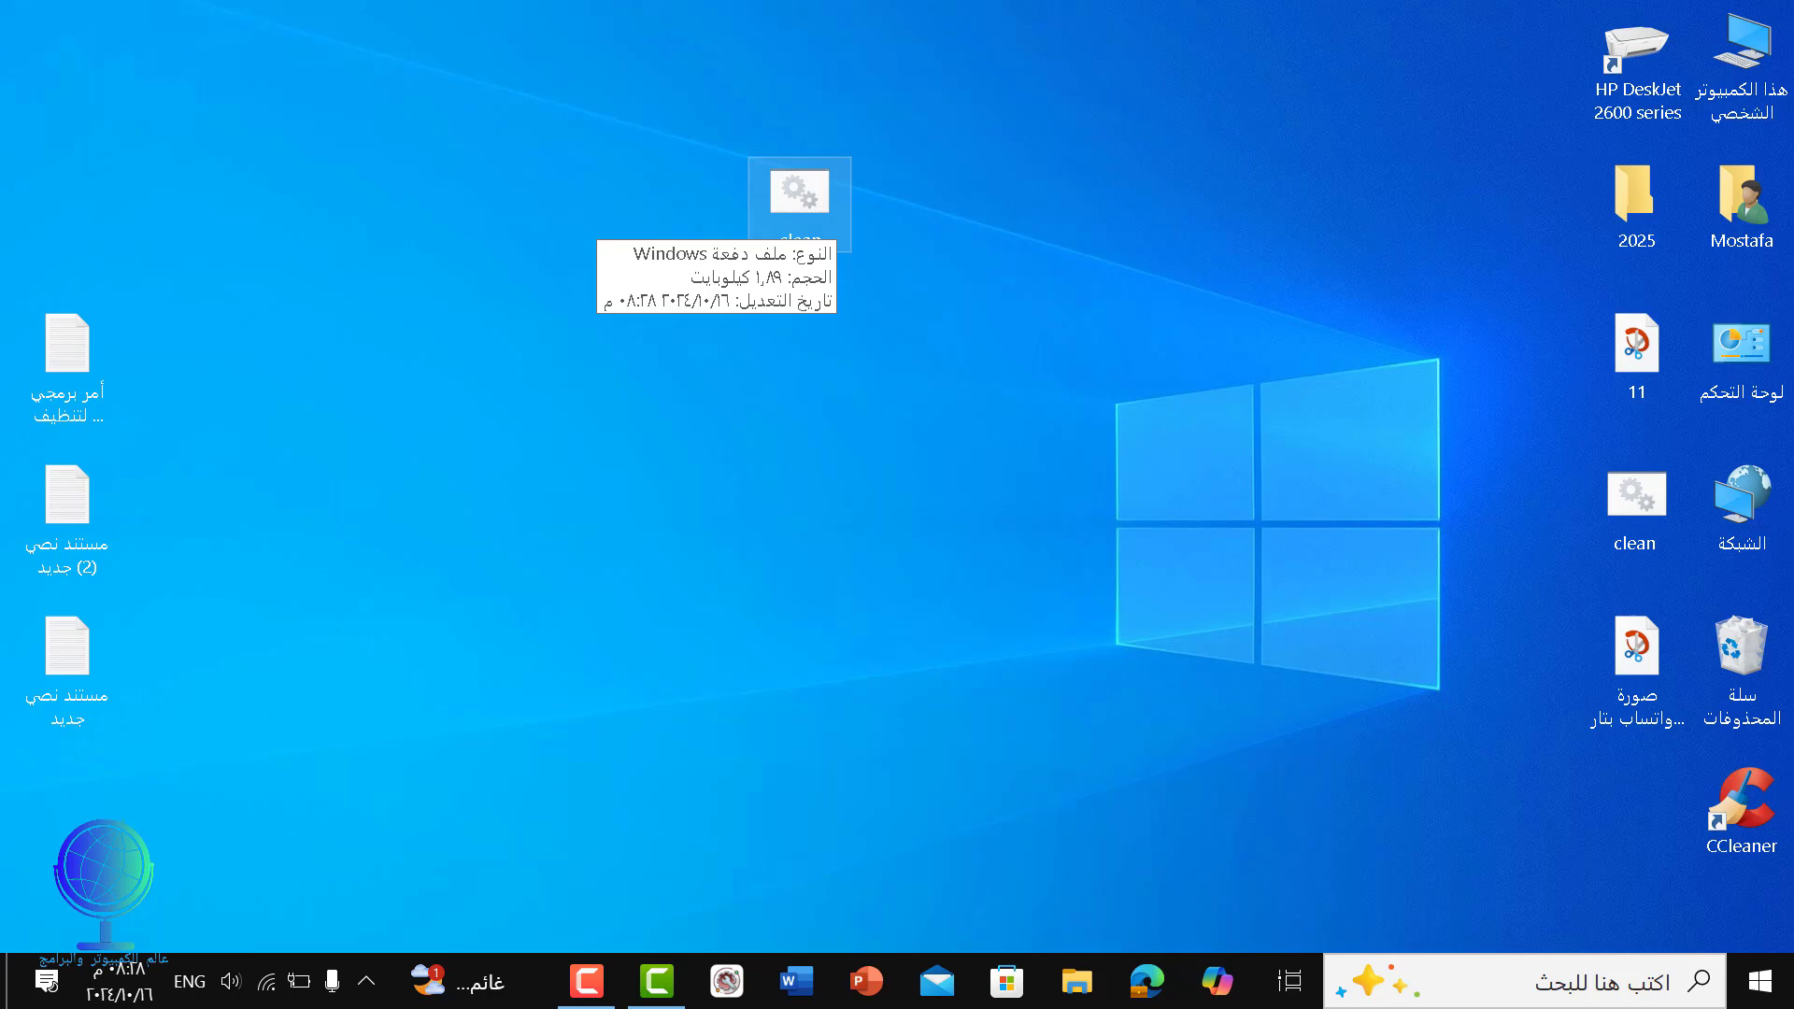
{"action": "right_click", "coordinate": [797, 197]}
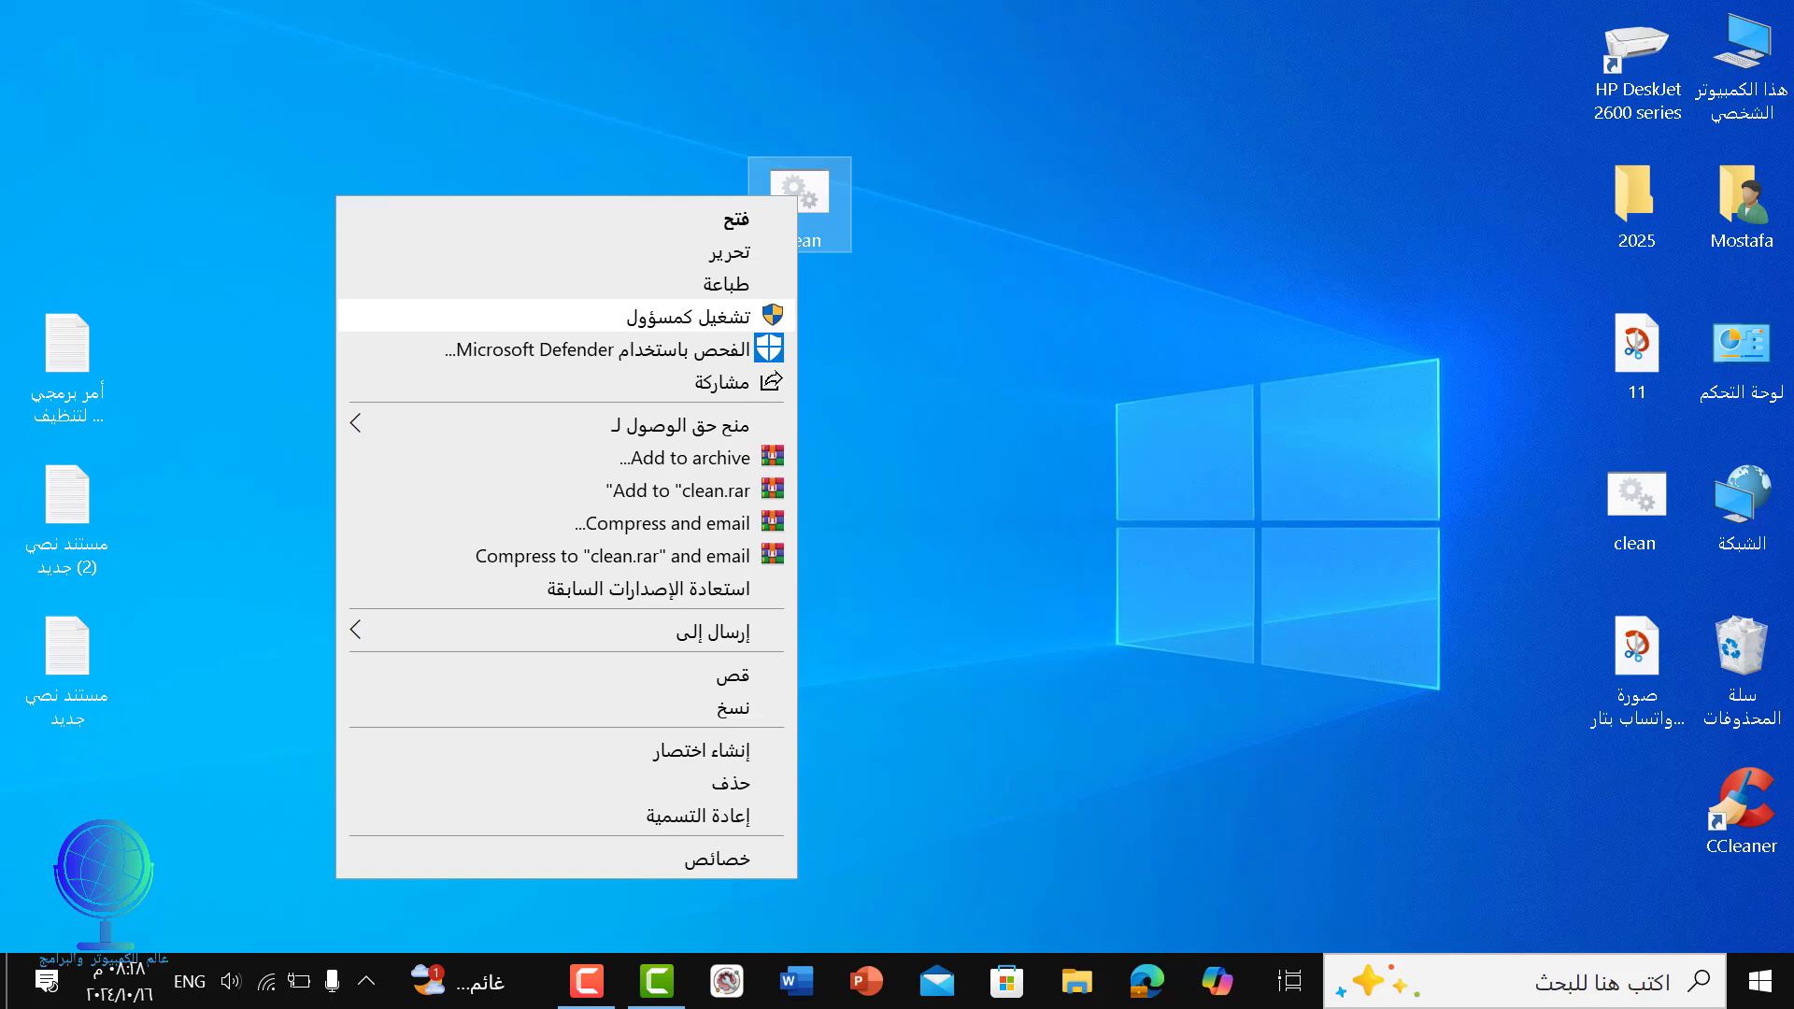
{"action": "left_click", "coordinate": [688, 316]}
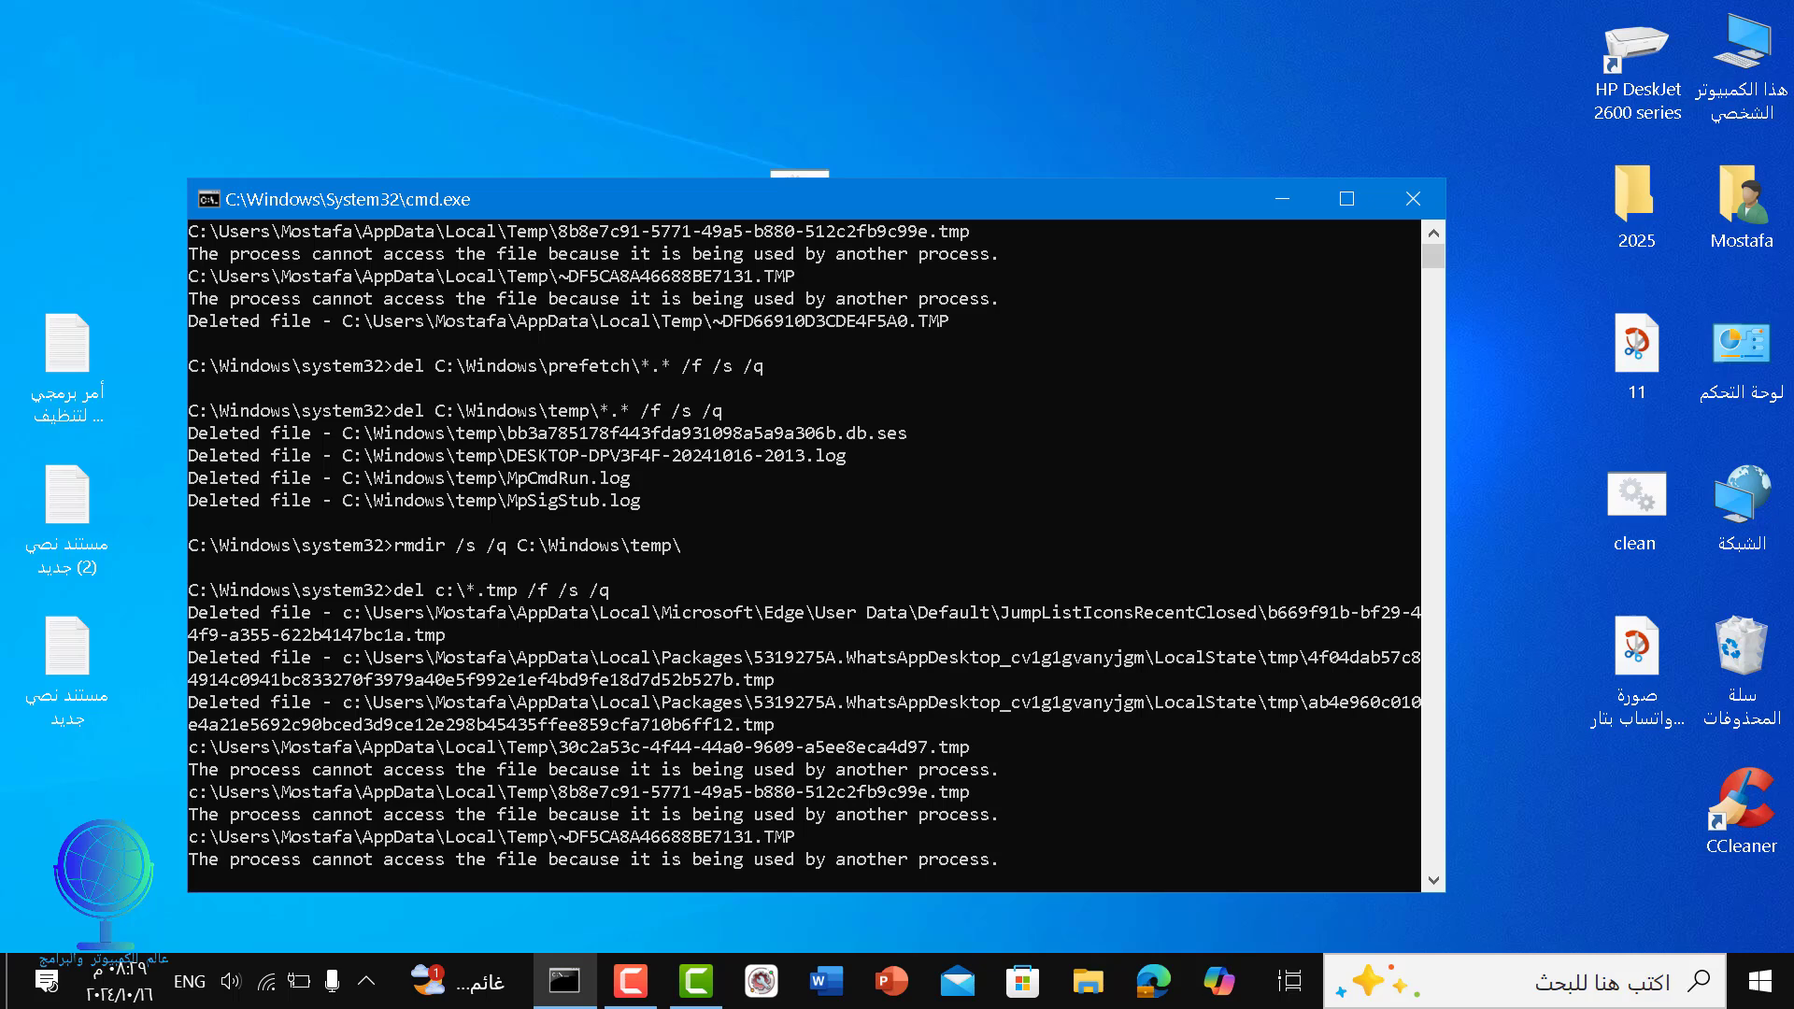
{"action": "left_click", "coordinate": [631, 981]}
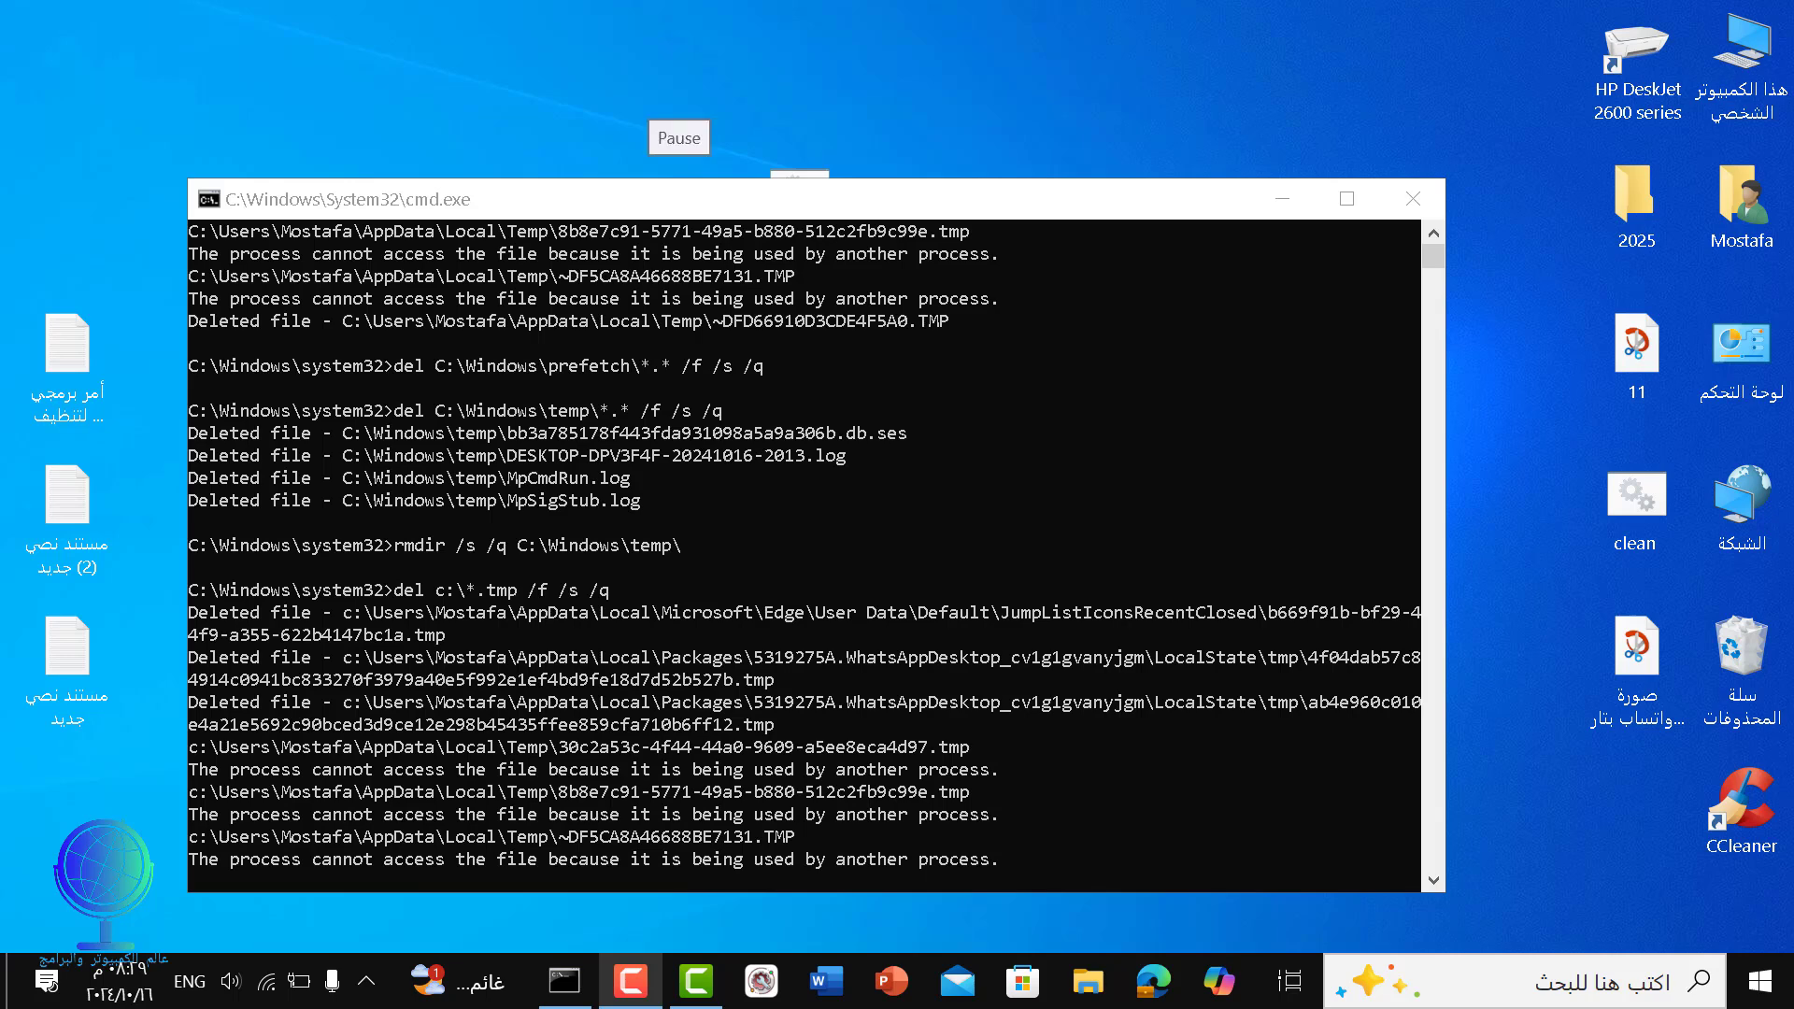
{"action": "left_click_drag", "start_coordinate": [655, 199], "coordinate": [678, 193]}
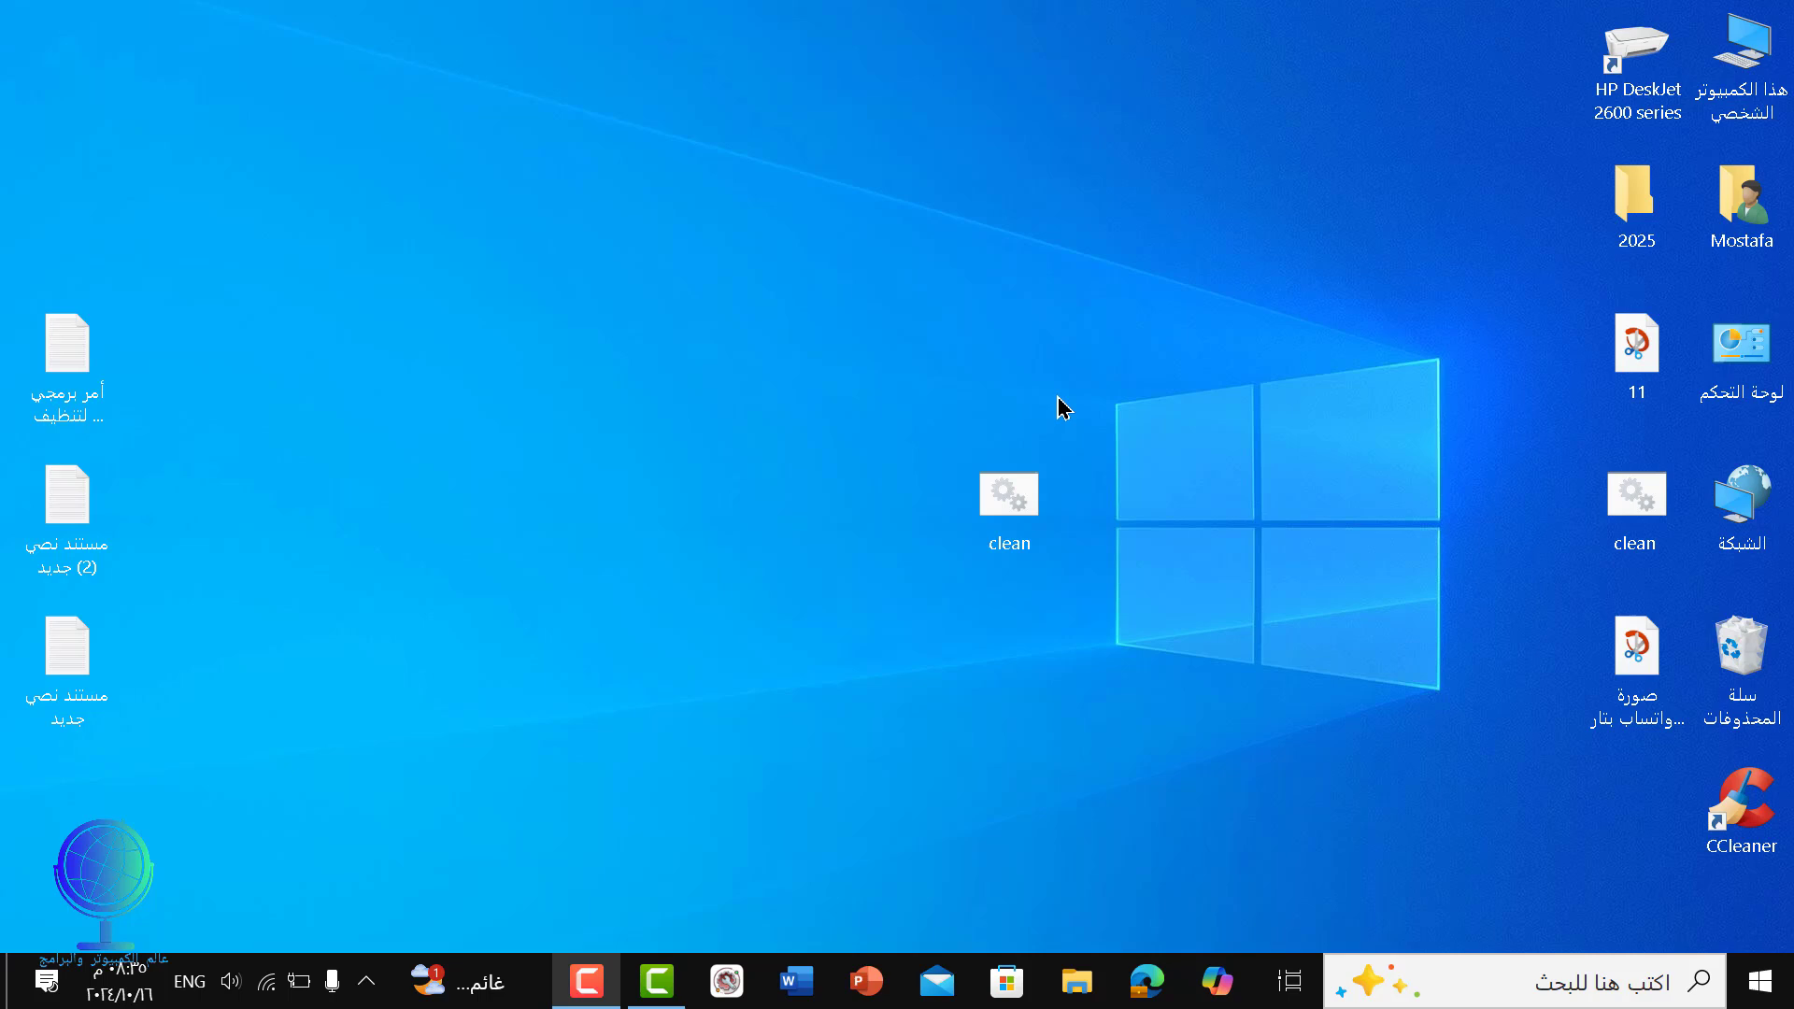
- Open the Roaming application data folder by running %appdata%, and look through its contents
{"action": "key", "text": "super+r"}
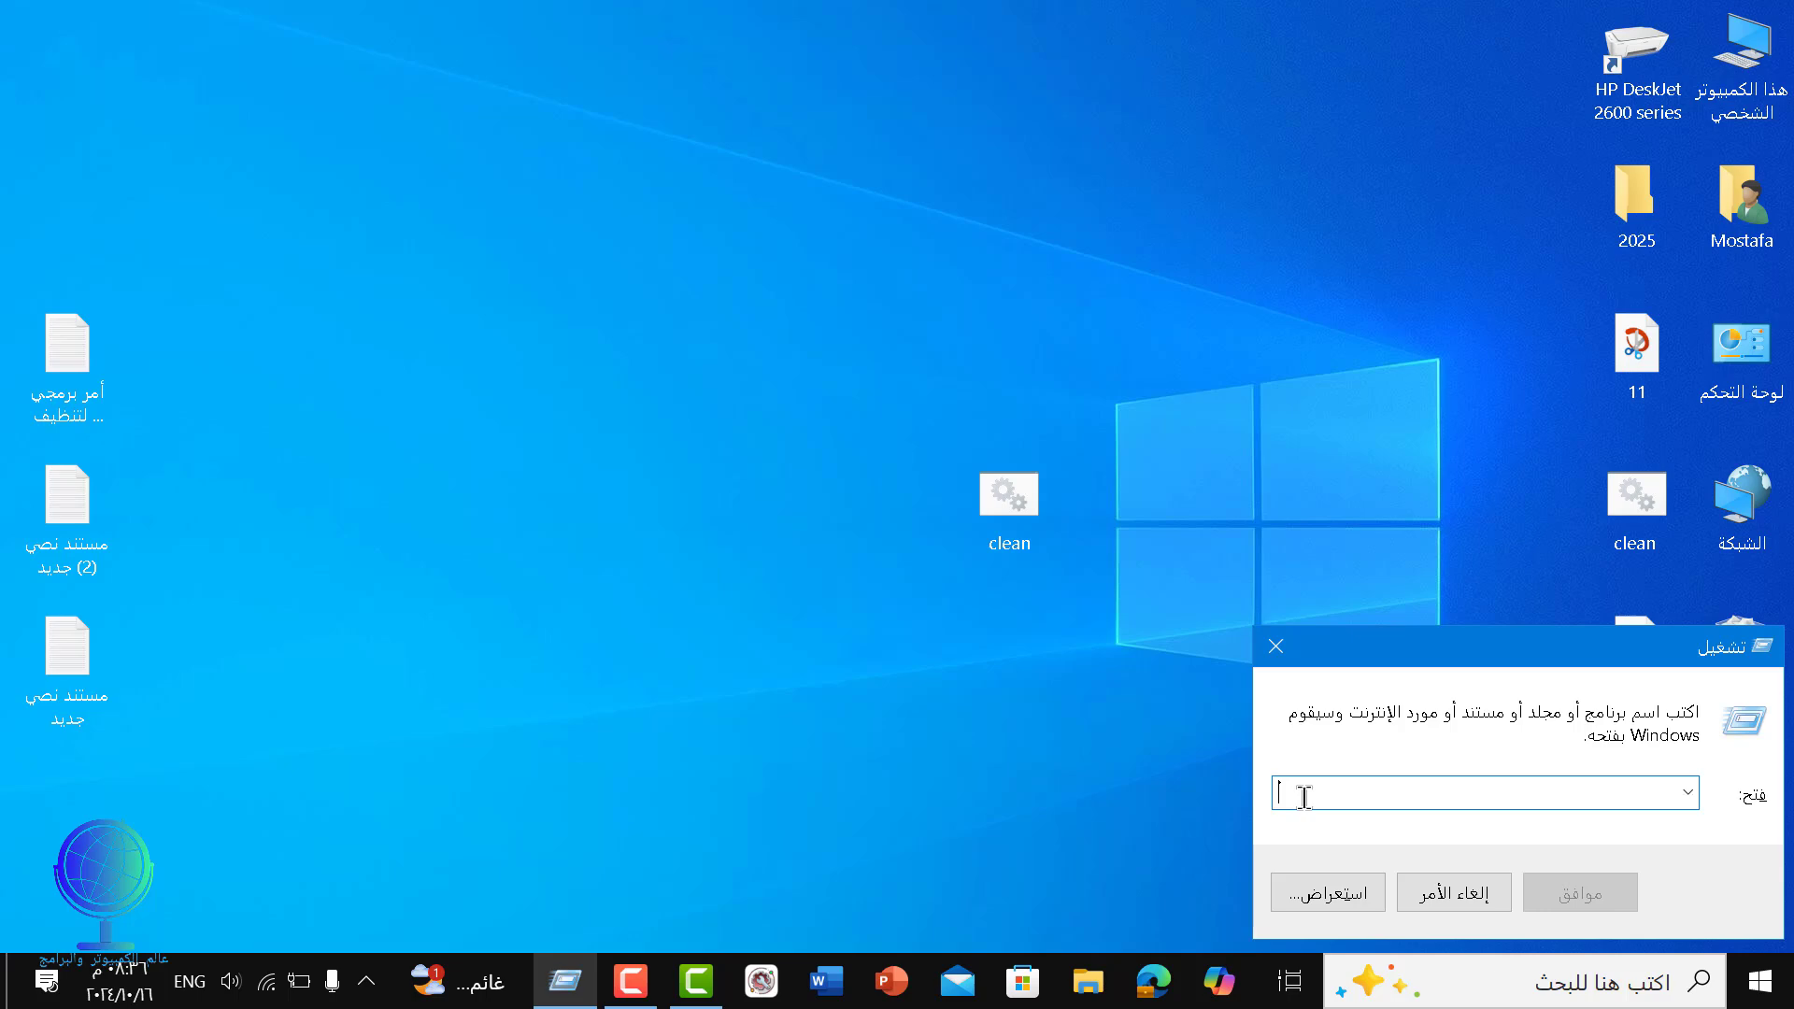
{"action": "type", "text": "%"}
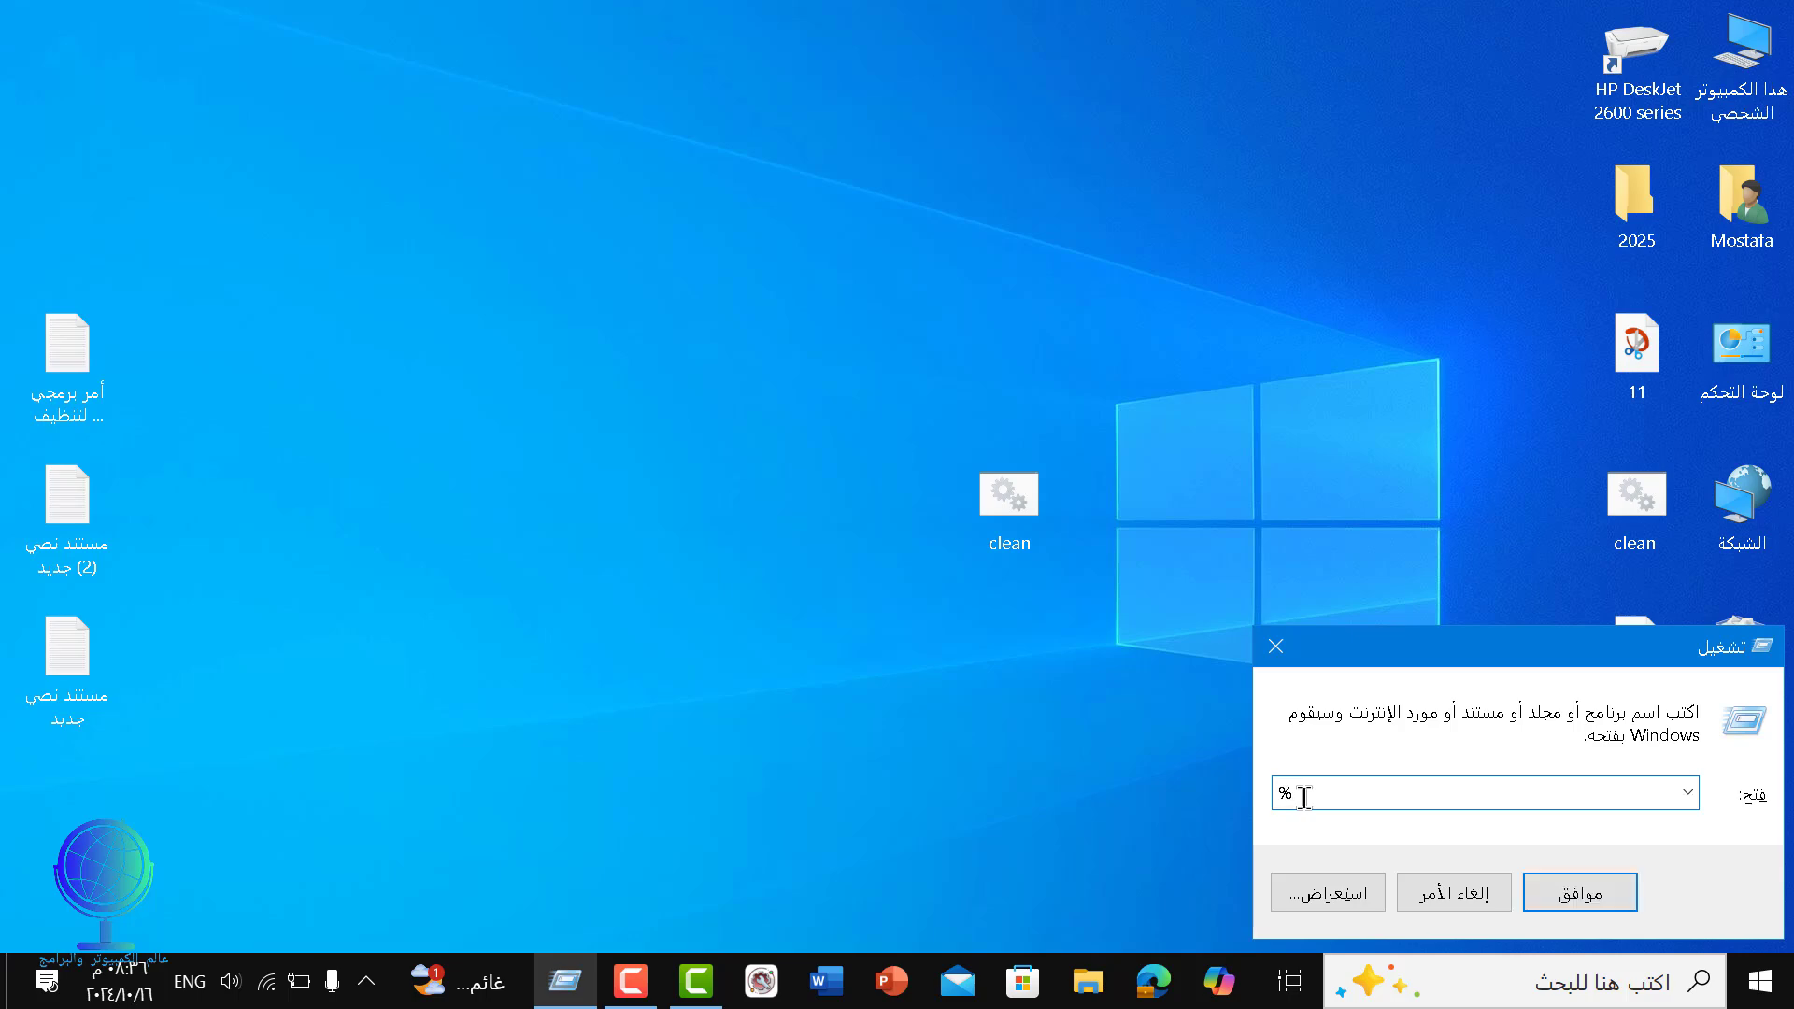
{"action": "type", "text": "a"}
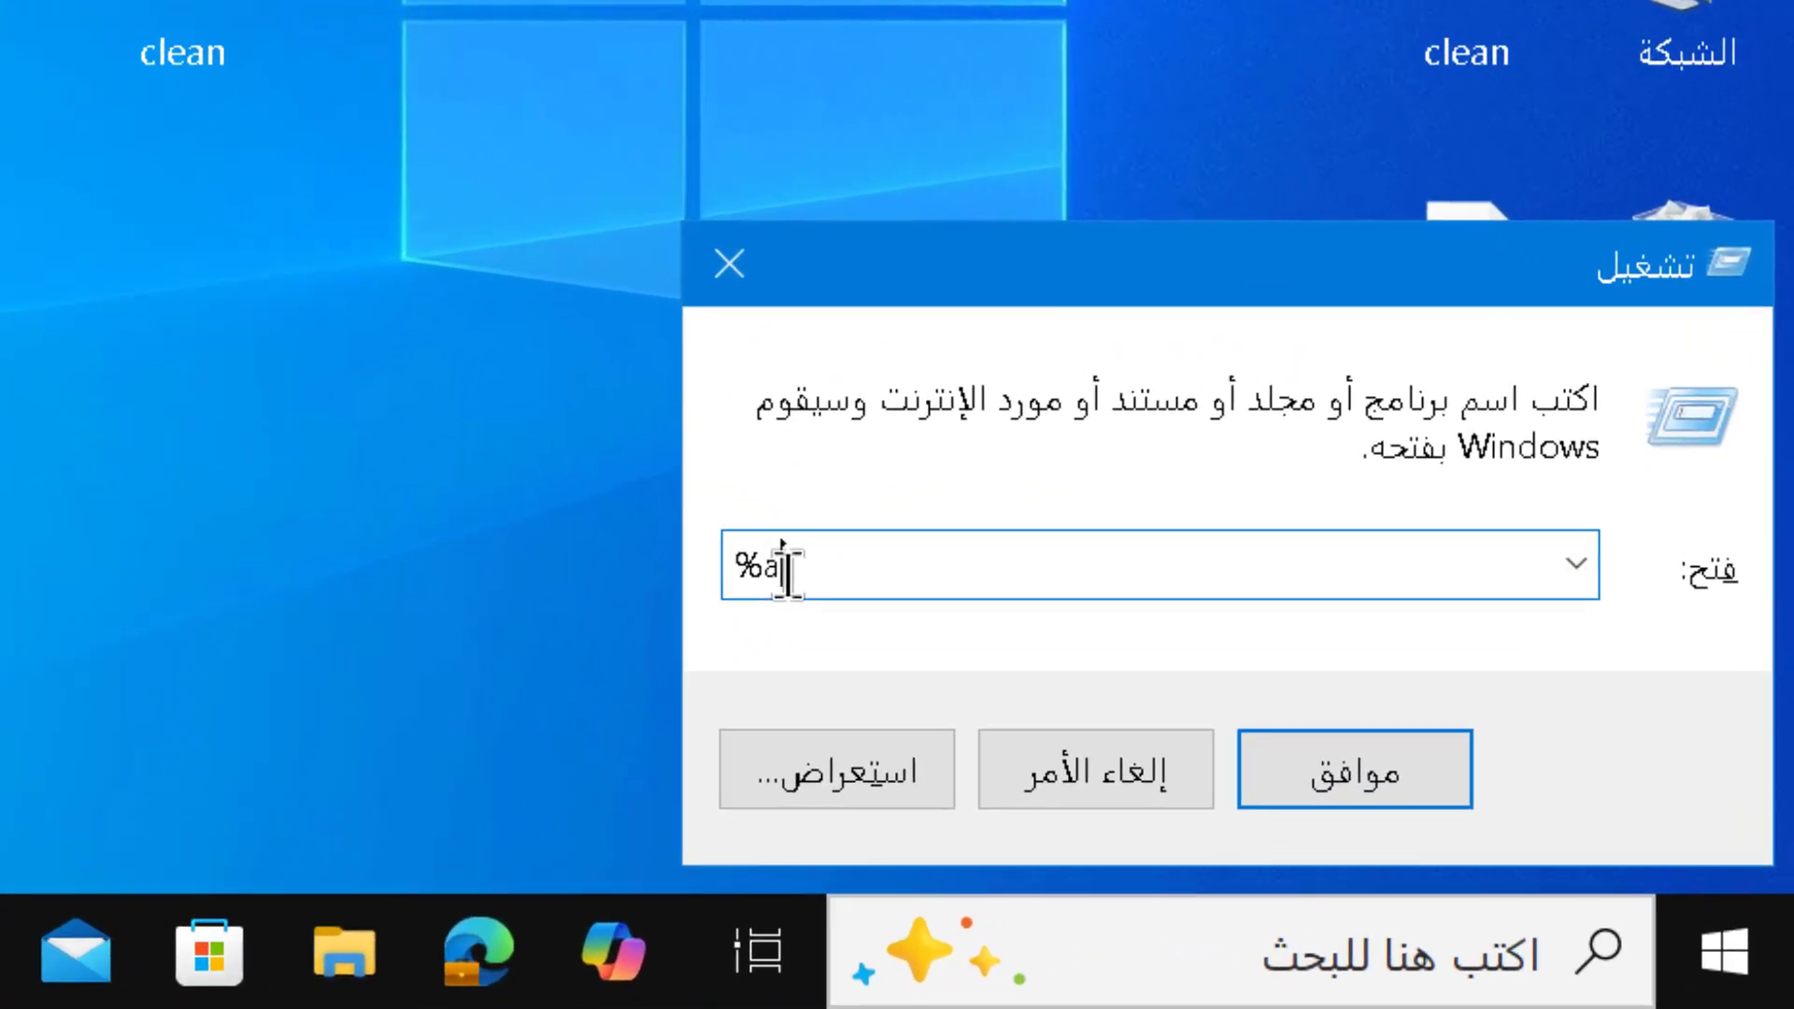
{"action": "type", "text": "ppdata"}
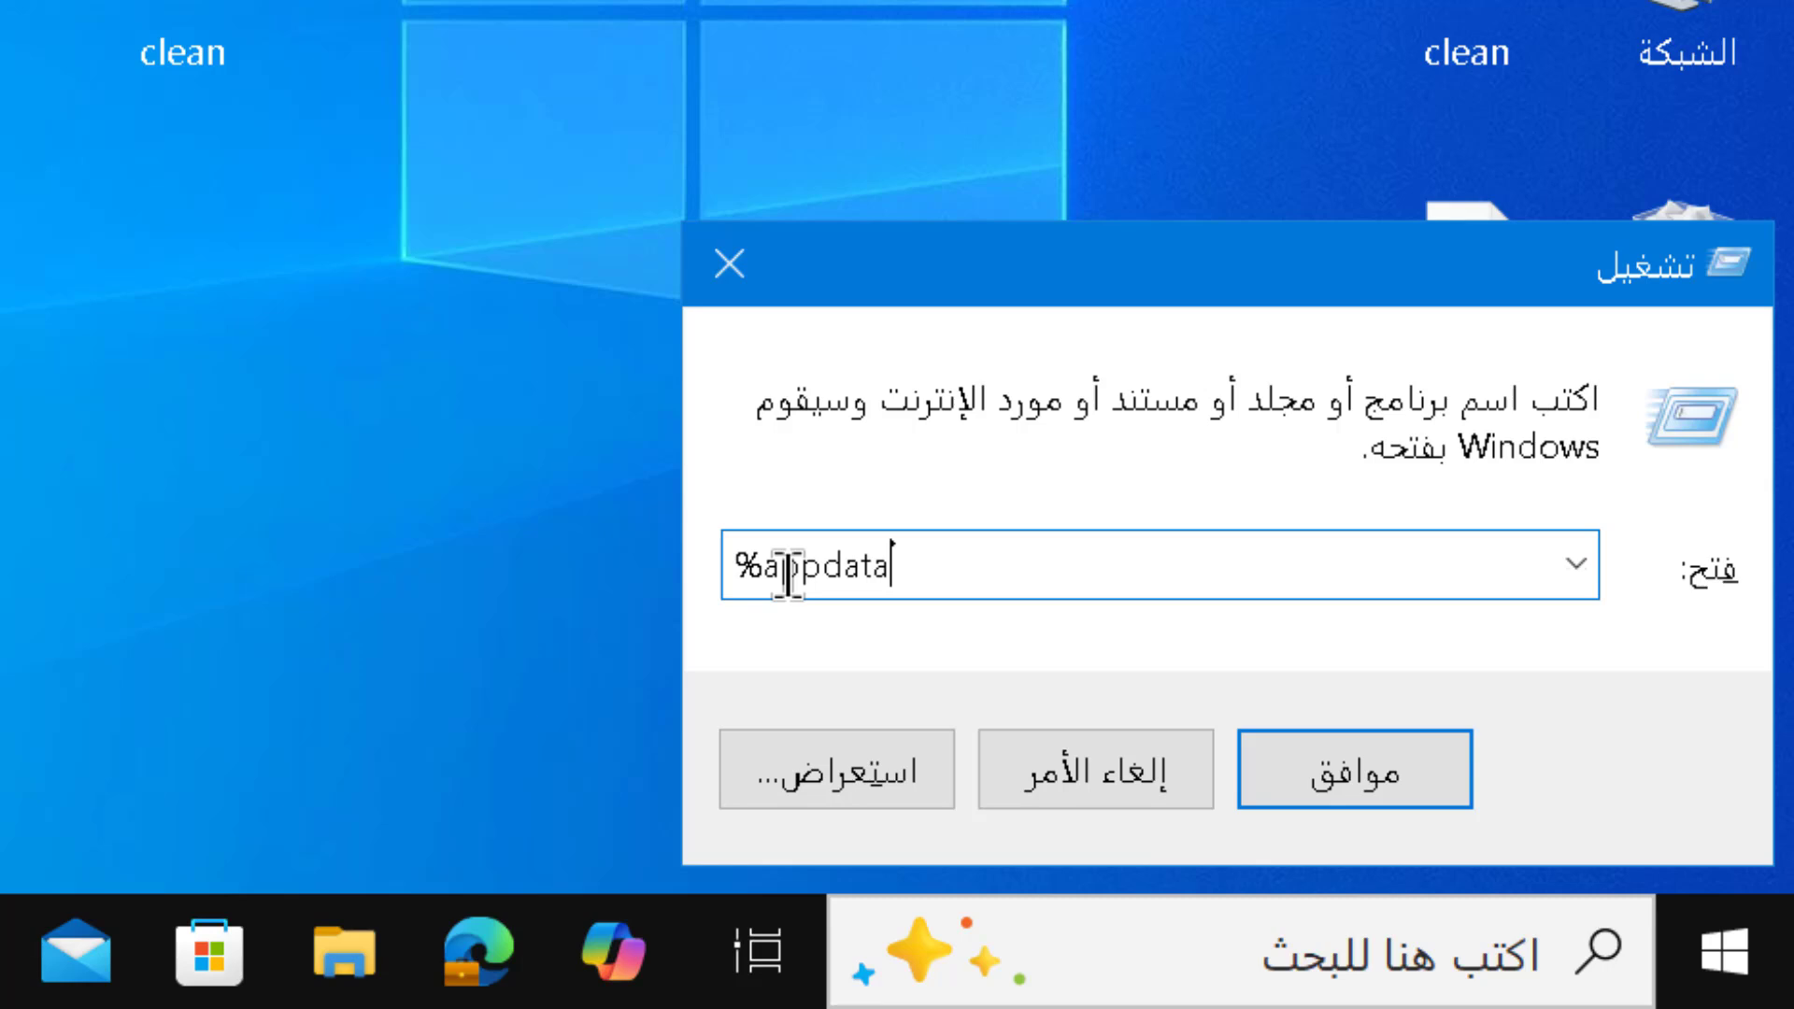
{"action": "type", "text": "%"}
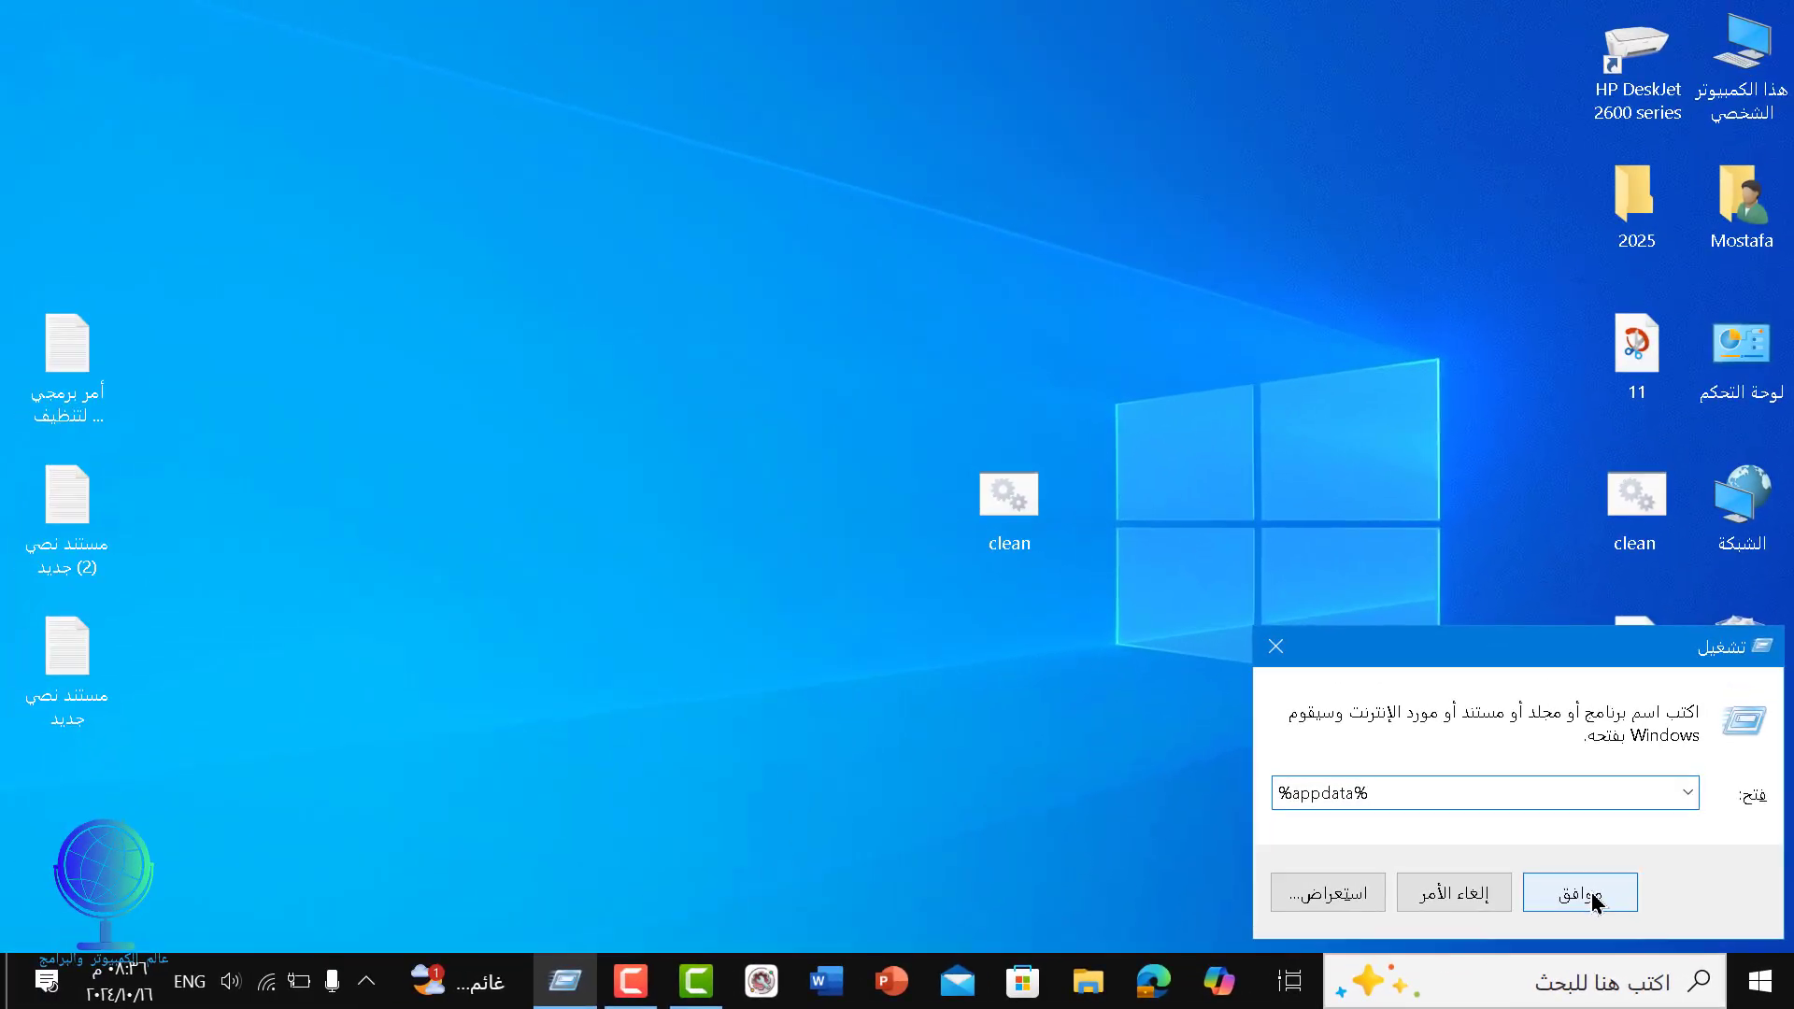
{"action": "left_click", "coordinate": [1594, 900]}
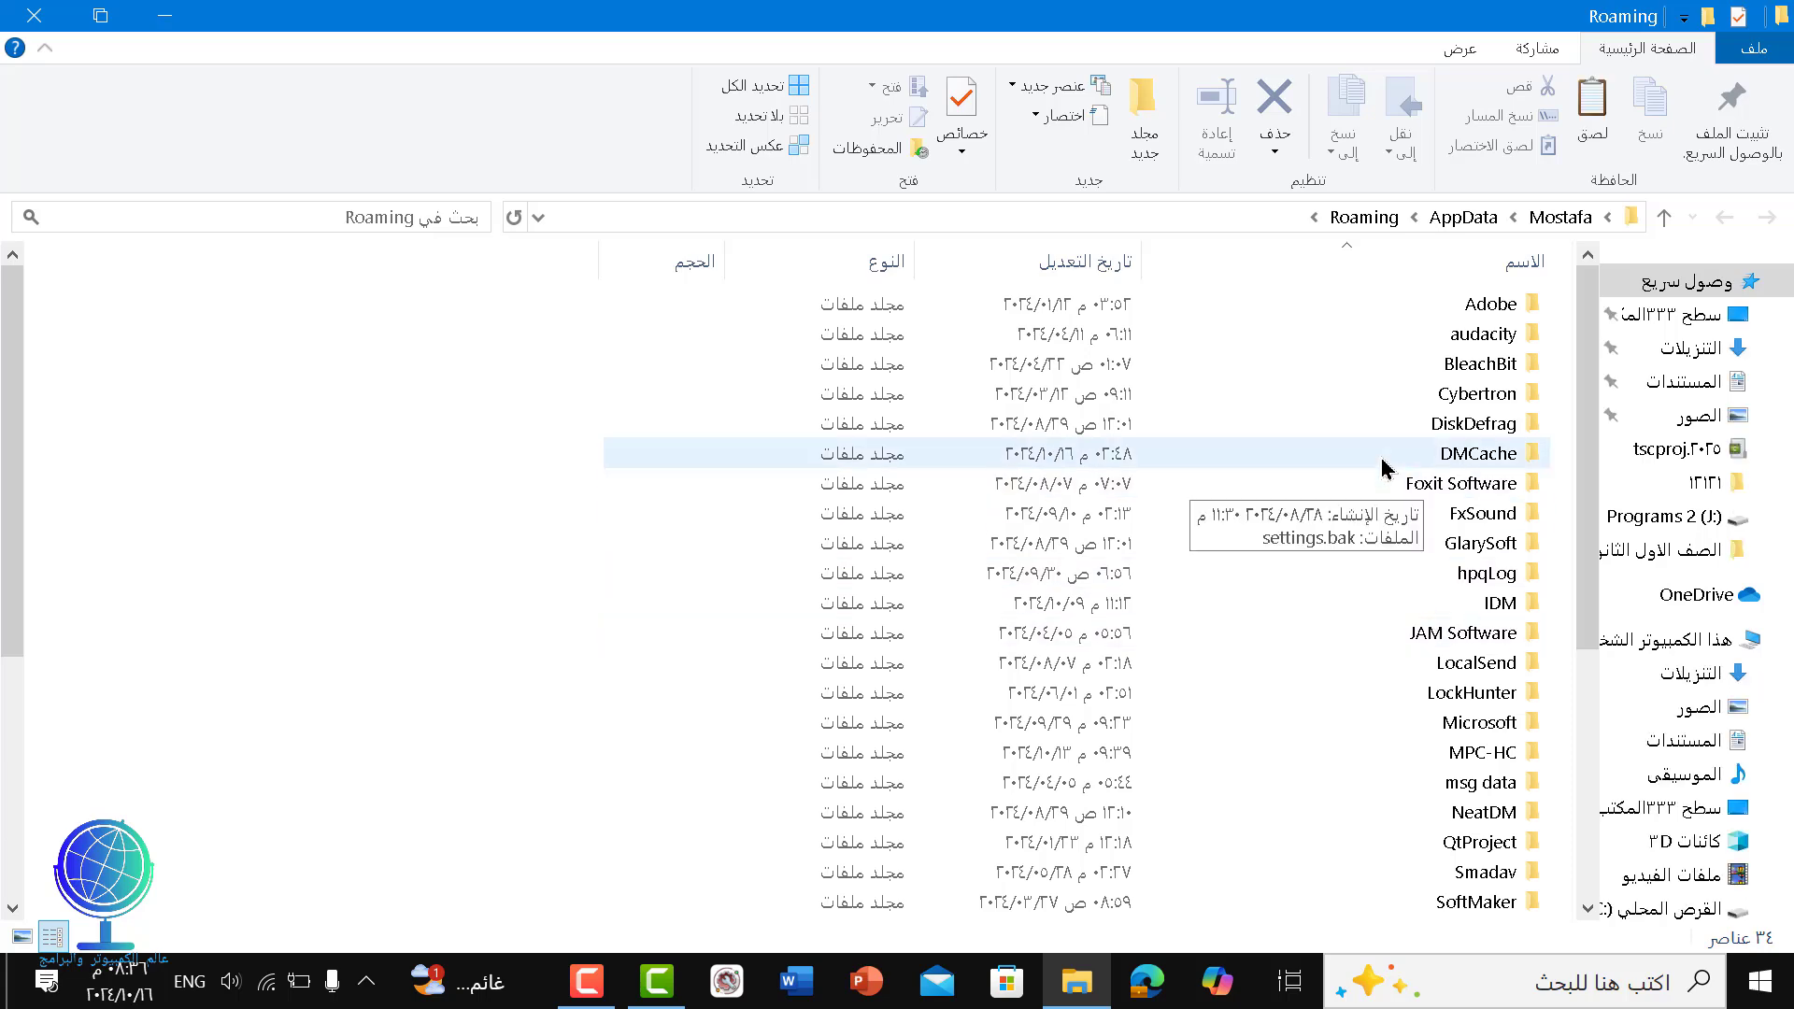
{"action": "scroll", "coordinate": [1381, 466], "scroll_direction": "down", "scroll_amount": 3}
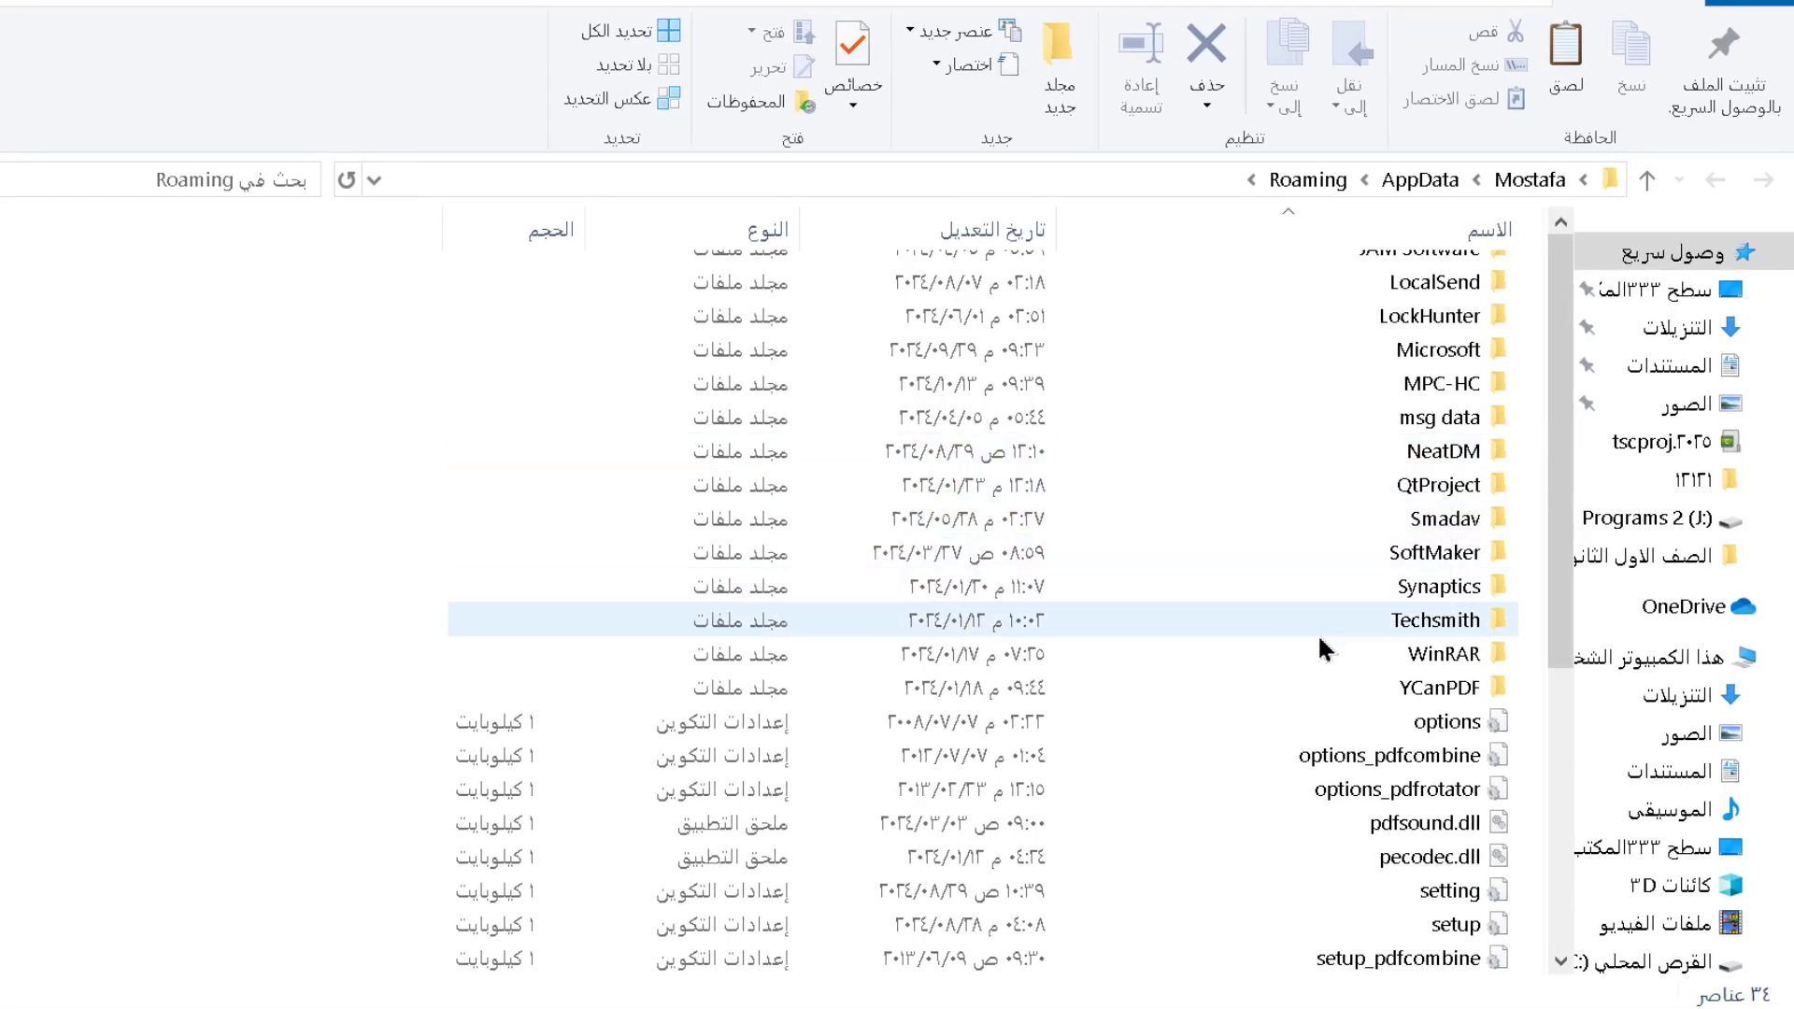
- Open the Microsoft folder inside Roaming, and open its Windows subfolder
{"action": "left_click", "coordinate": [1427, 347]}
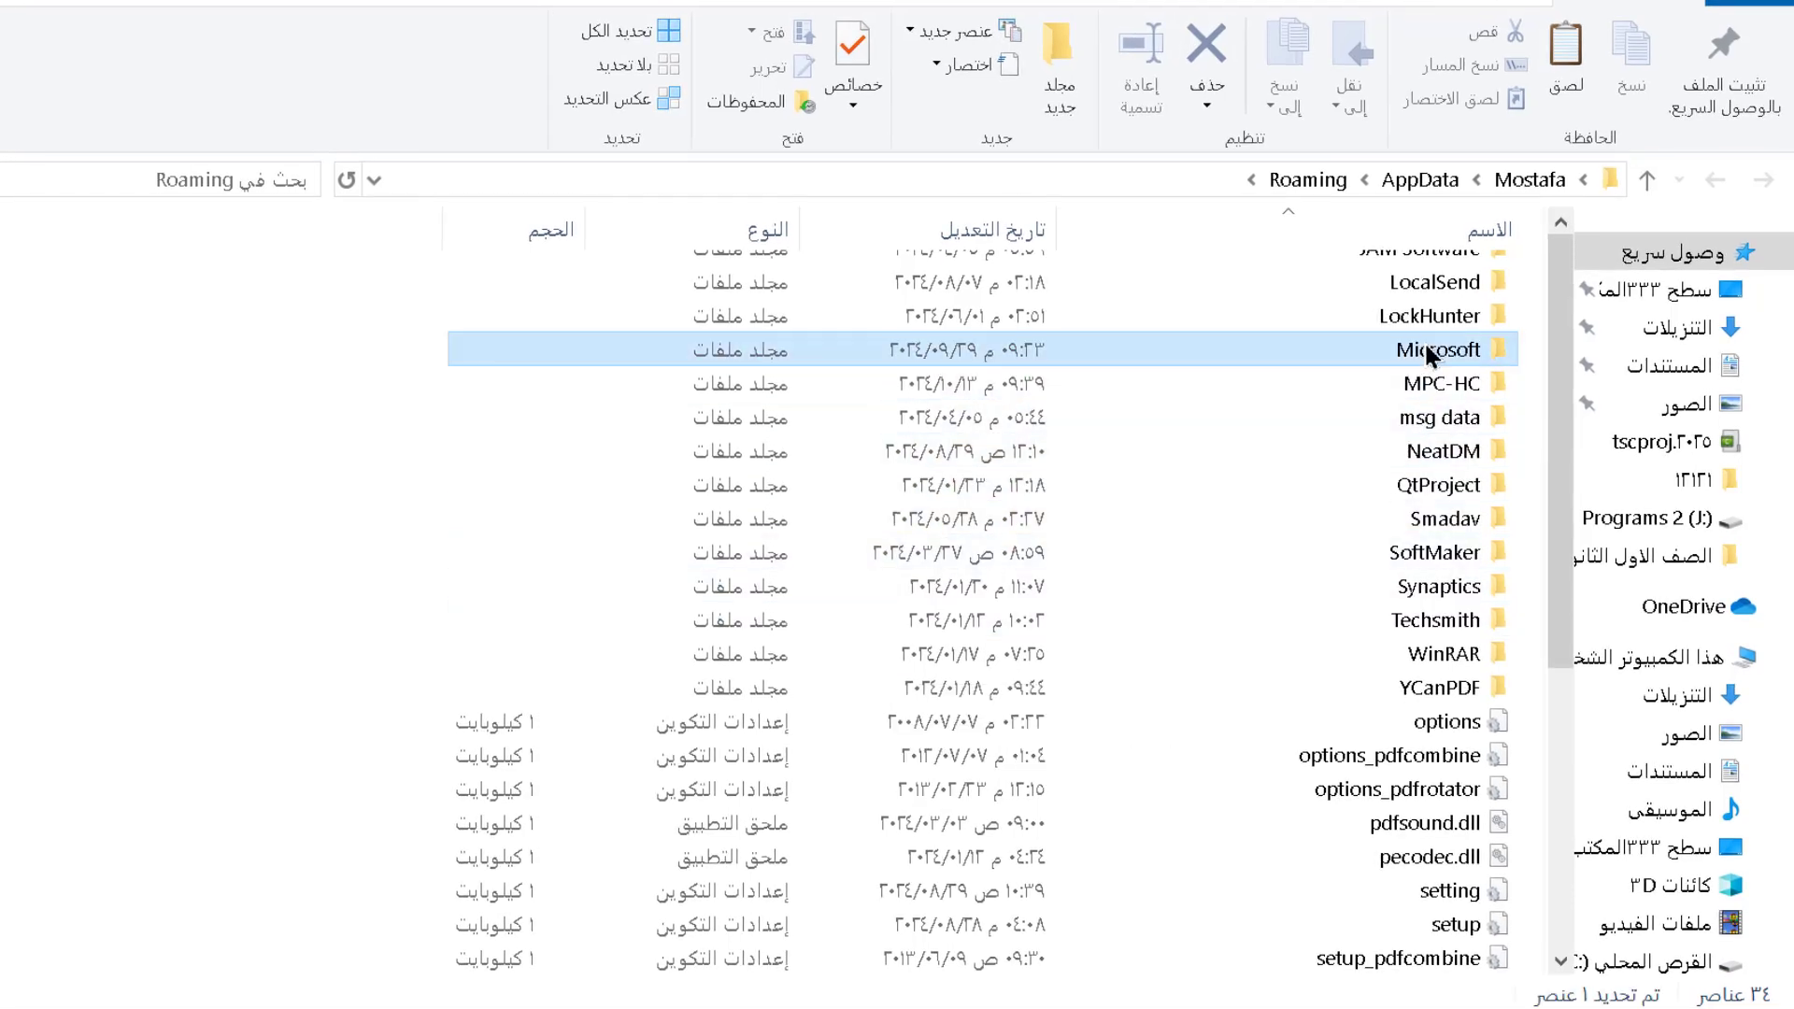
{"action": "double_click", "coordinate": [1424, 342]}
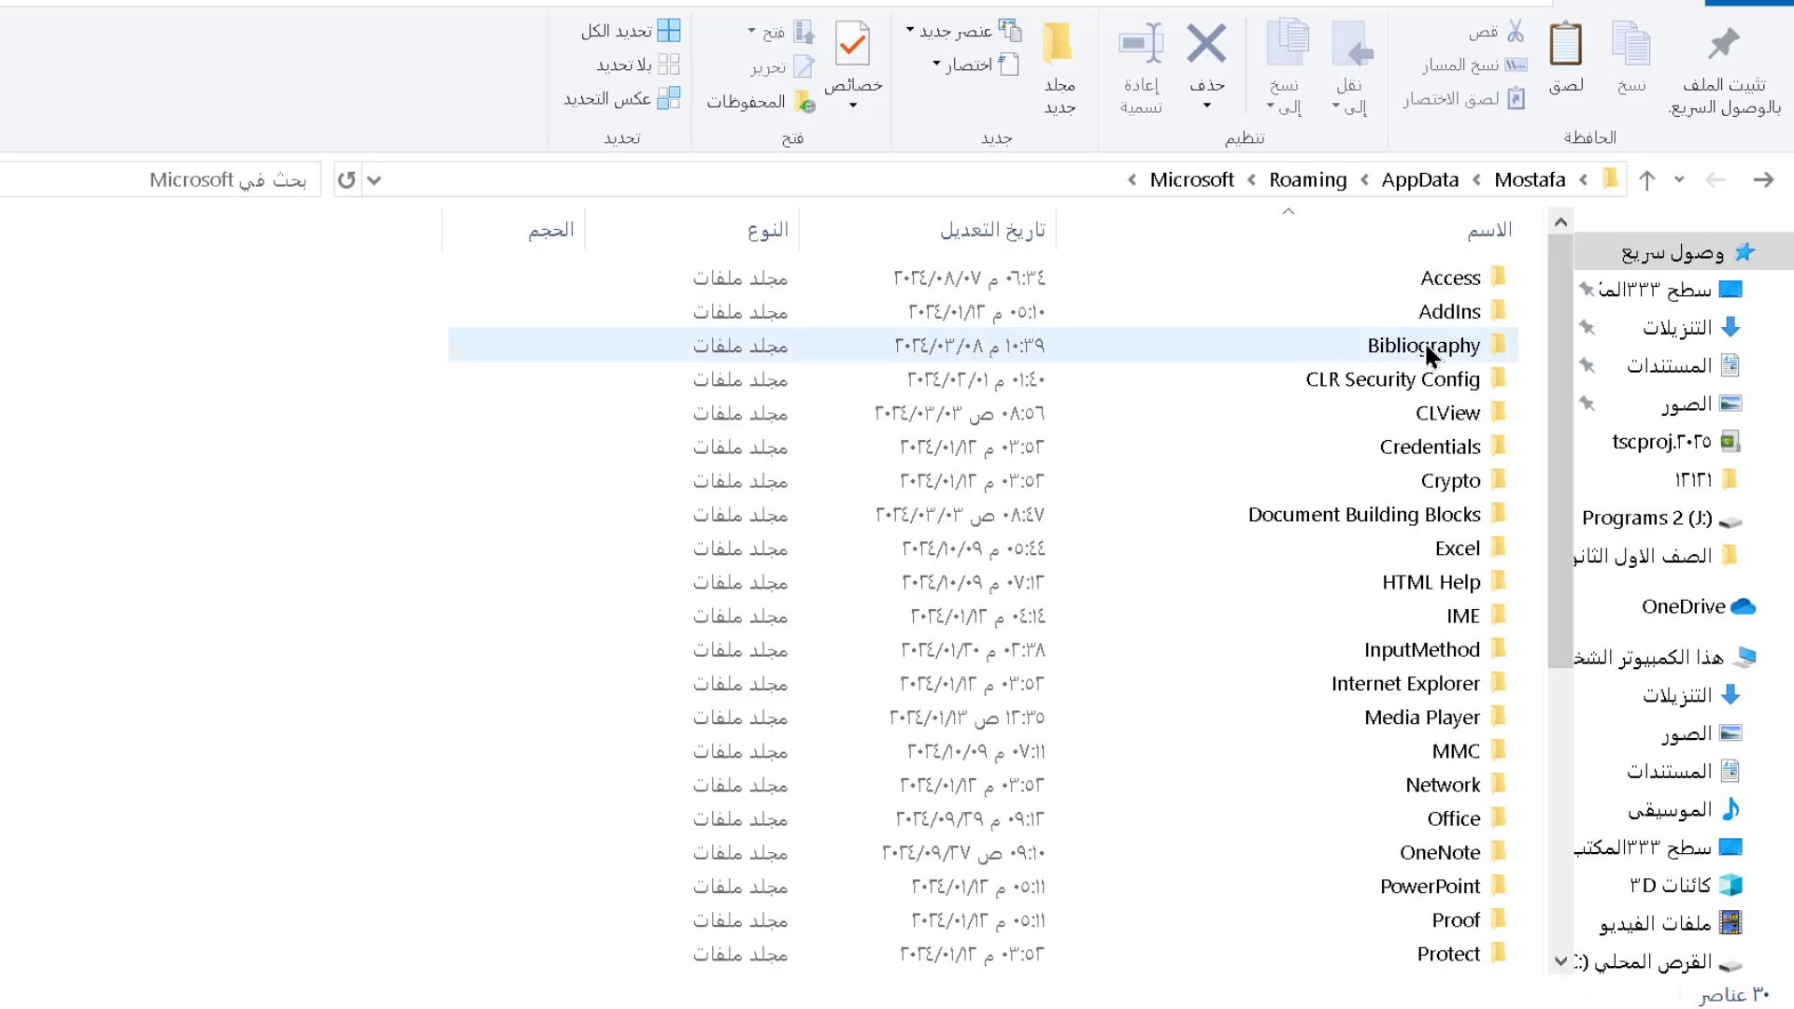
{"action": "scroll", "coordinate": [1361, 619], "scroll_direction": "down", "scroll_amount": 2}
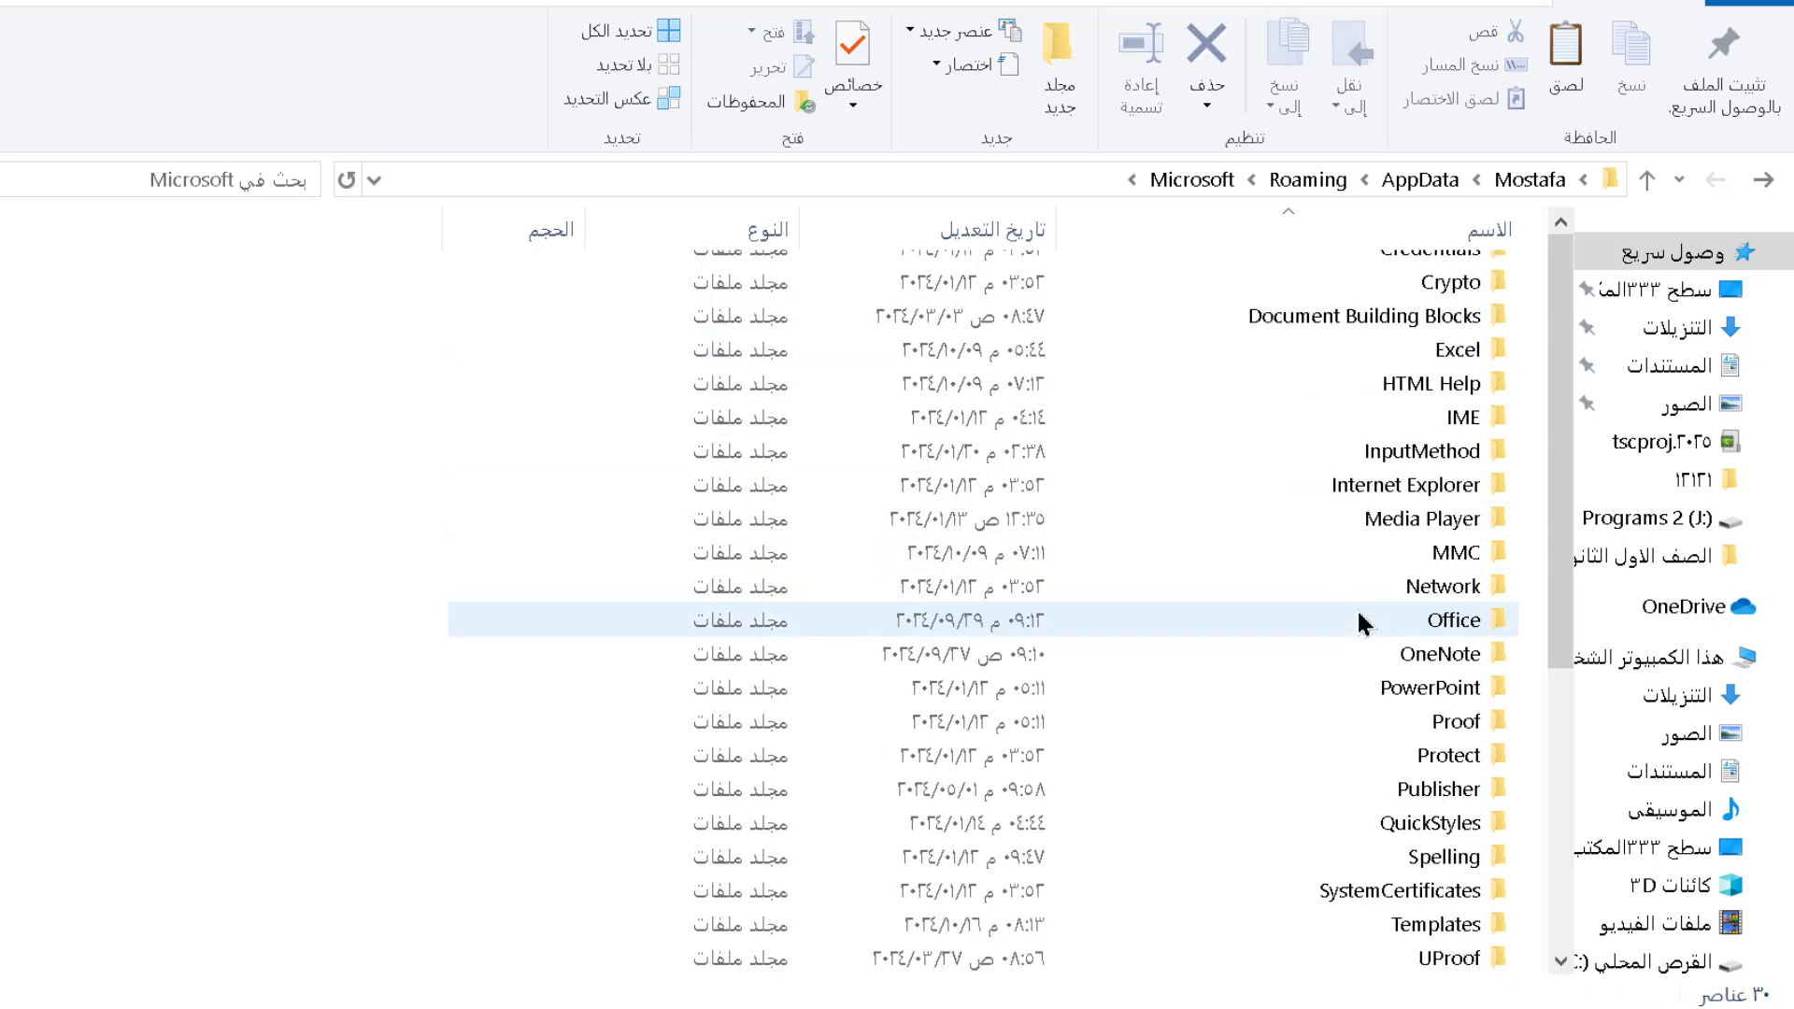
{"action": "scroll", "coordinate": [1360, 622], "scroll_direction": "down", "scroll_amount": 1}
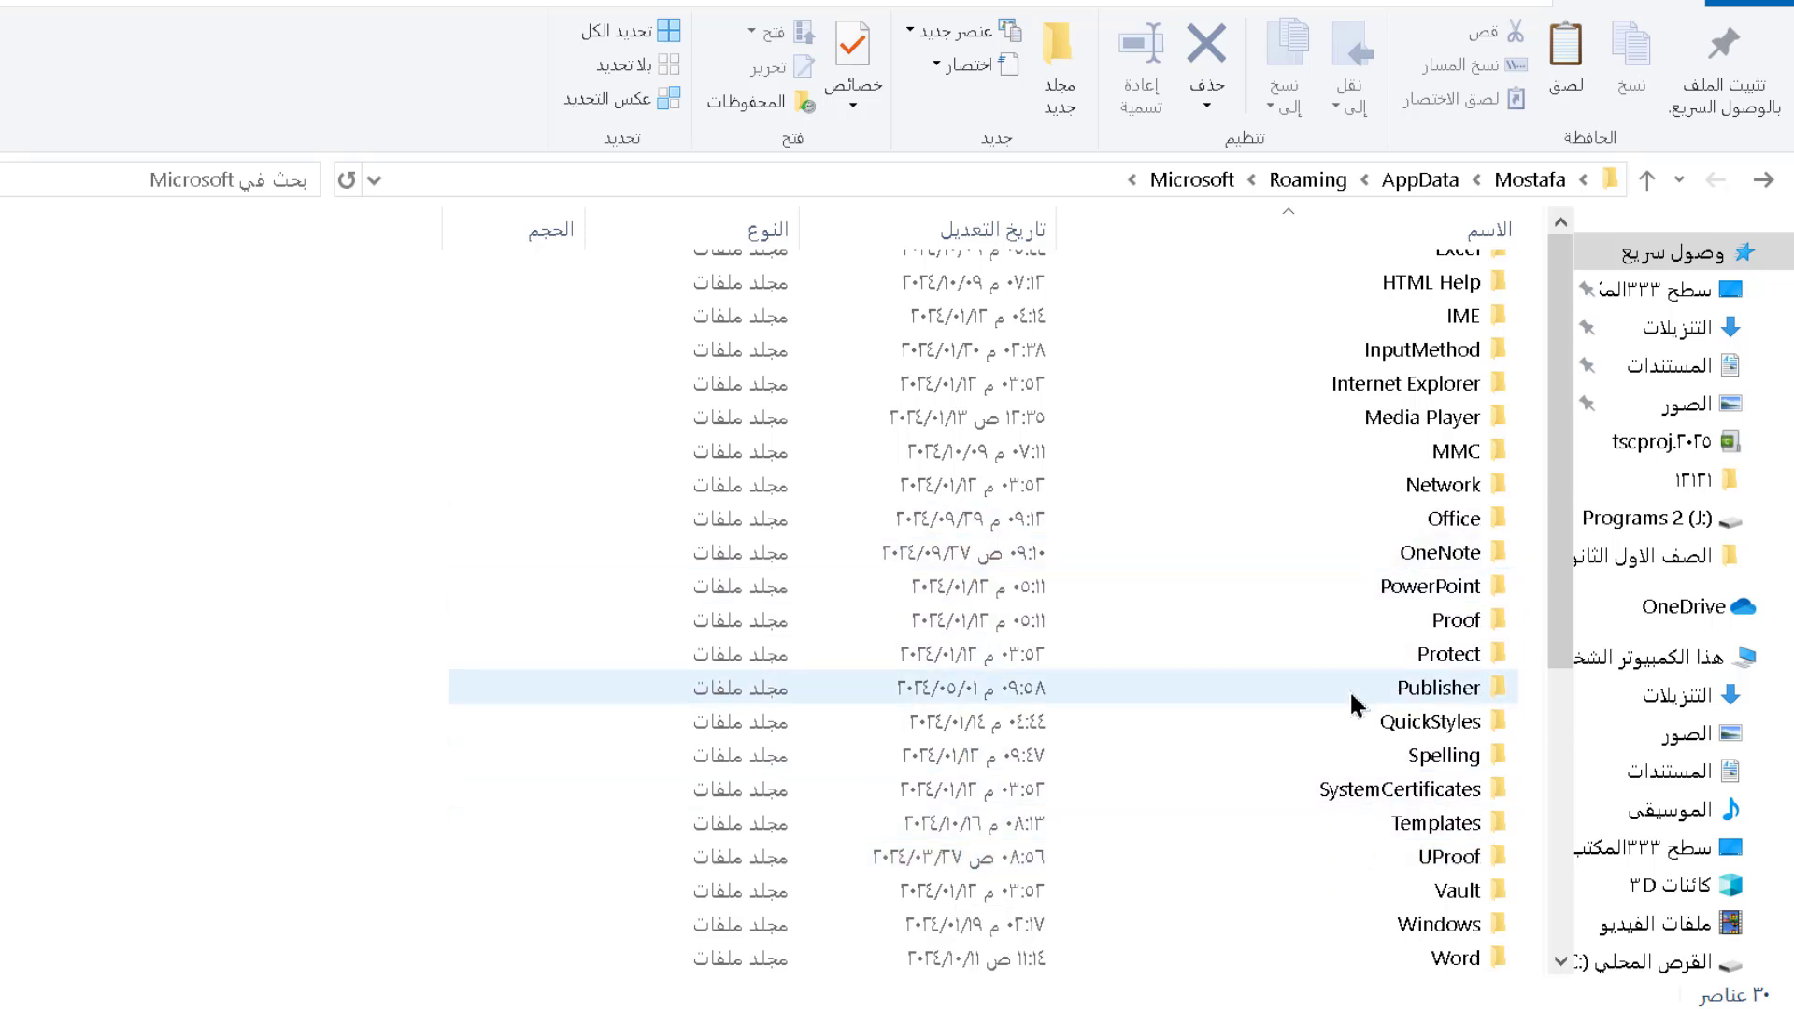
{"action": "left_click", "coordinate": [1411, 919]}
{"action": "double_click", "coordinate": [1411, 919]}
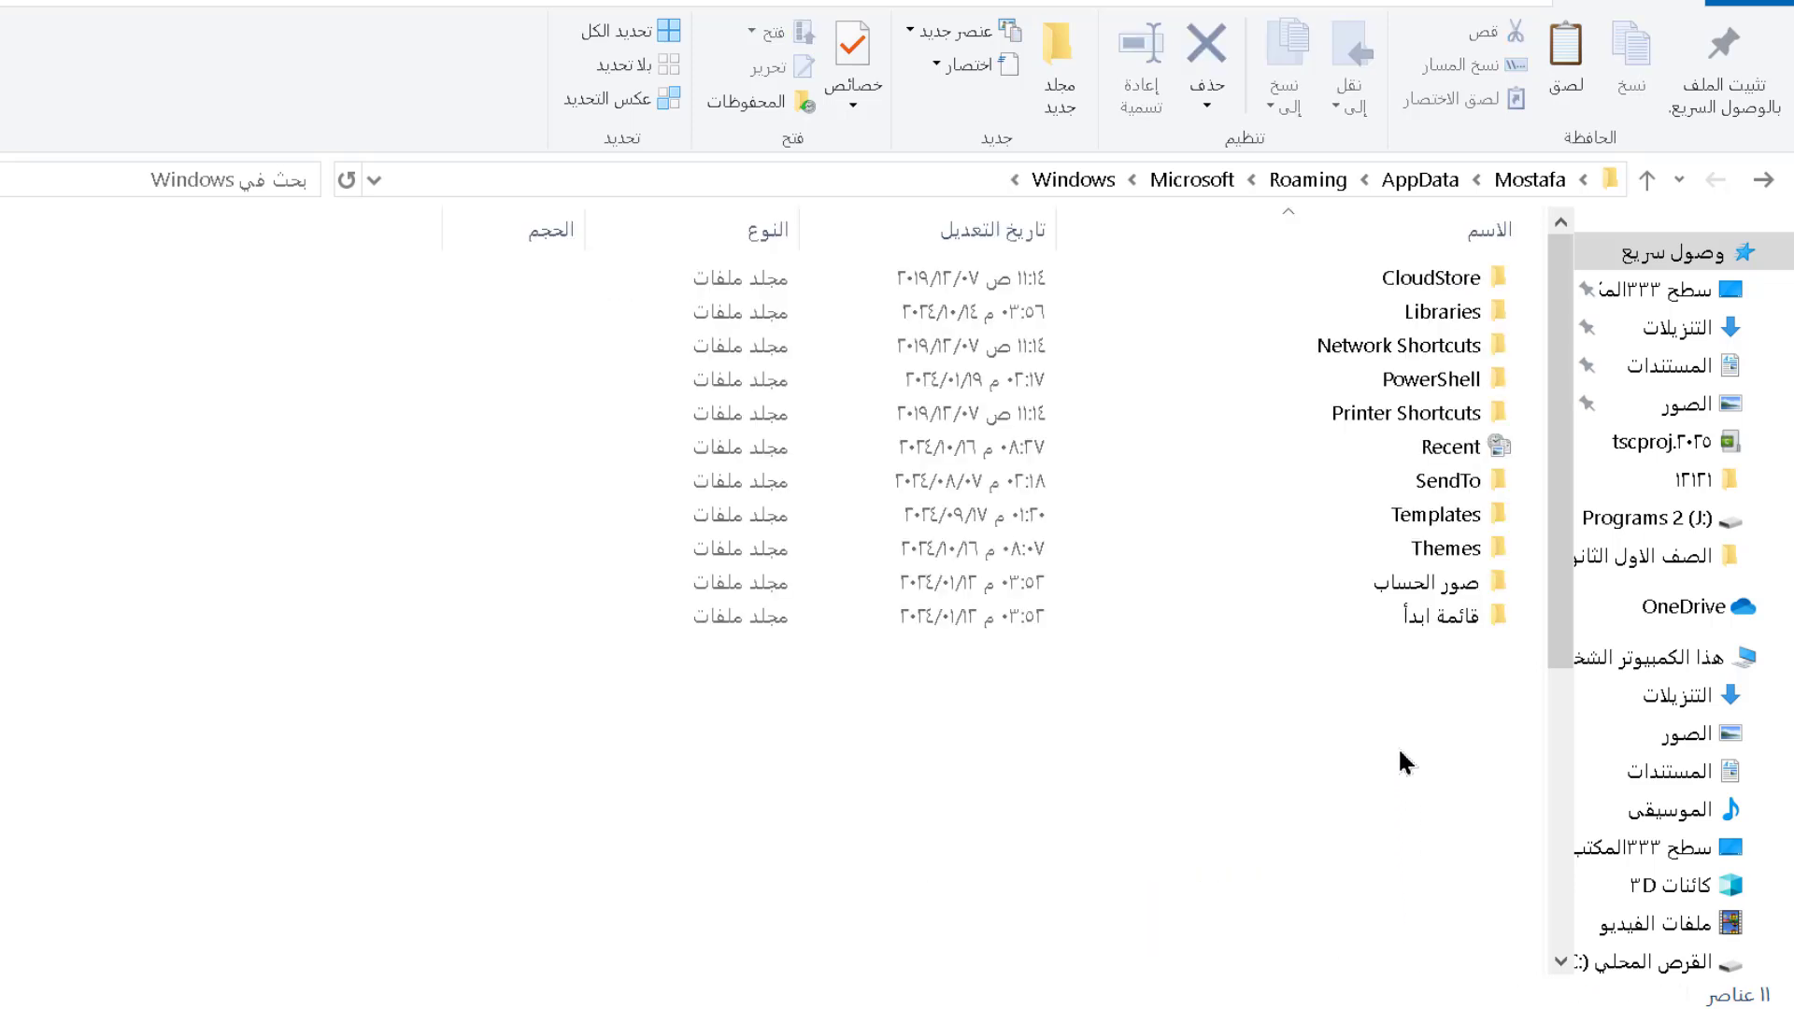
- Open the Startup folder (بدء التشغيل) through the Start Menu (قائمة ابدأ) and Programs (البرامج) folders
{"action": "left_click", "coordinate": [1419, 617]}
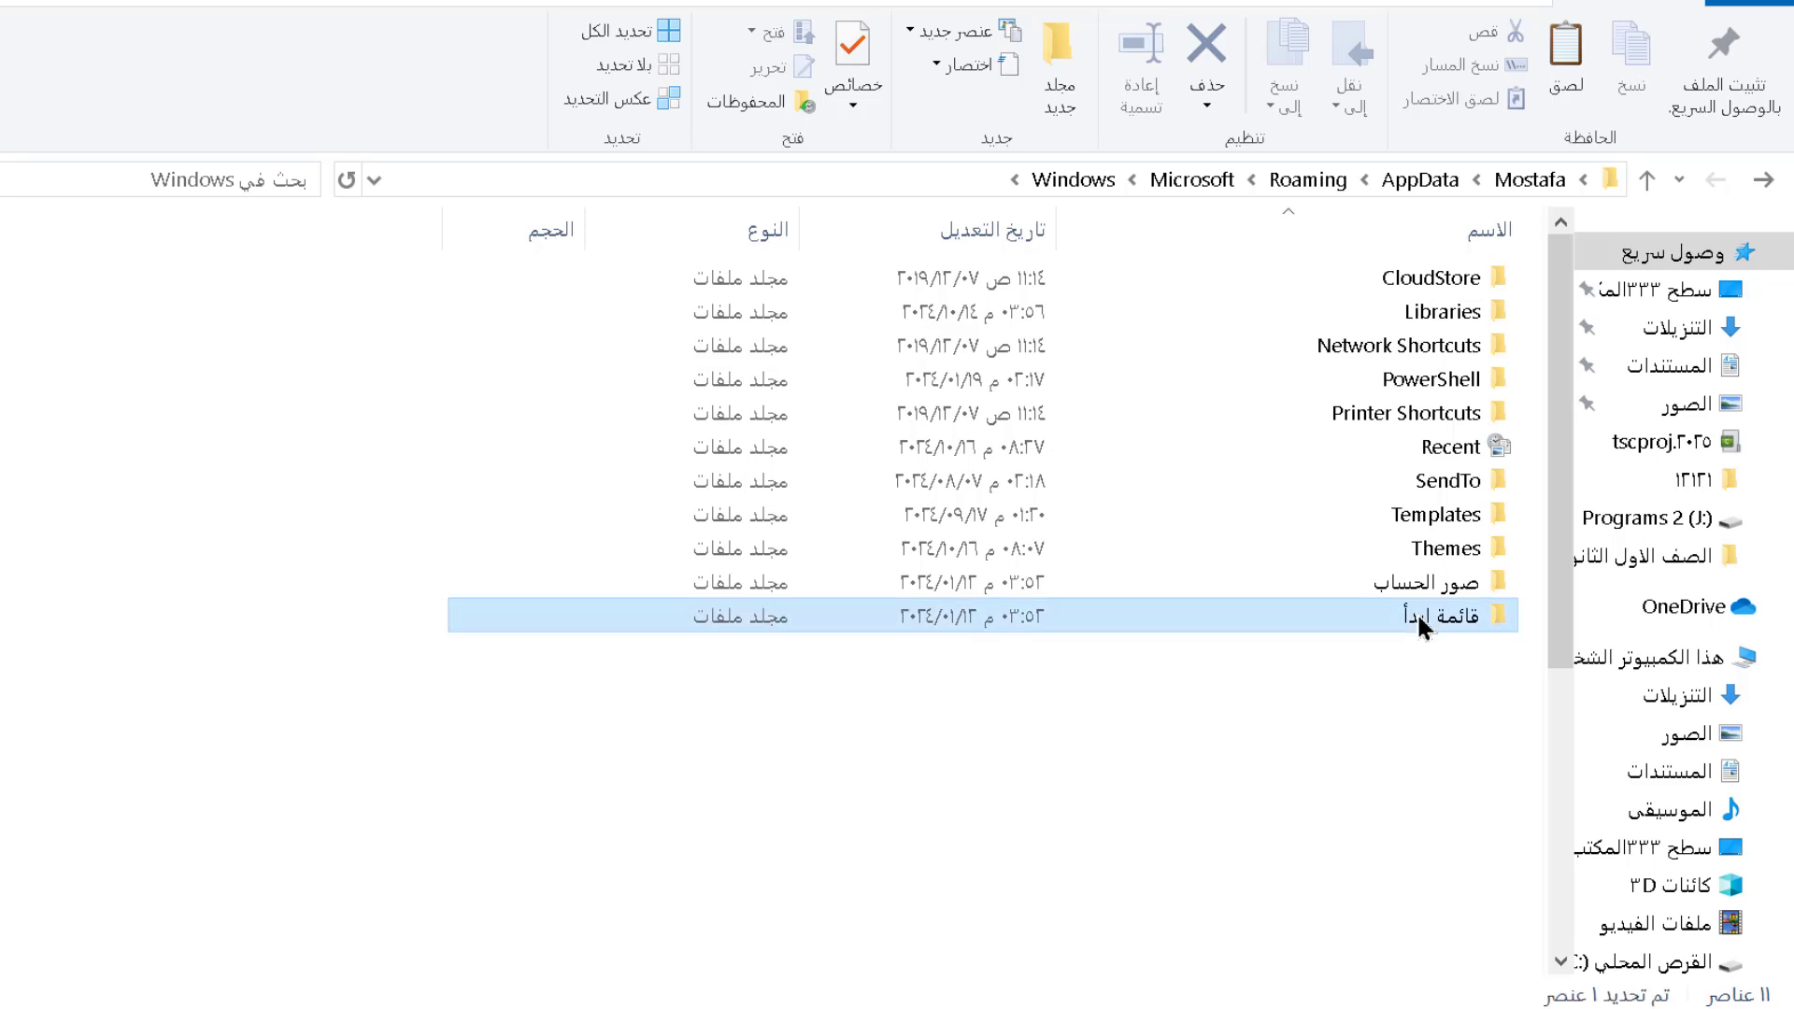
{"action": "double_click", "coordinate": [1419, 616]}
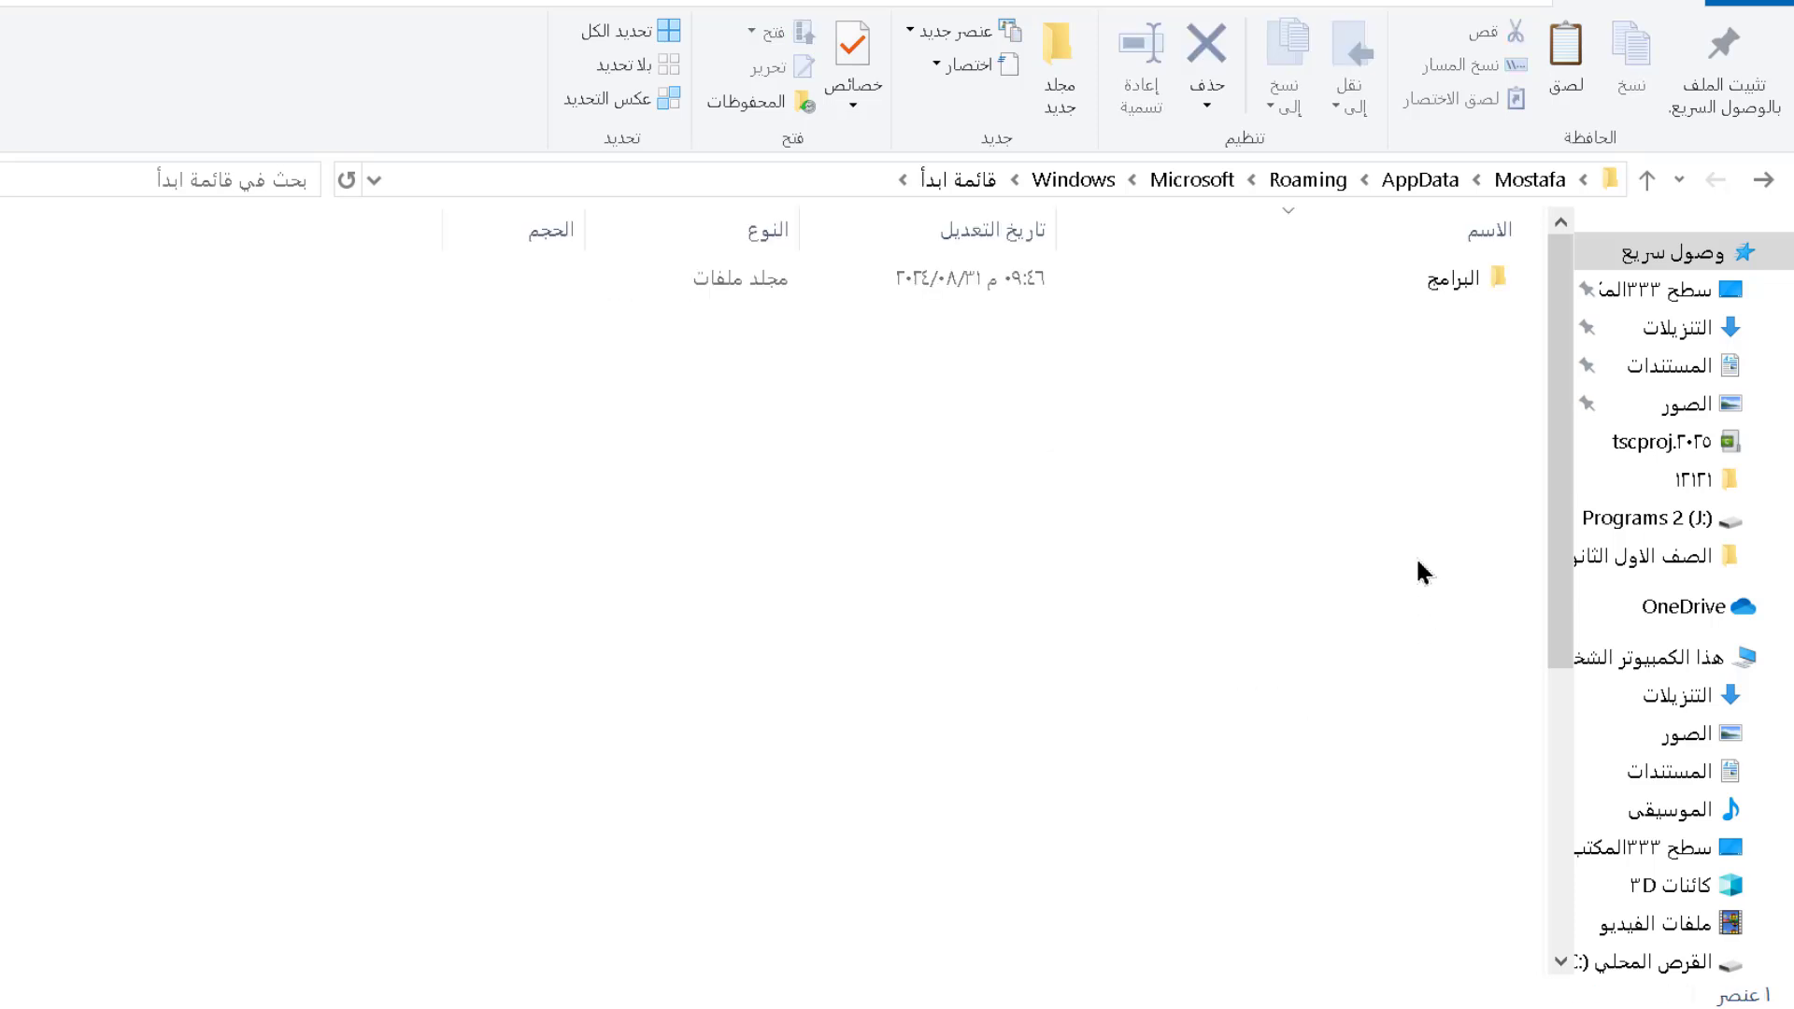
{"action": "left_click", "coordinate": [1453, 280]}
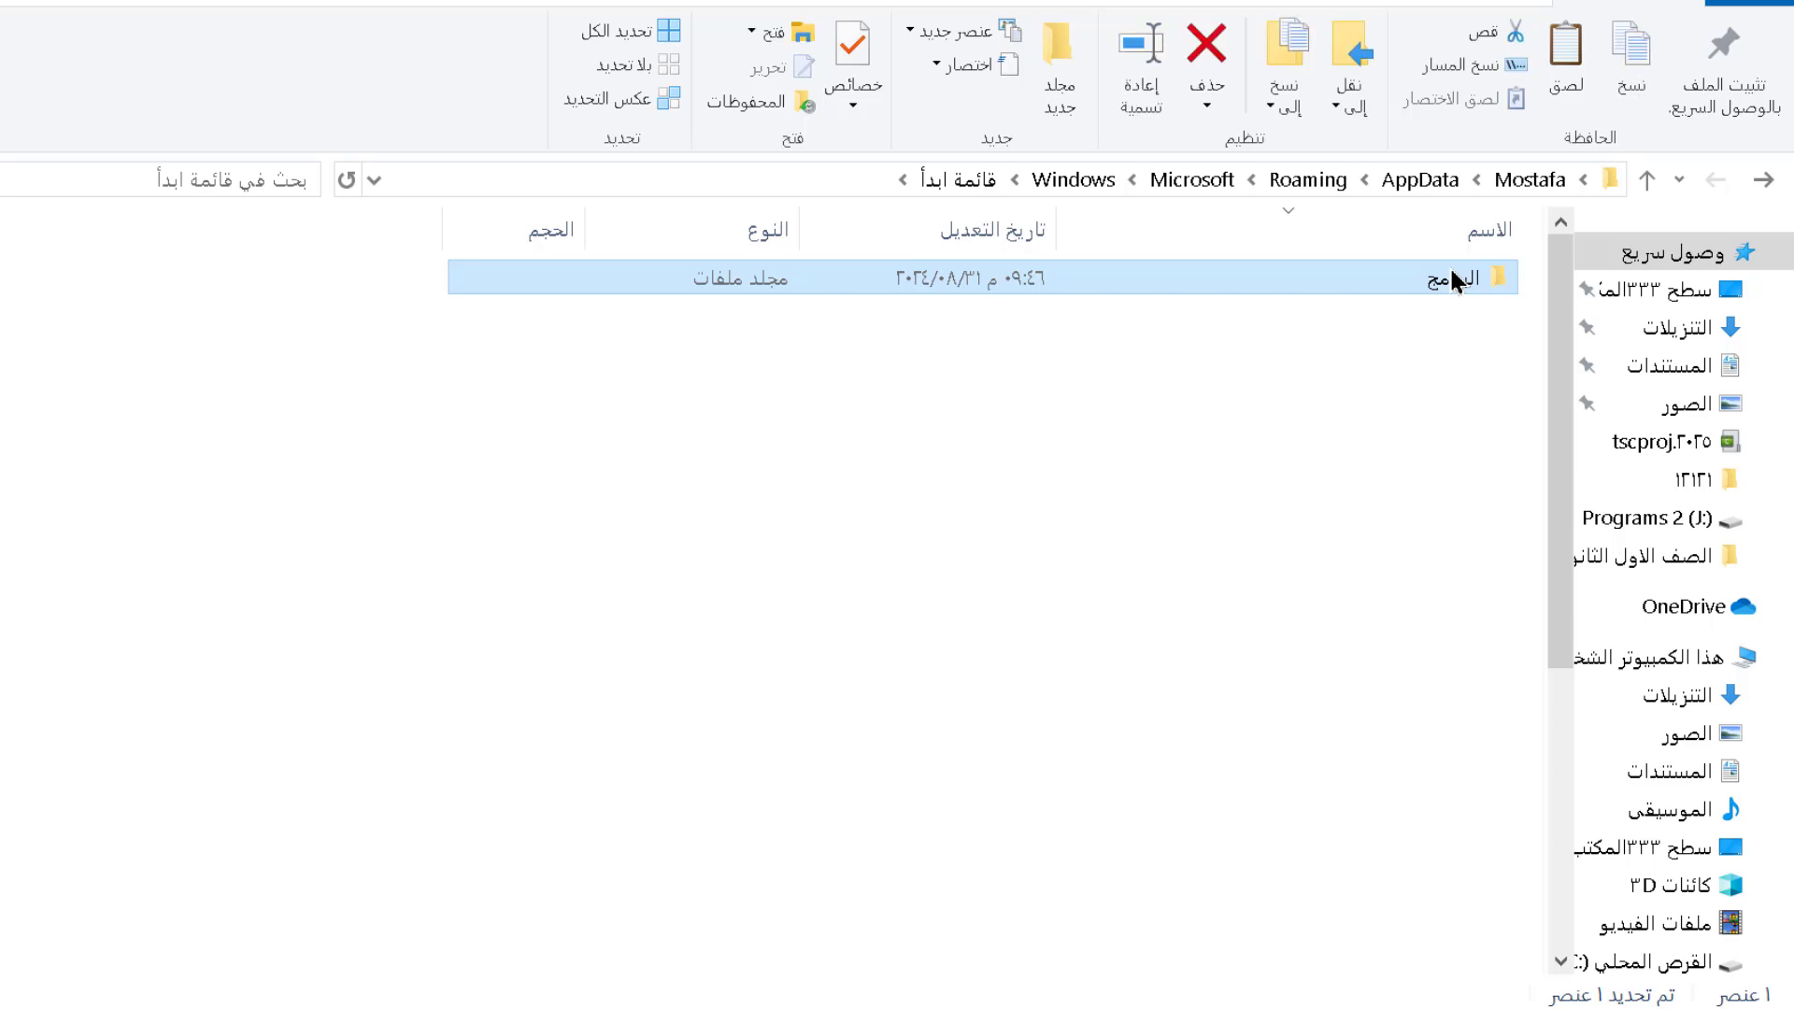
{"action": "double_click", "coordinate": [1453, 279]}
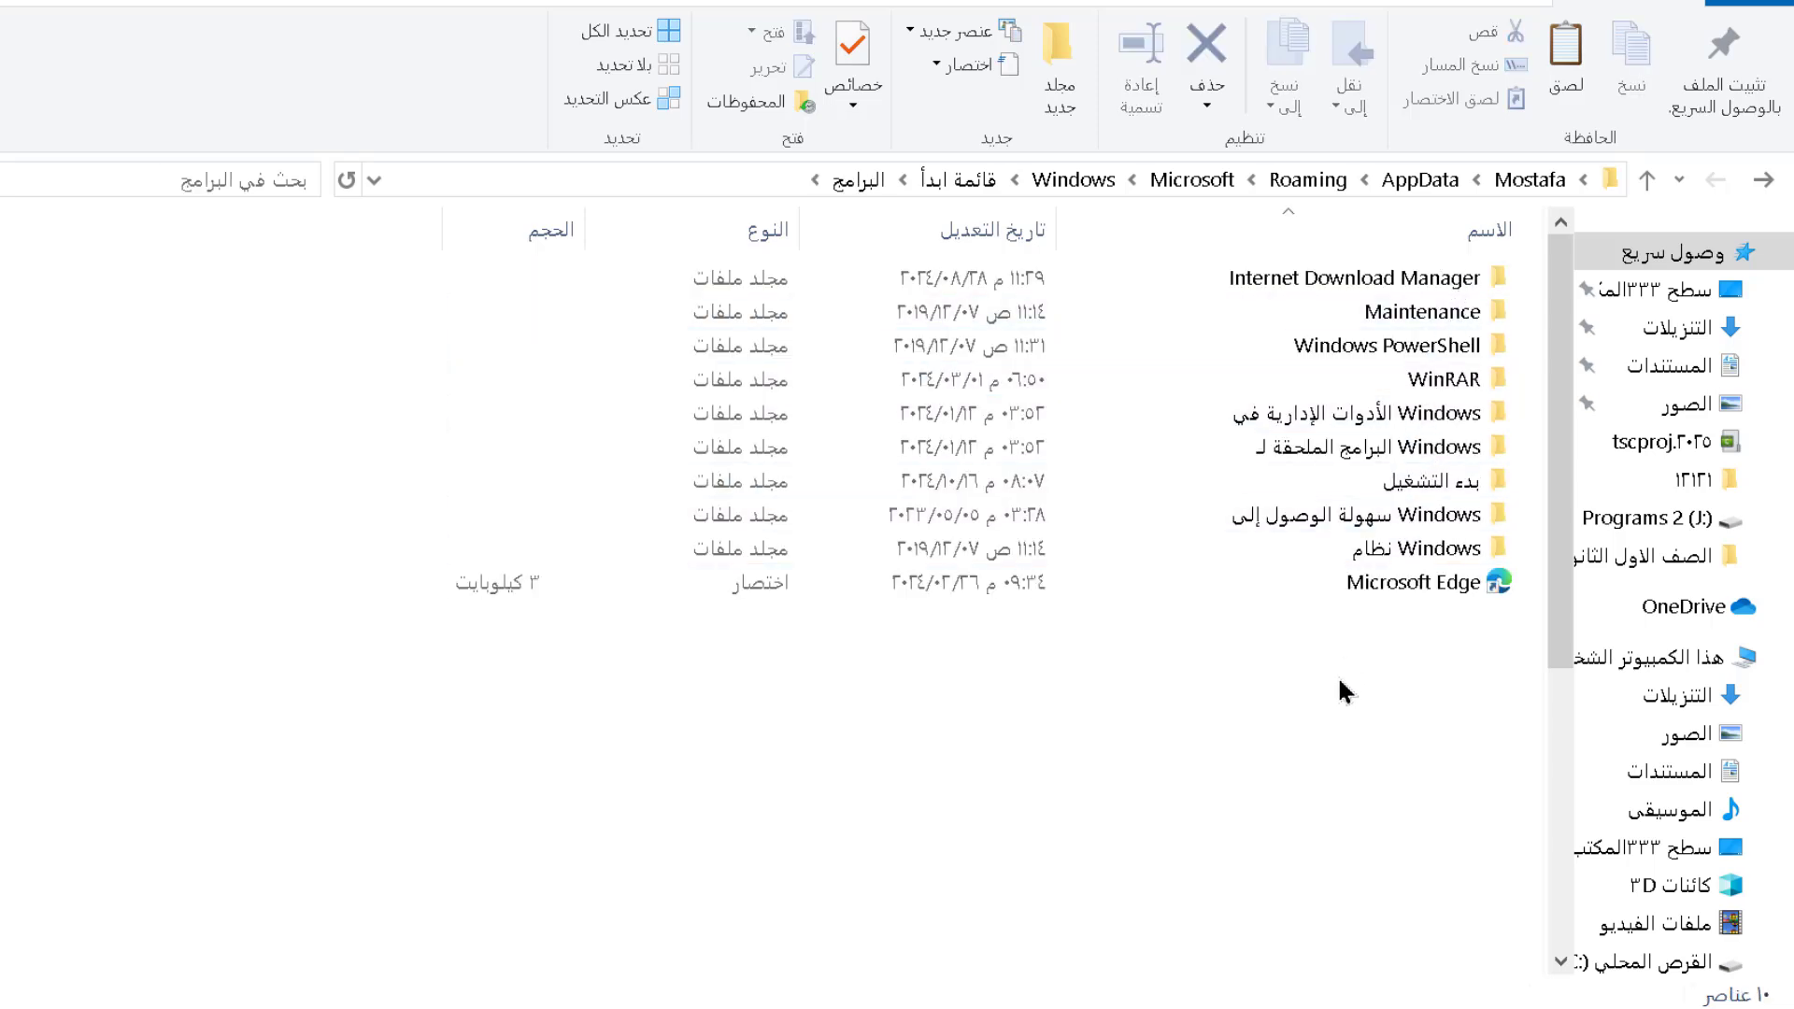
{"action": "left_click", "coordinate": [1419, 486]}
{"action": "double_click", "coordinate": [1419, 486]}
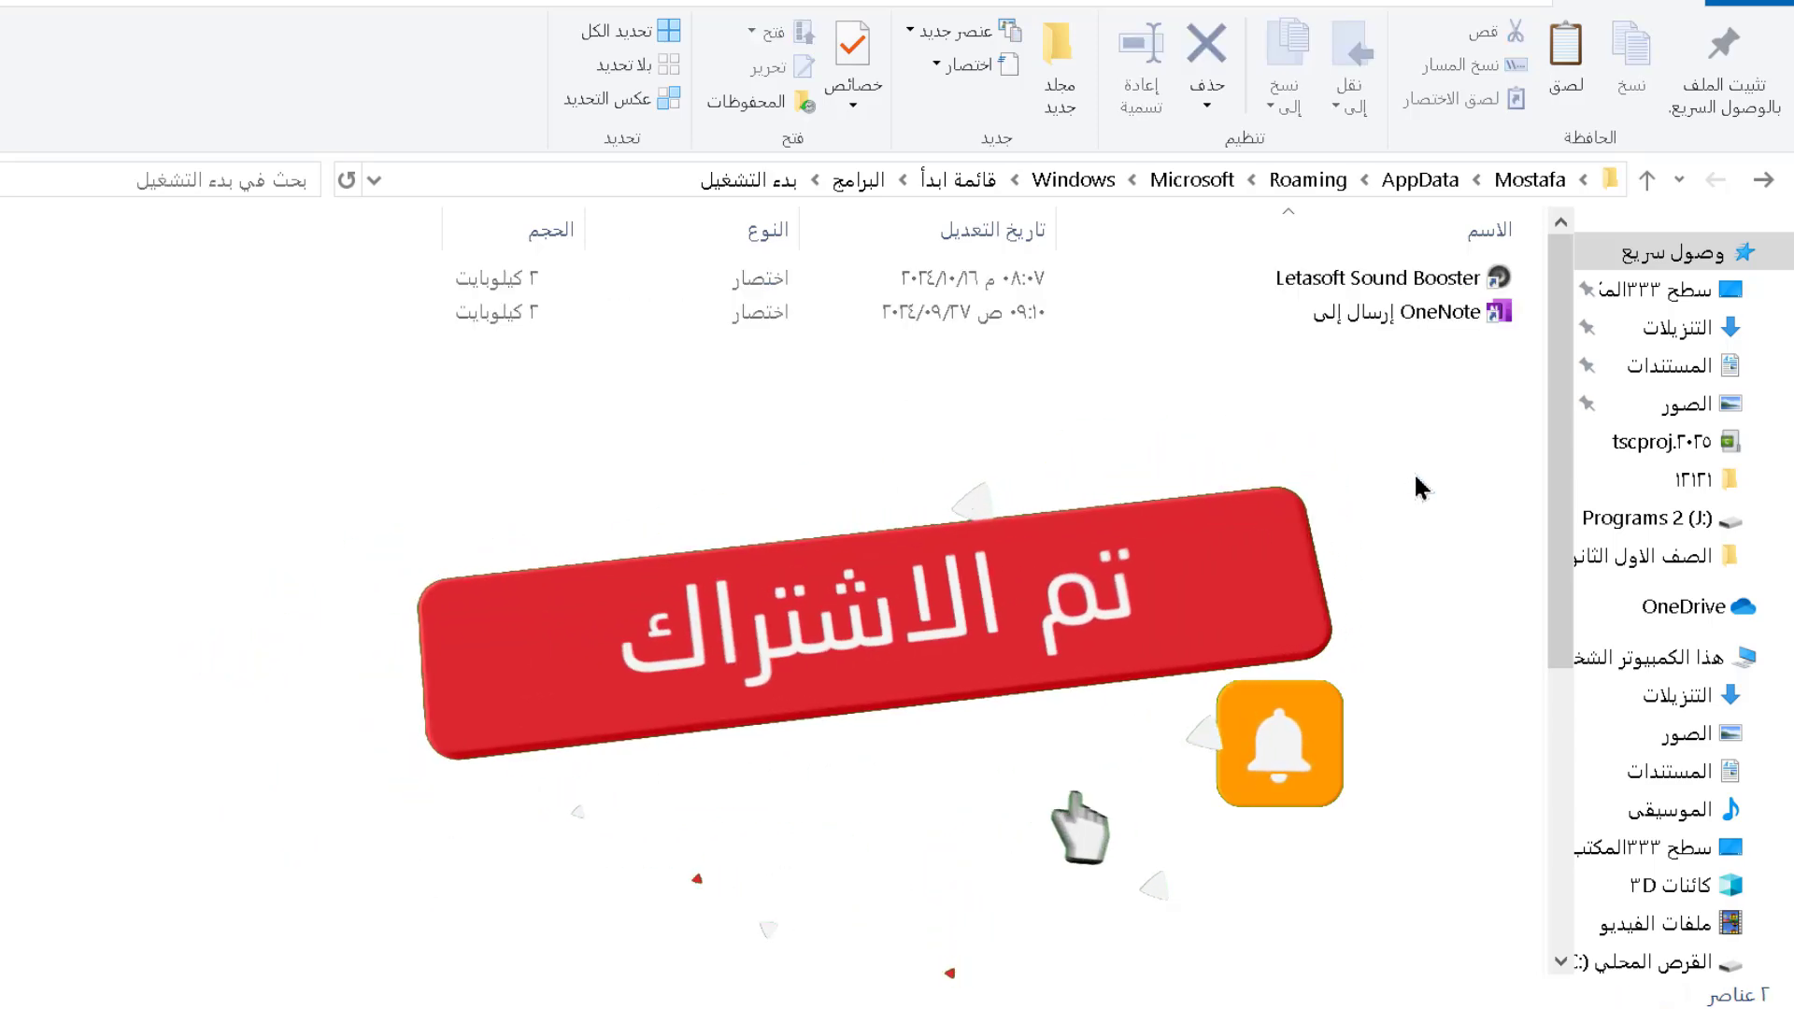
- Copy the clean batch file from the middle of the desktop into the Startup folder (بدء التشغيل), and close the folder window
{"action": "left_click", "coordinate": [187, 13]}
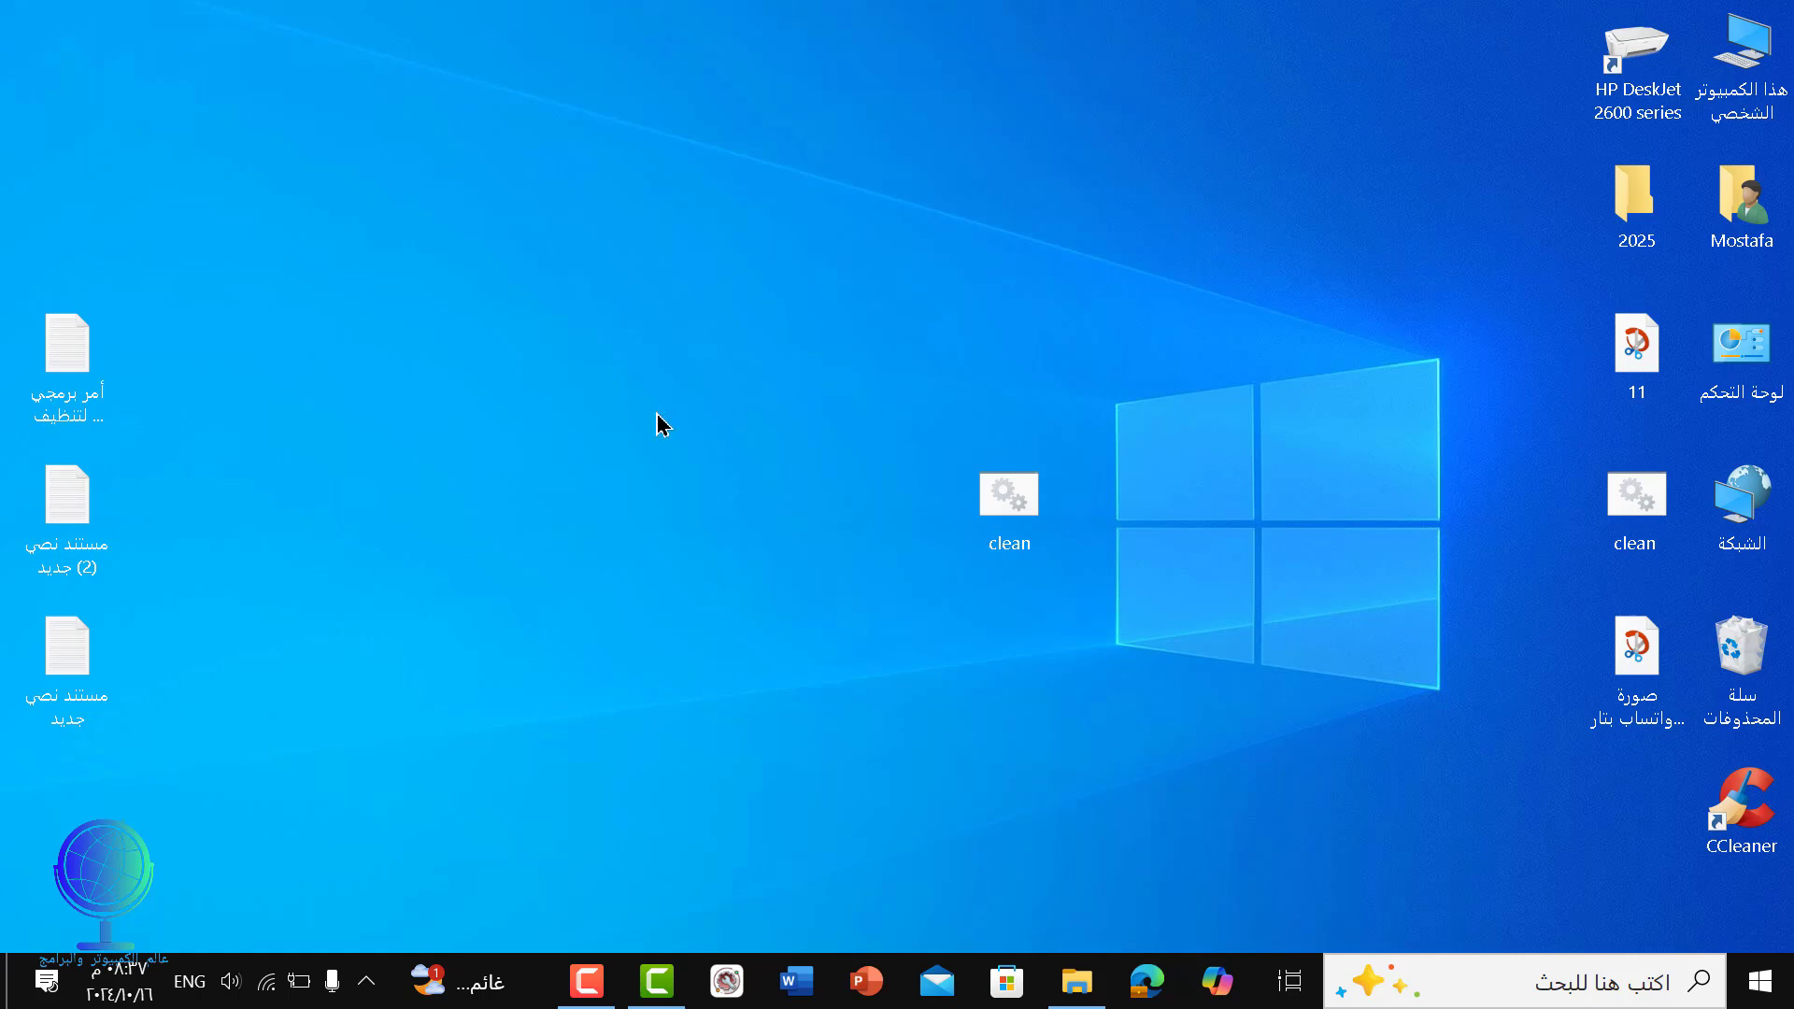
{"action": "right_click", "coordinate": [1024, 521]}
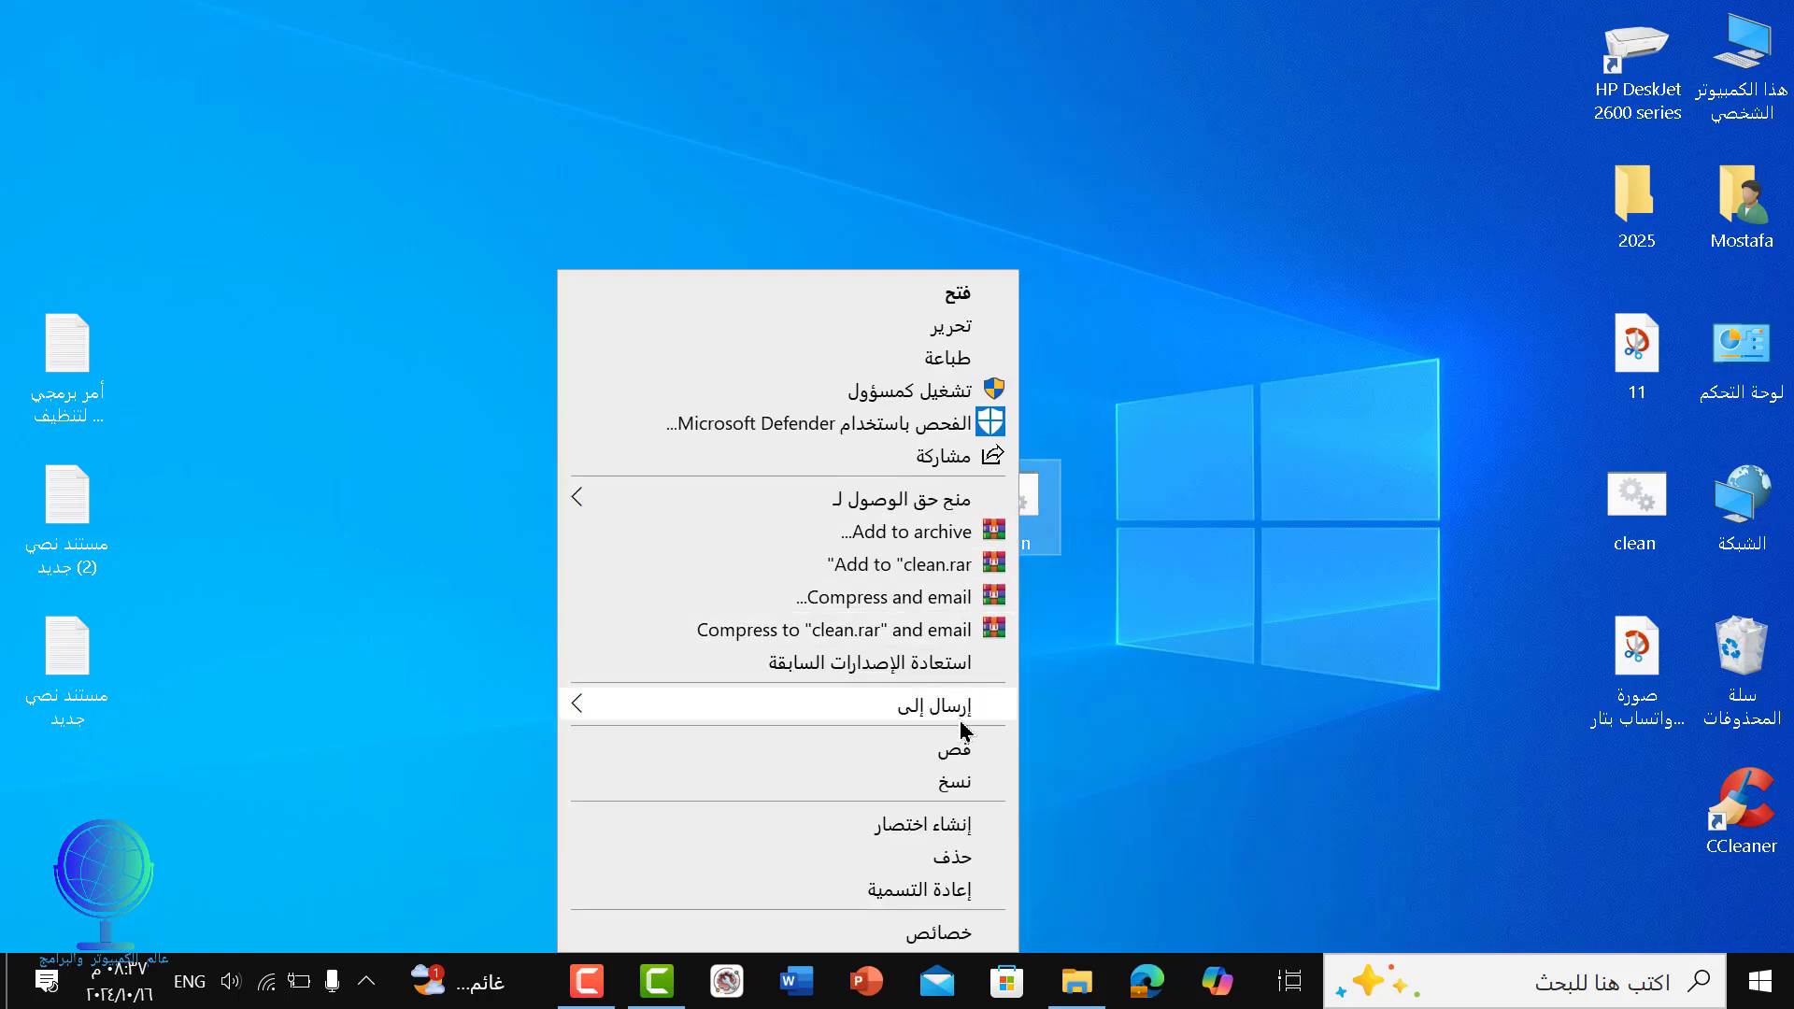
{"action": "left_click", "coordinate": [951, 790]}
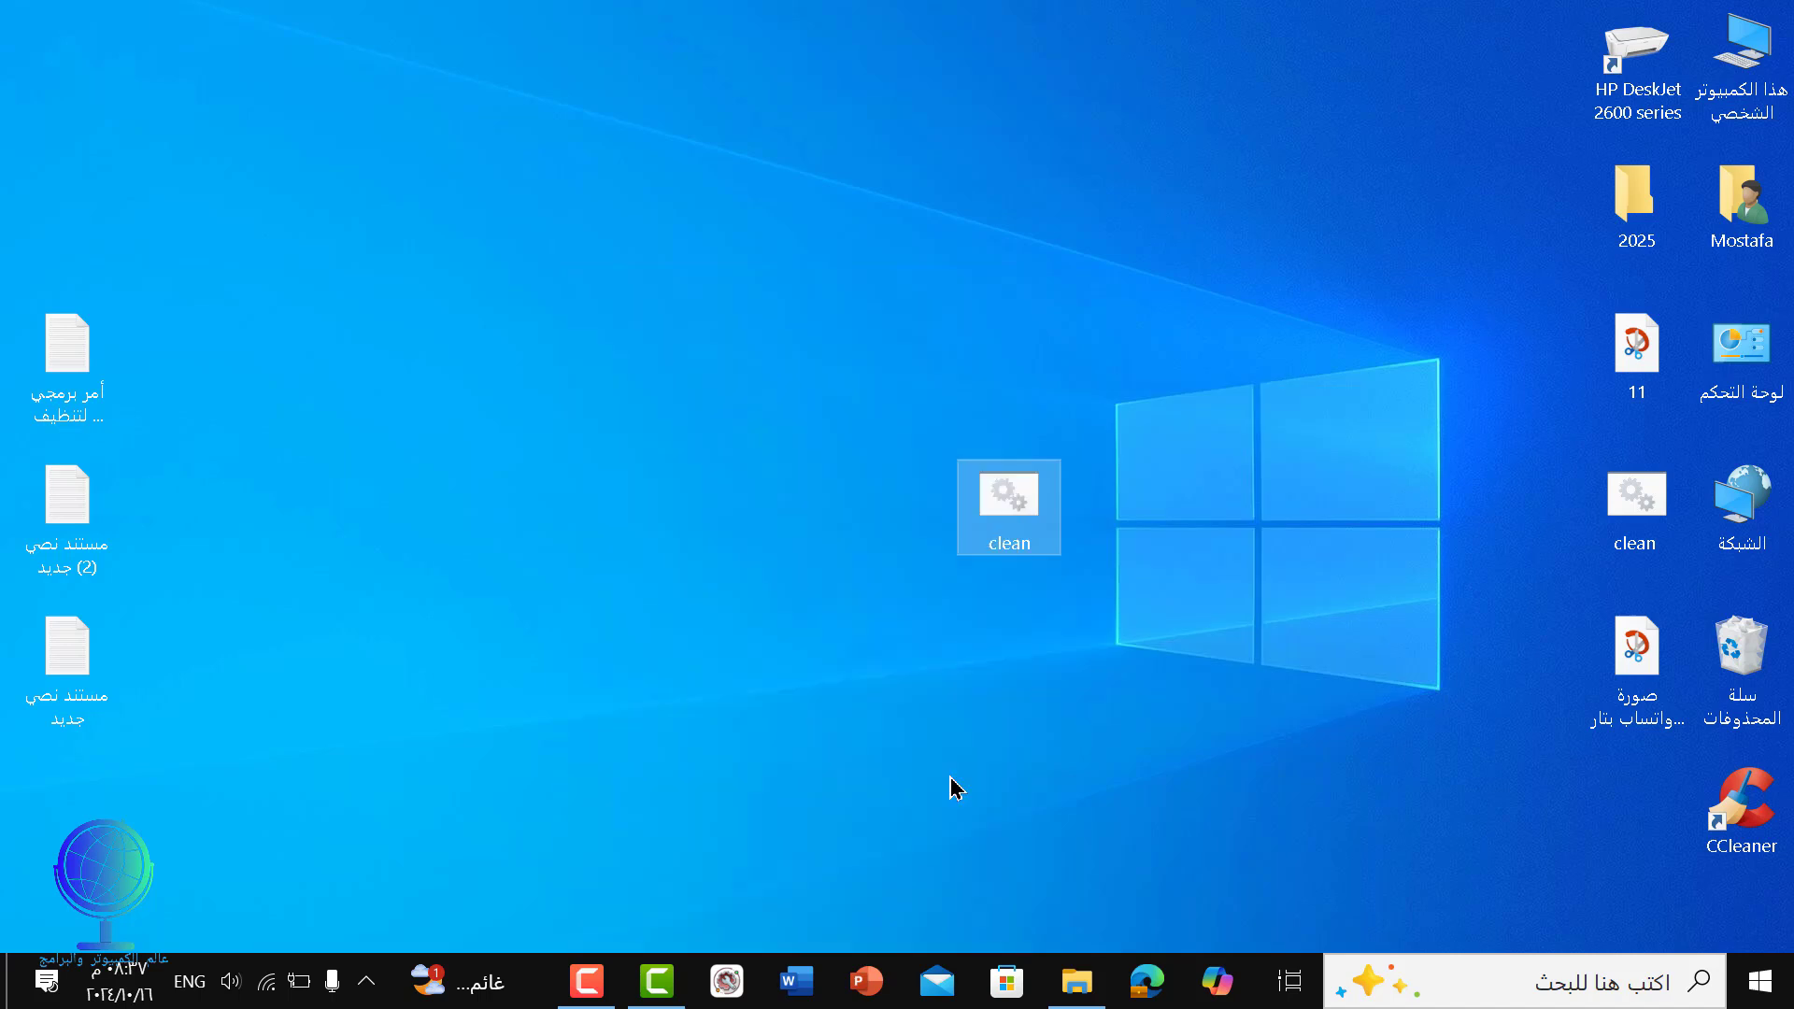
{"action": "left_click", "coordinate": [1101, 977]}
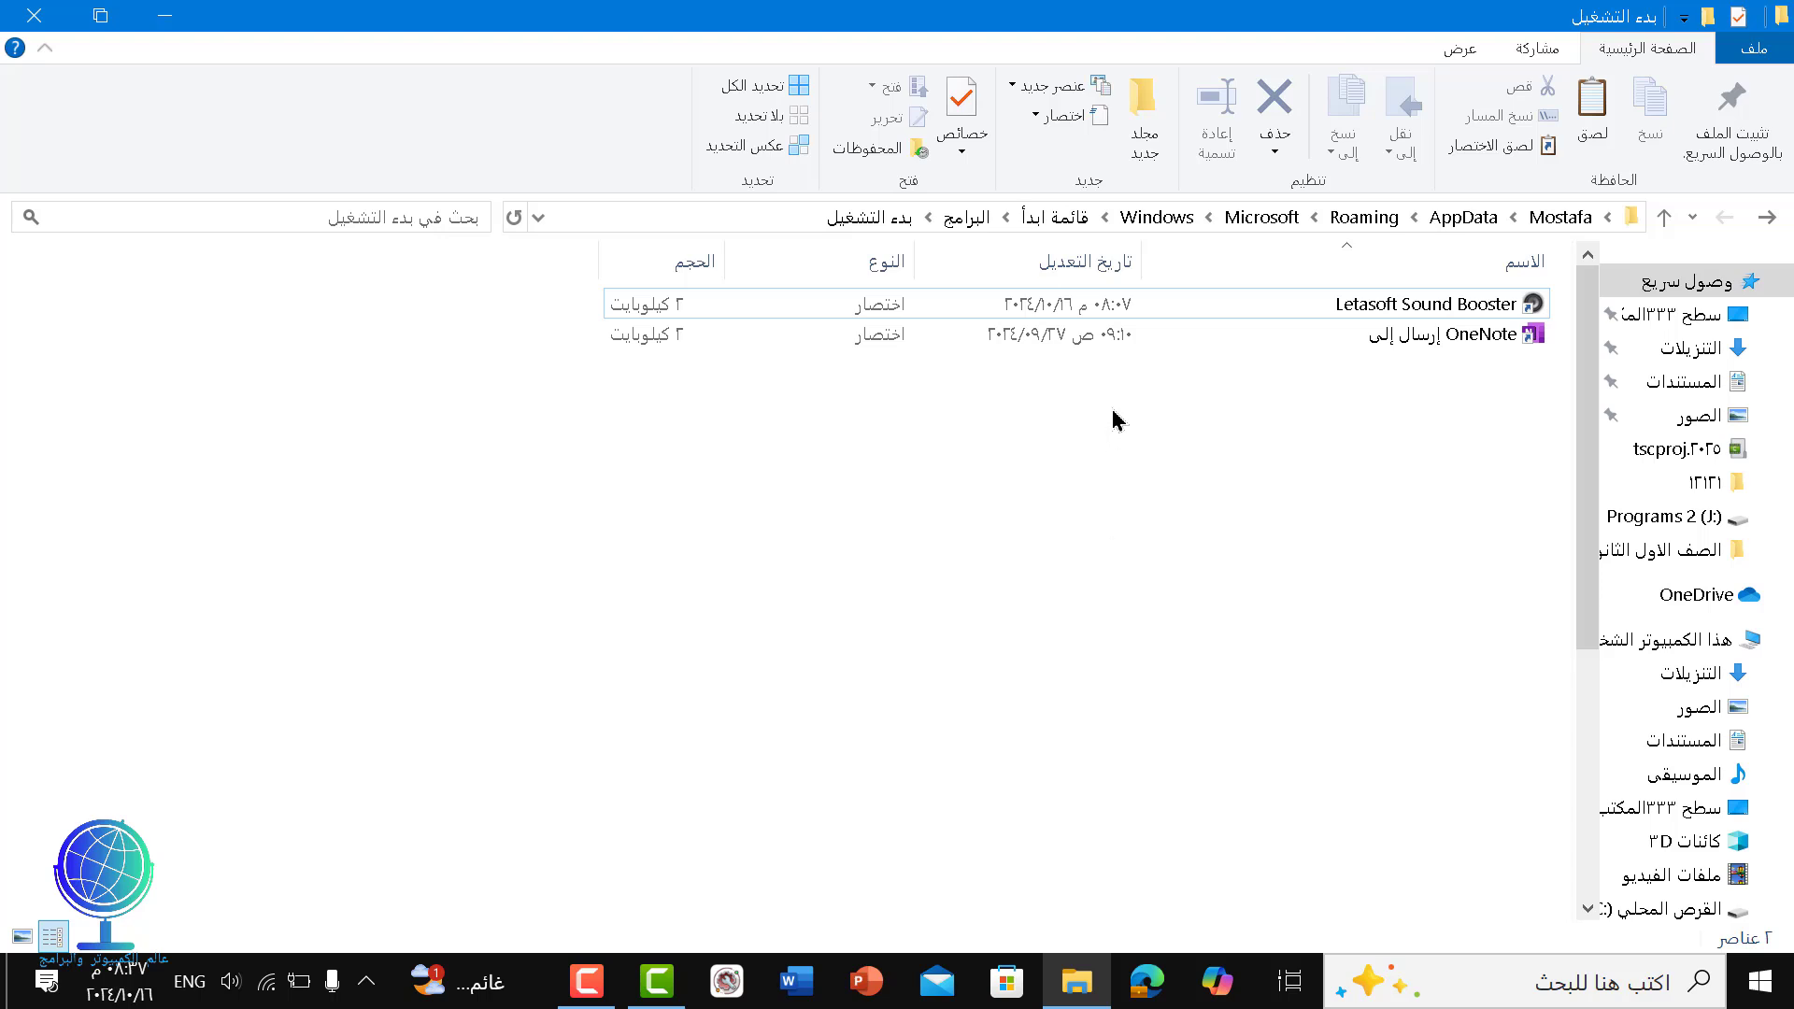
{"action": "right_click", "coordinate": [1113, 417]}
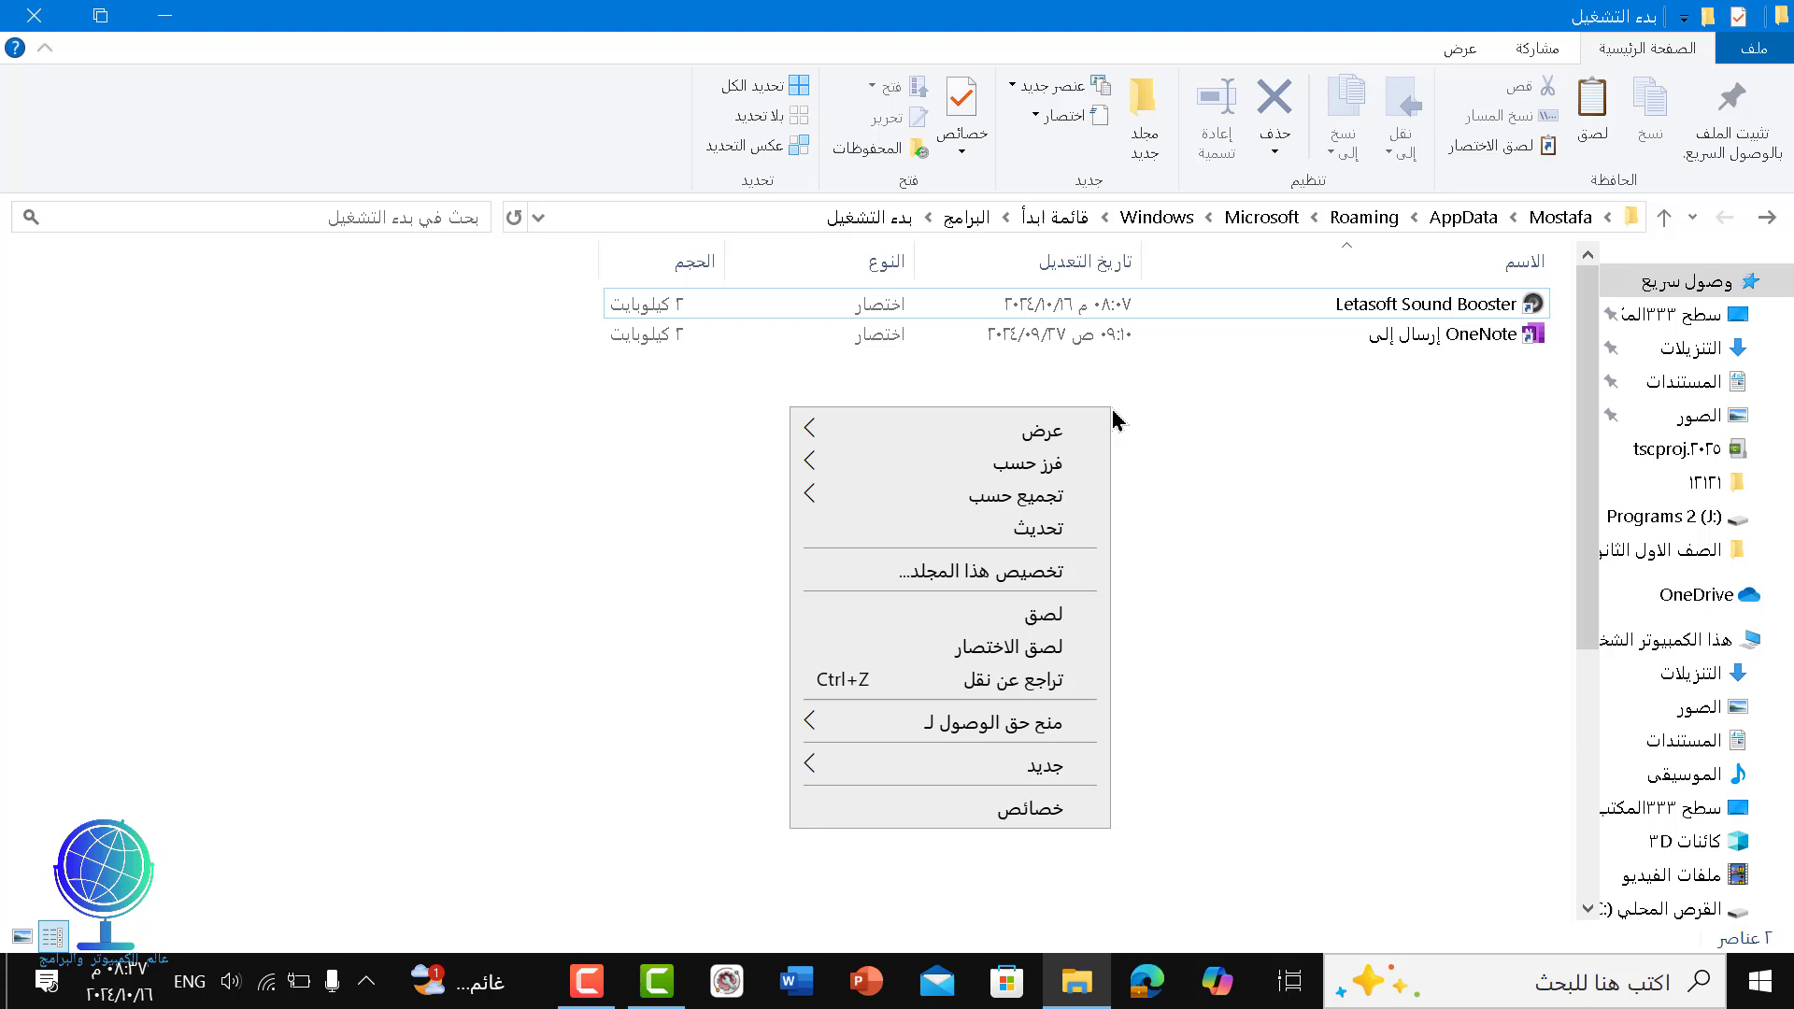
{"action": "left_click", "coordinate": [1040, 617]}
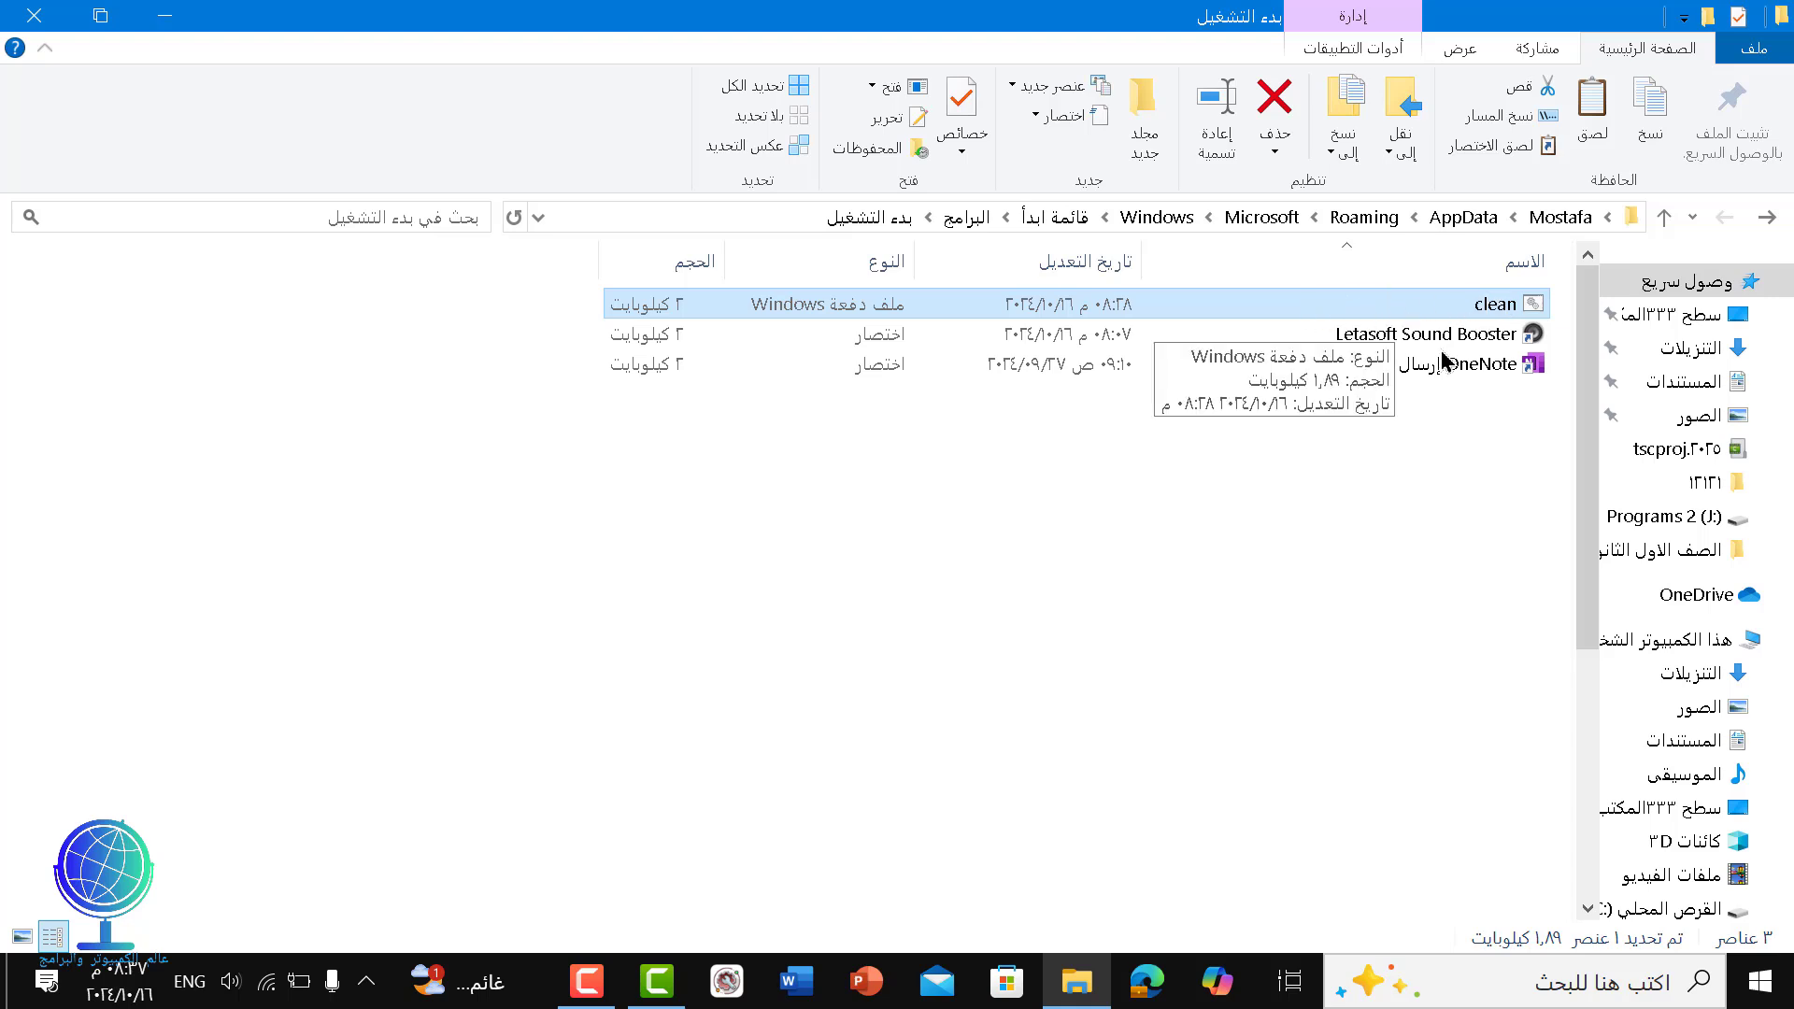
{"action": "left_click", "coordinate": [1258, 553]}
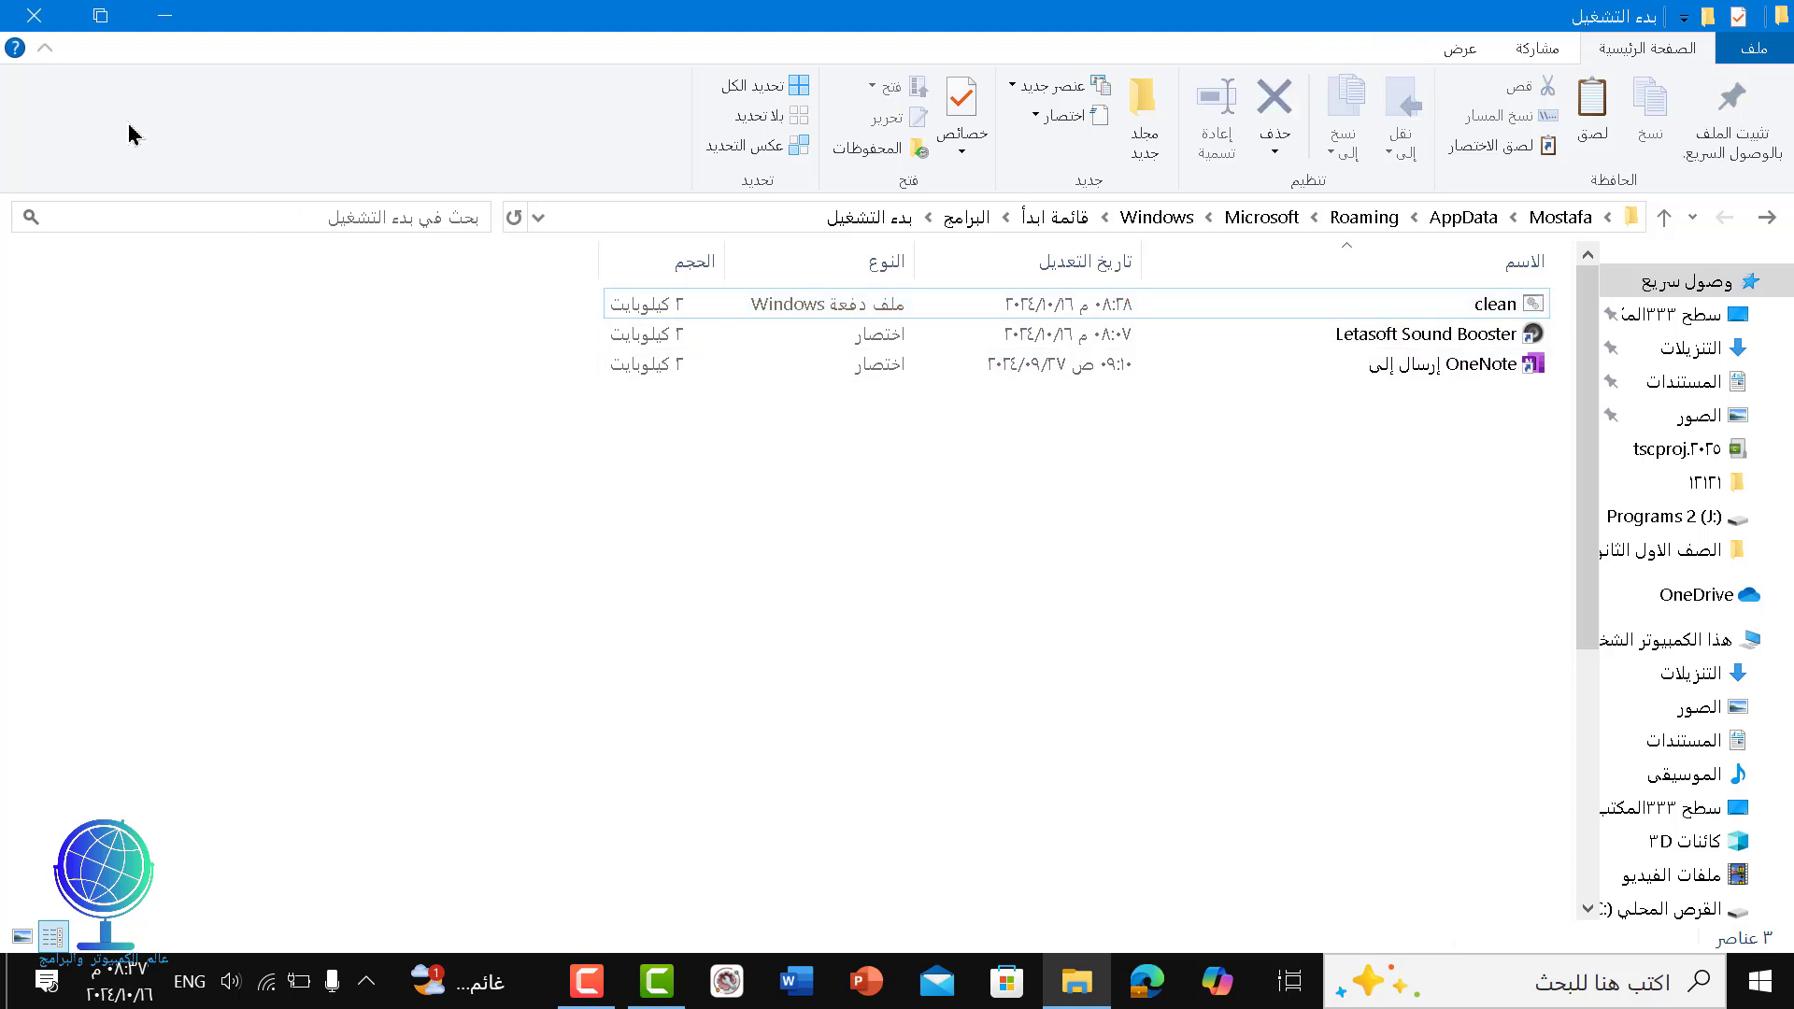
{"action": "left_click", "coordinate": [28, 19]}
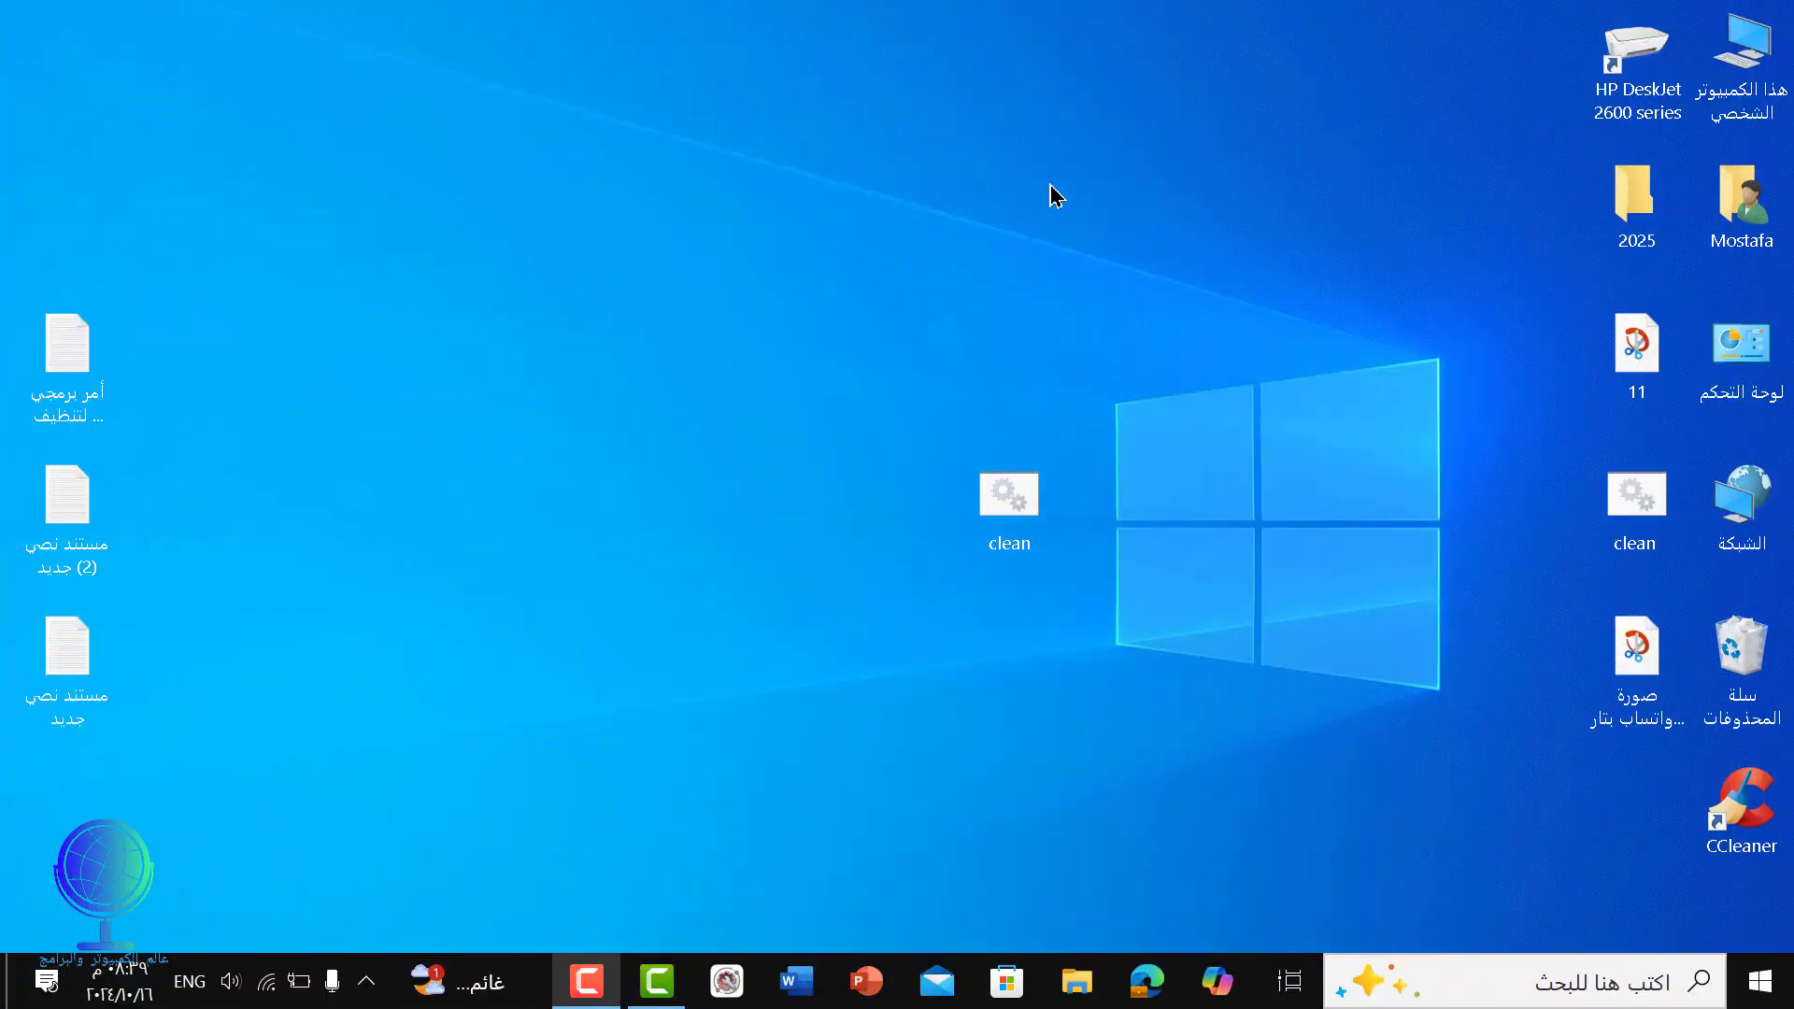
- Open Task Manager and check the clean entry in its list of startup programs
{"action": "right_click", "coordinate": [532, 984]}
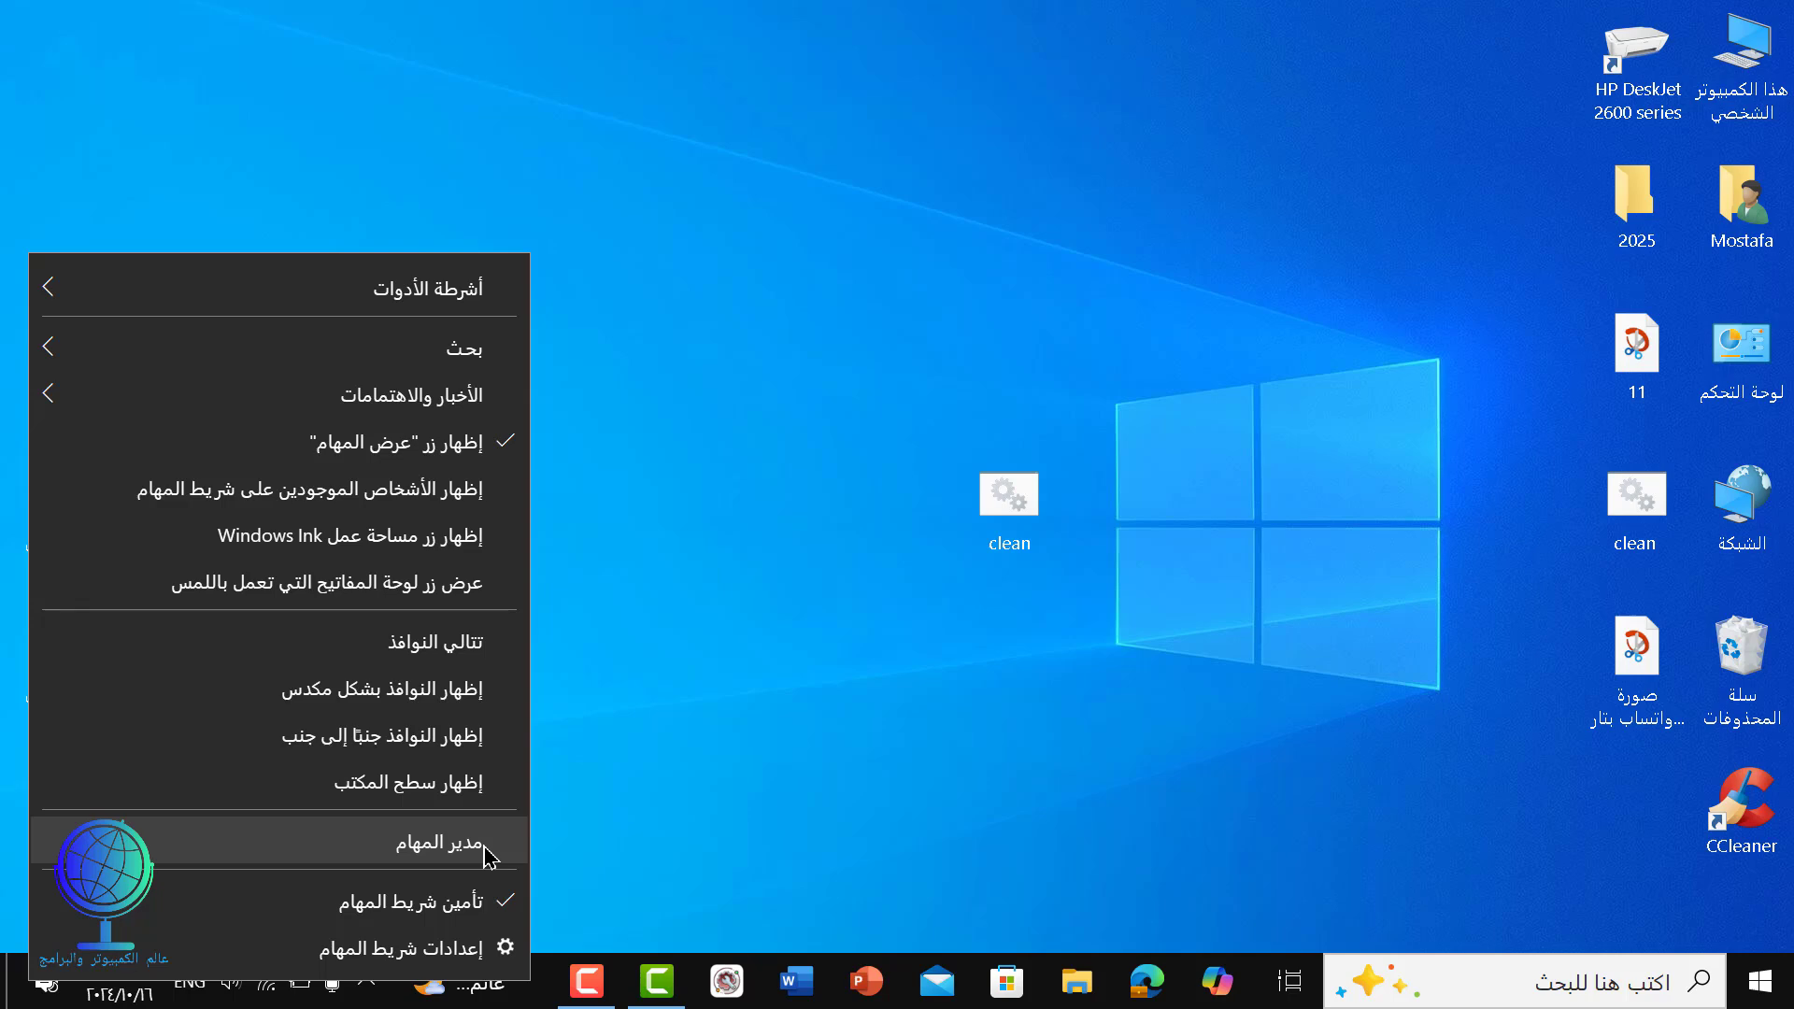
{"action": "left_click", "coordinate": [488, 846]}
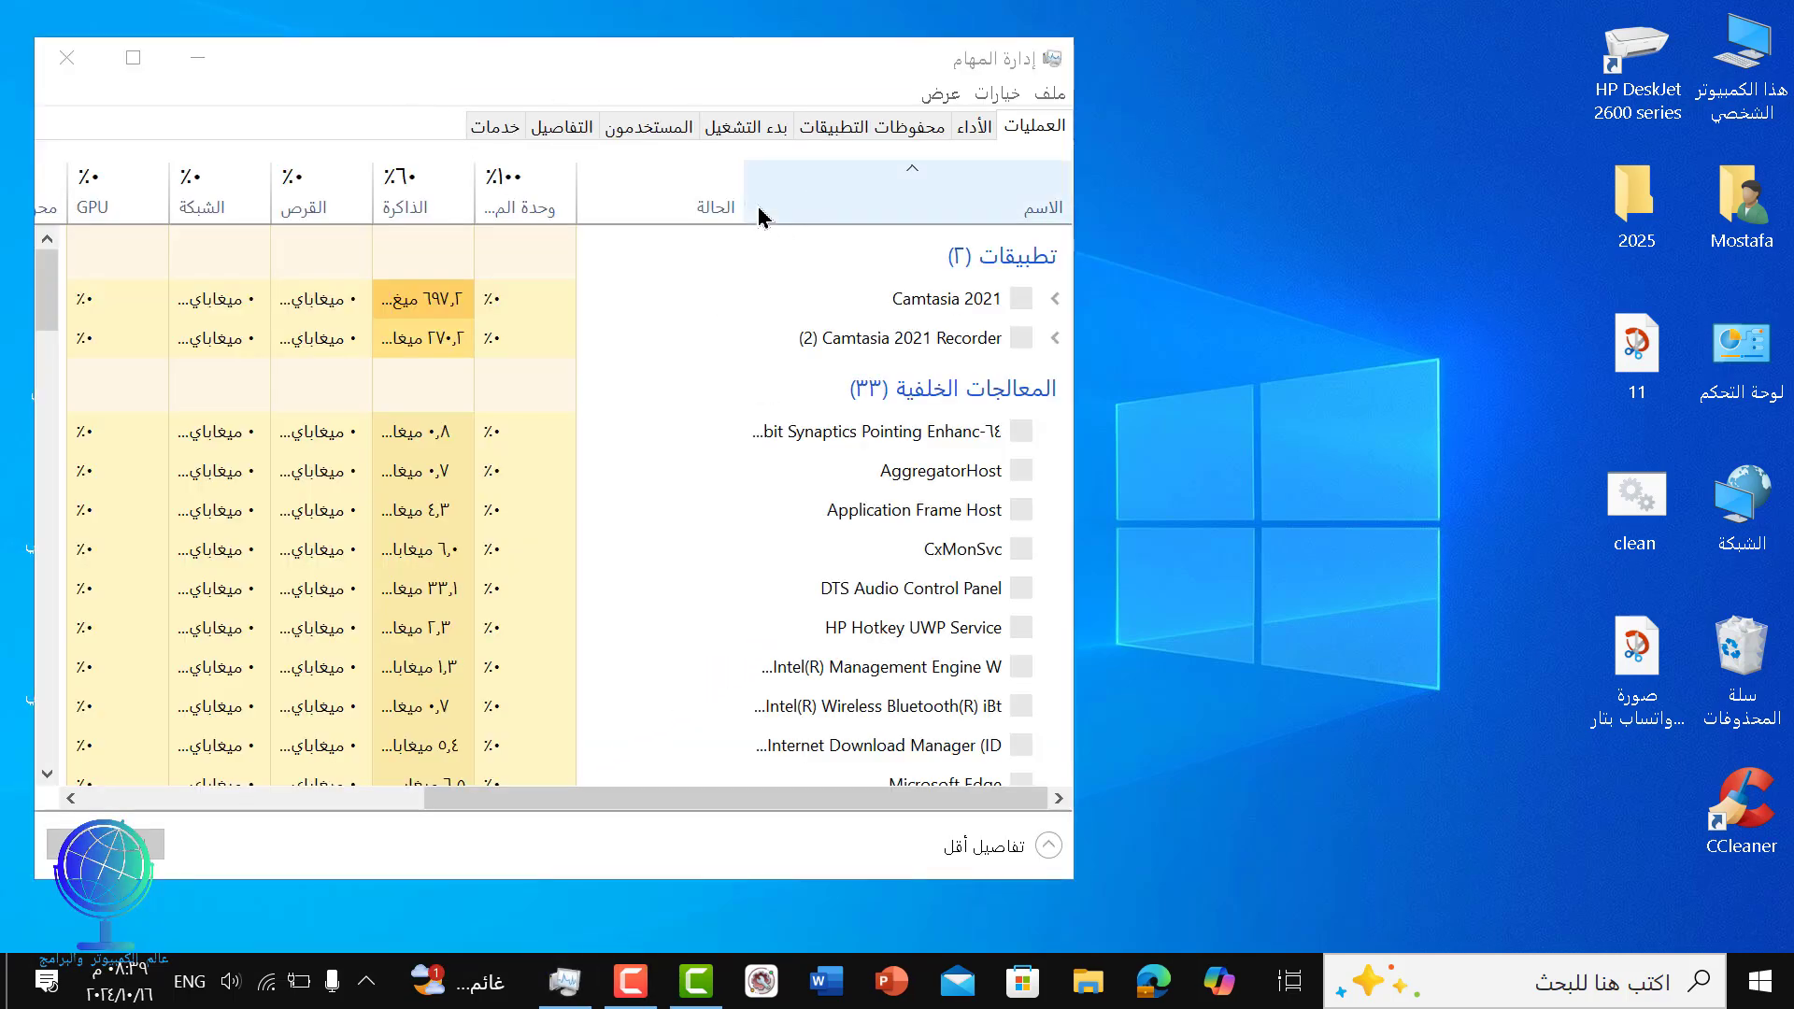
{"action": "left_click", "coordinate": [753, 131]}
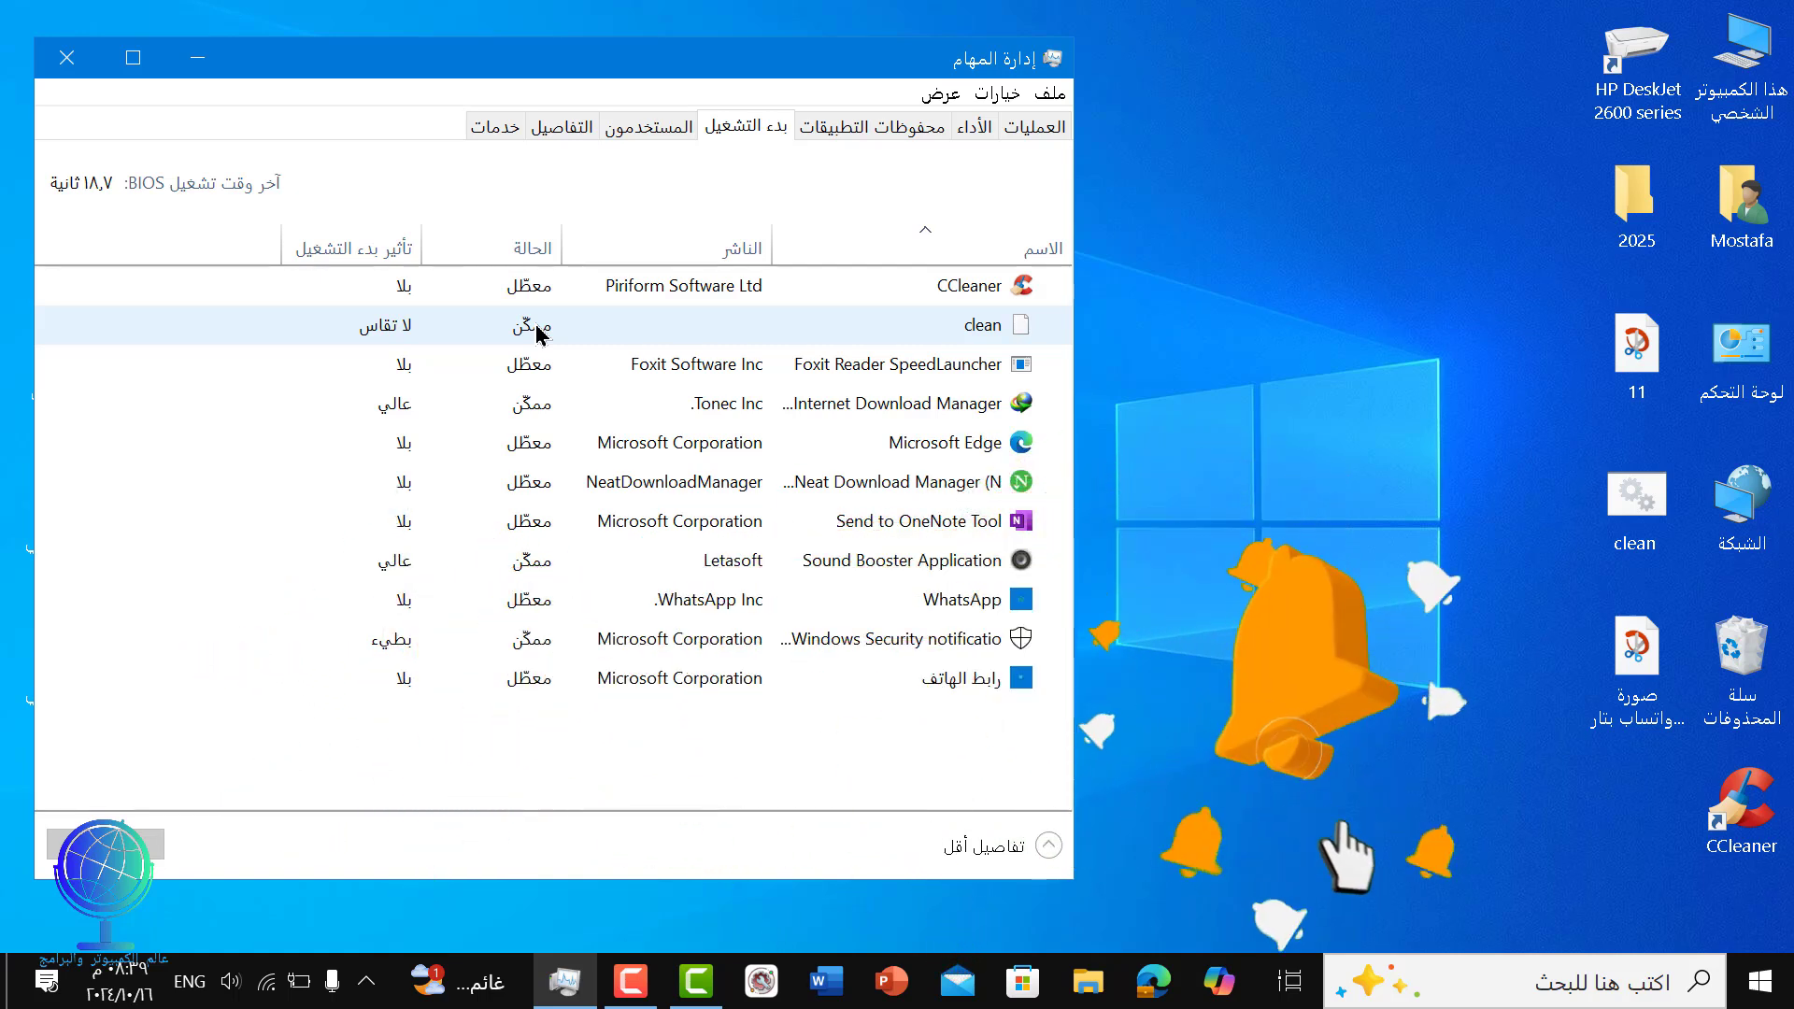
- Disable the clean startup entry, re-enable it, and close Task Manager
{"action": "left_click", "coordinate": [540, 334]}
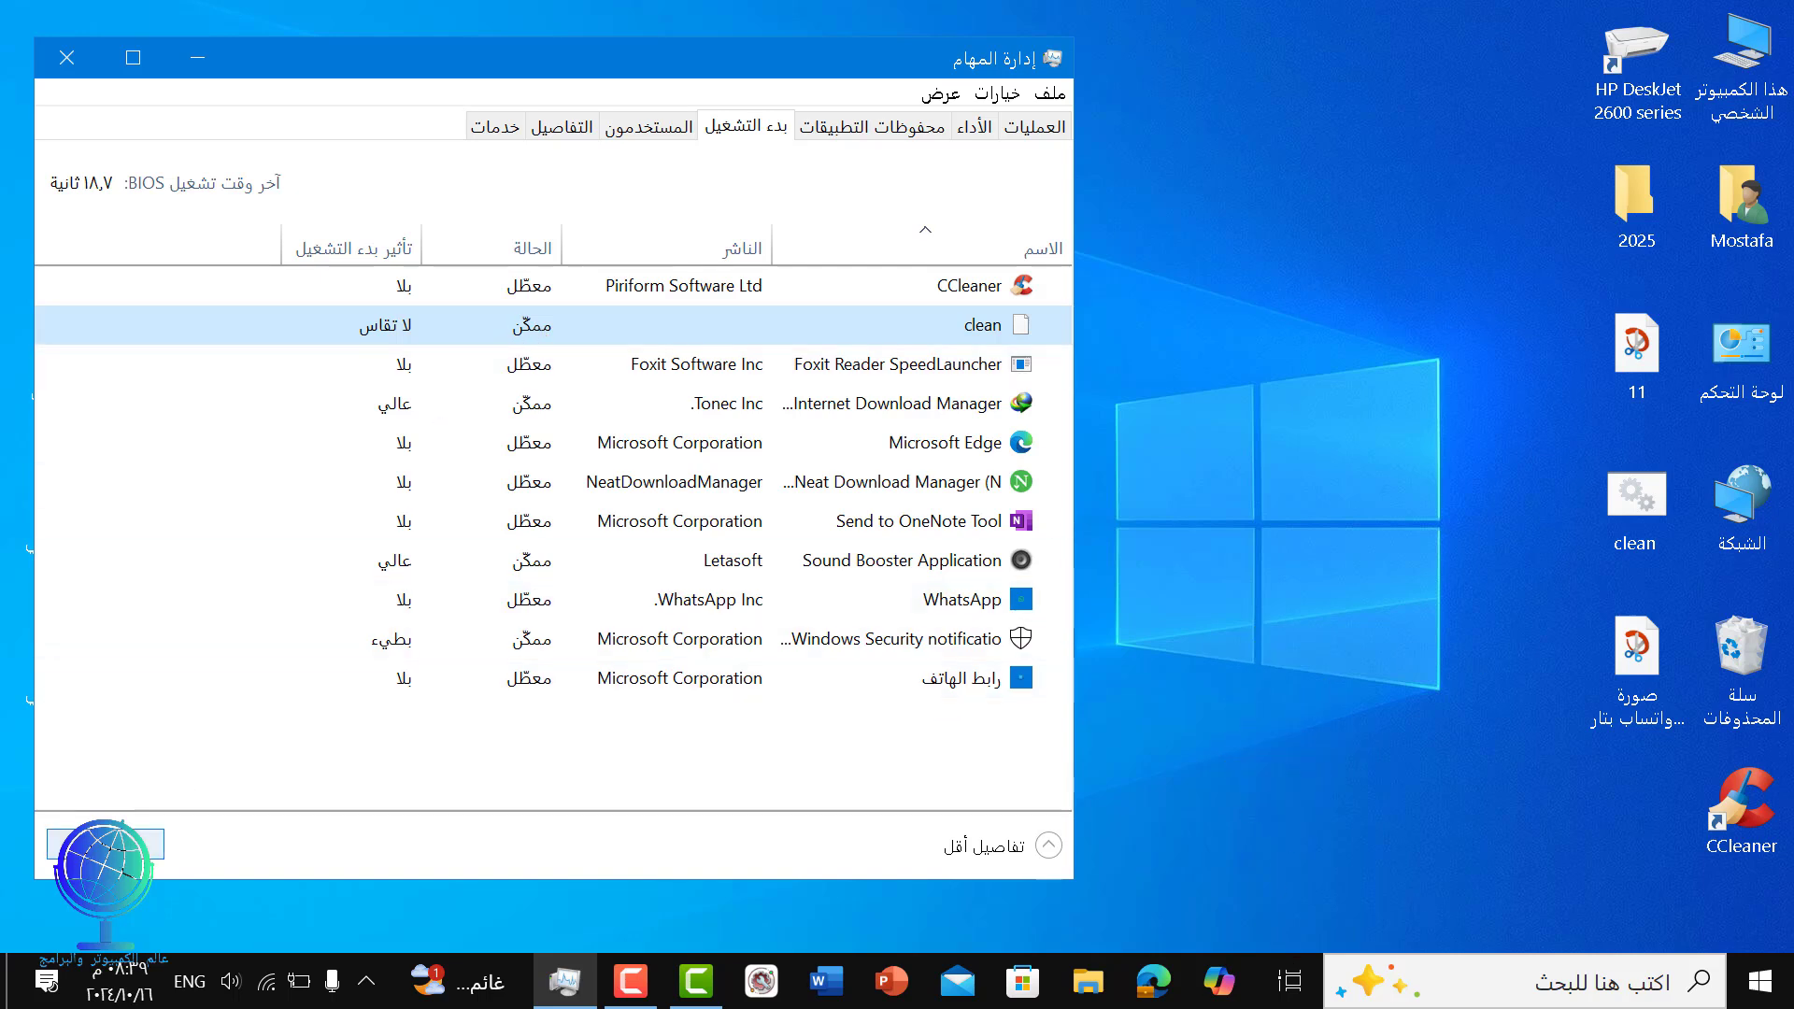
{"action": "left_click", "coordinate": [105, 844]}
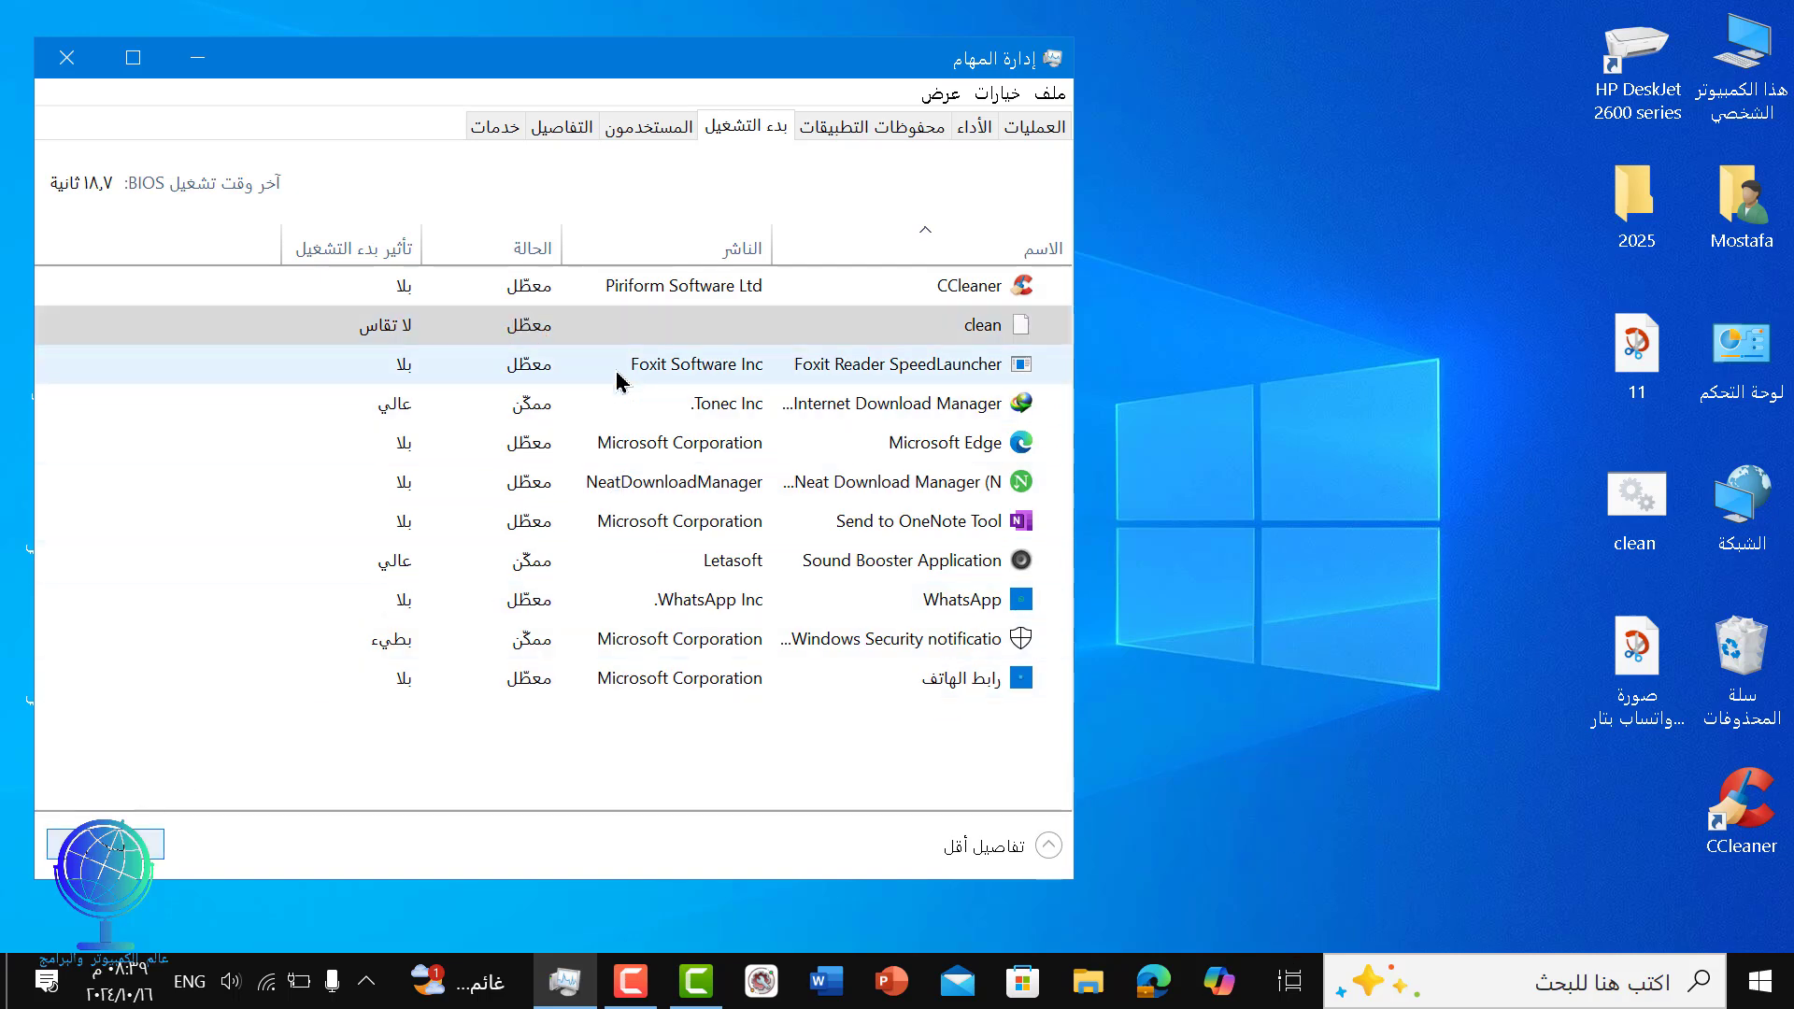
{"action": "left_click", "coordinate": [606, 334]}
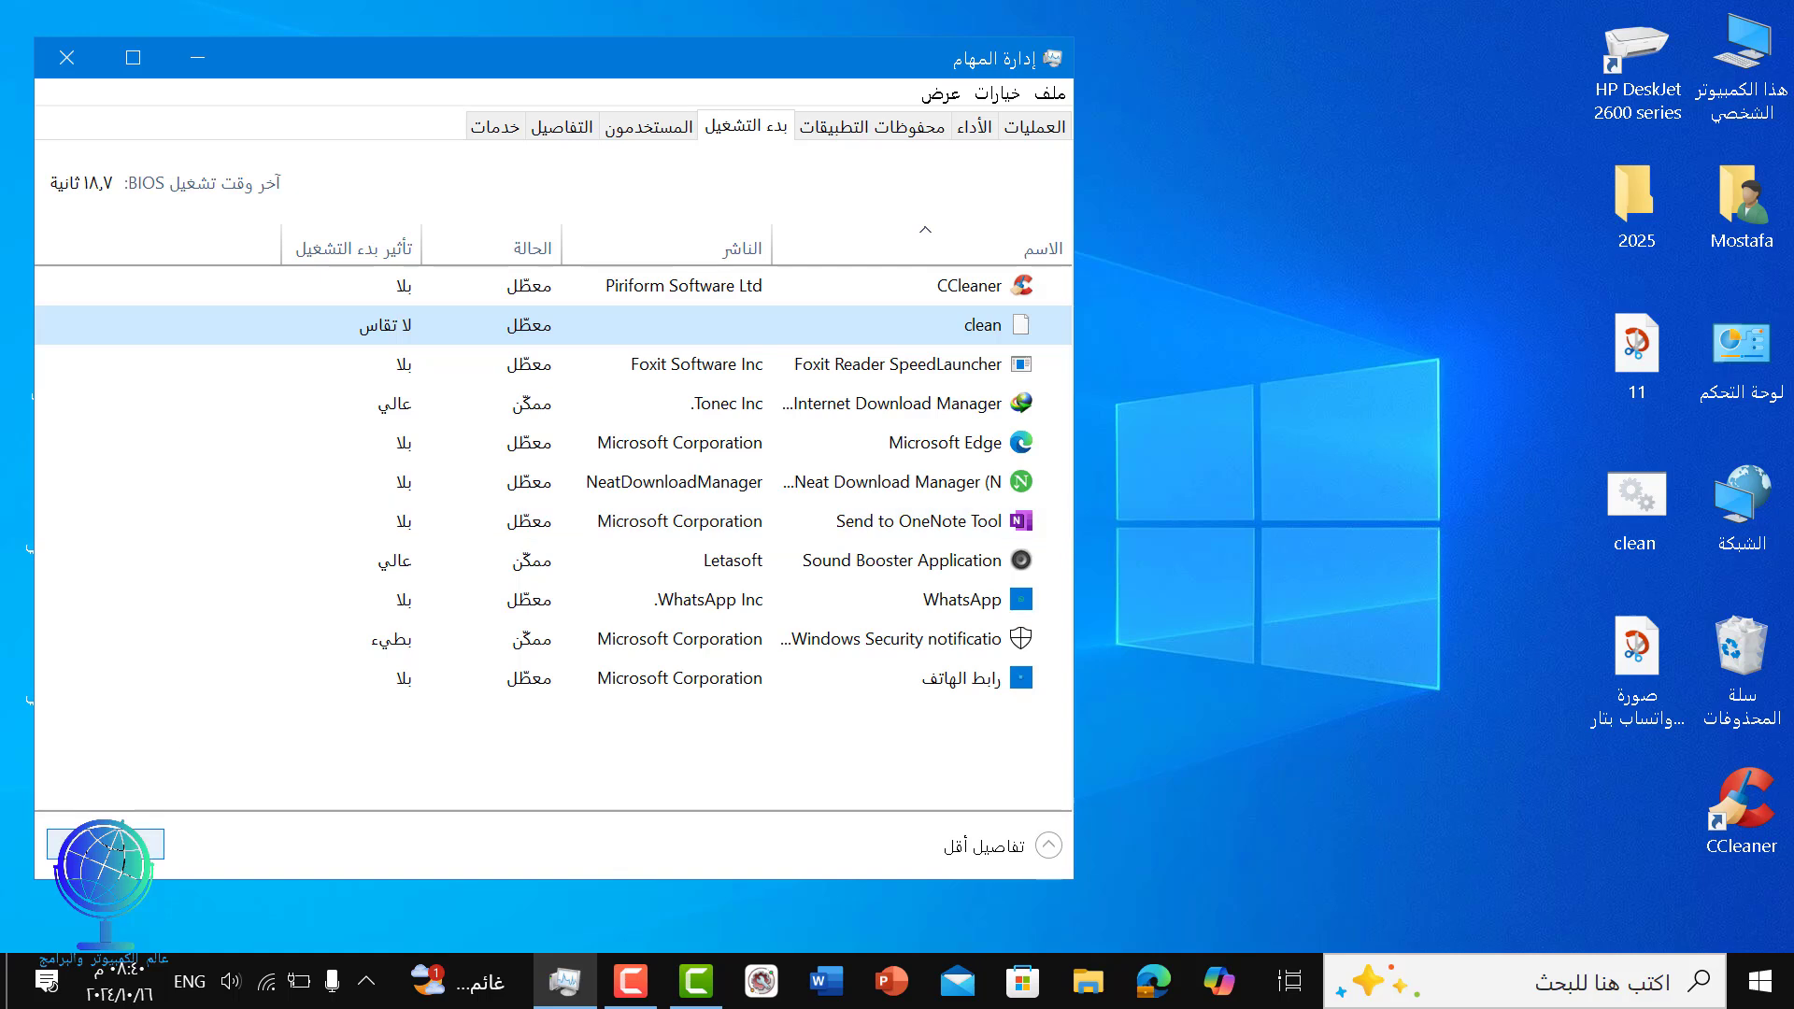
{"action": "left_click", "coordinate": [147, 844]}
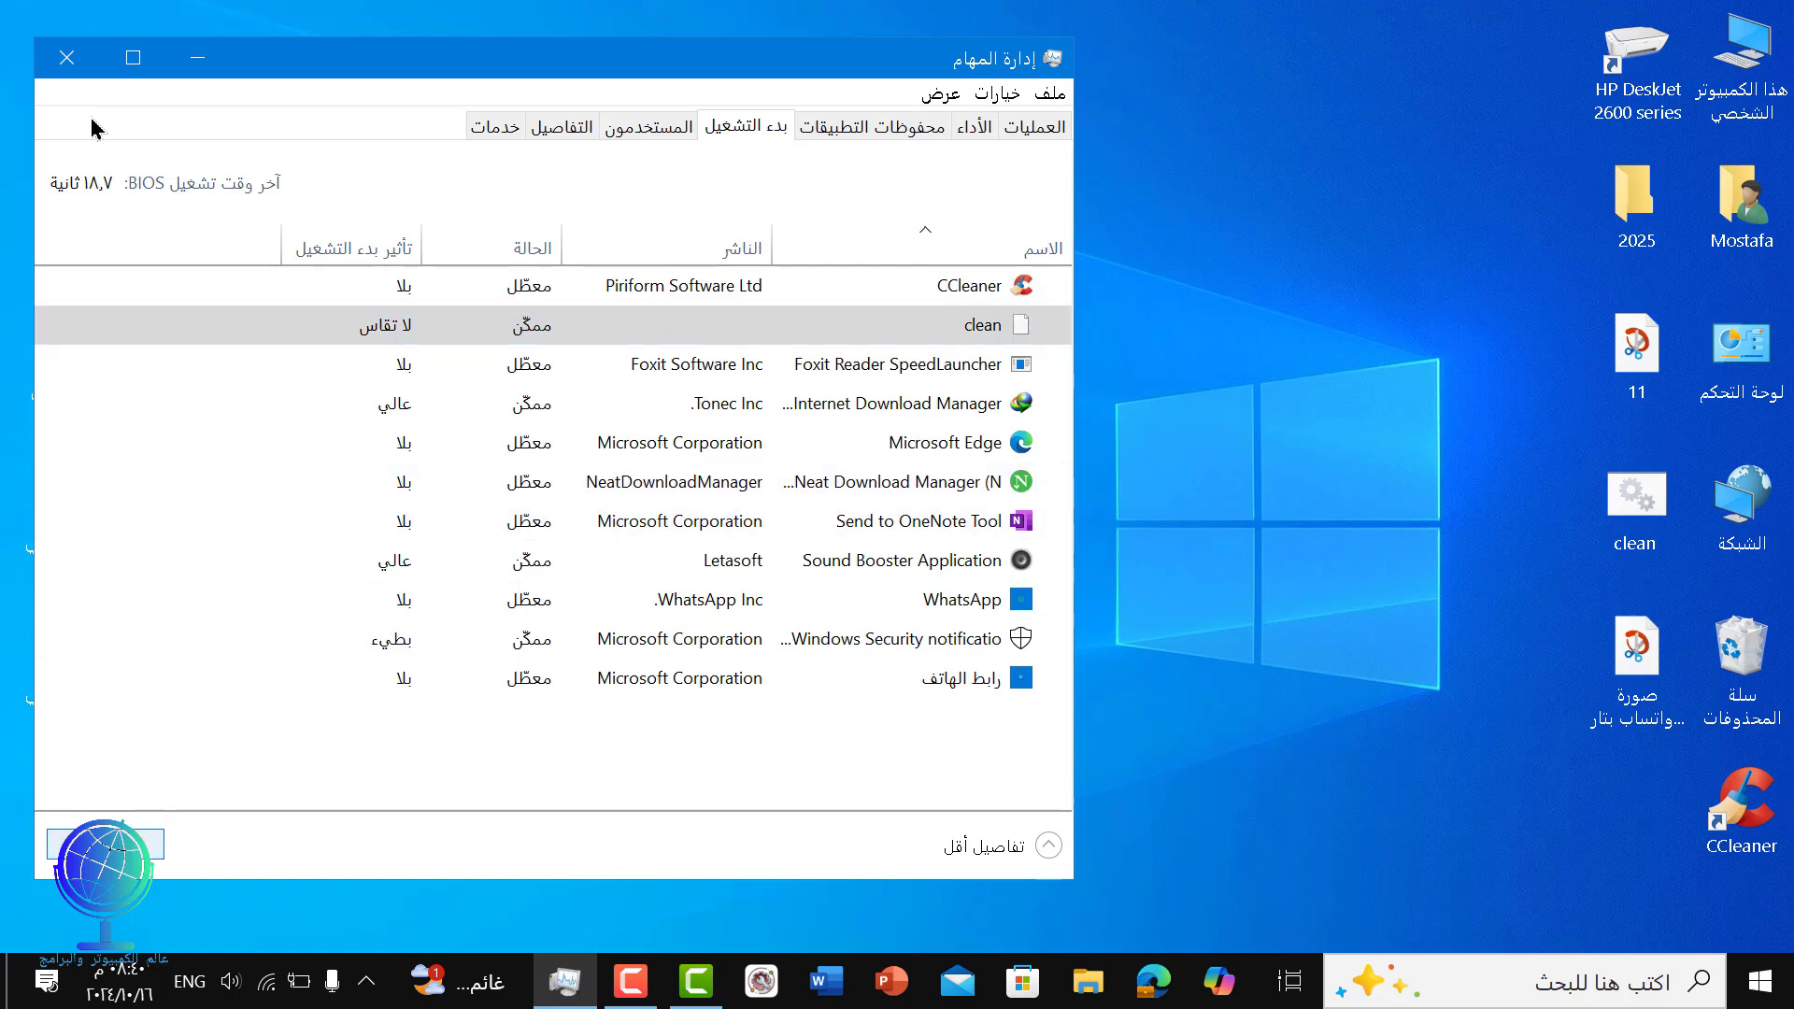
{"action": "left_click", "coordinate": [67, 57]}
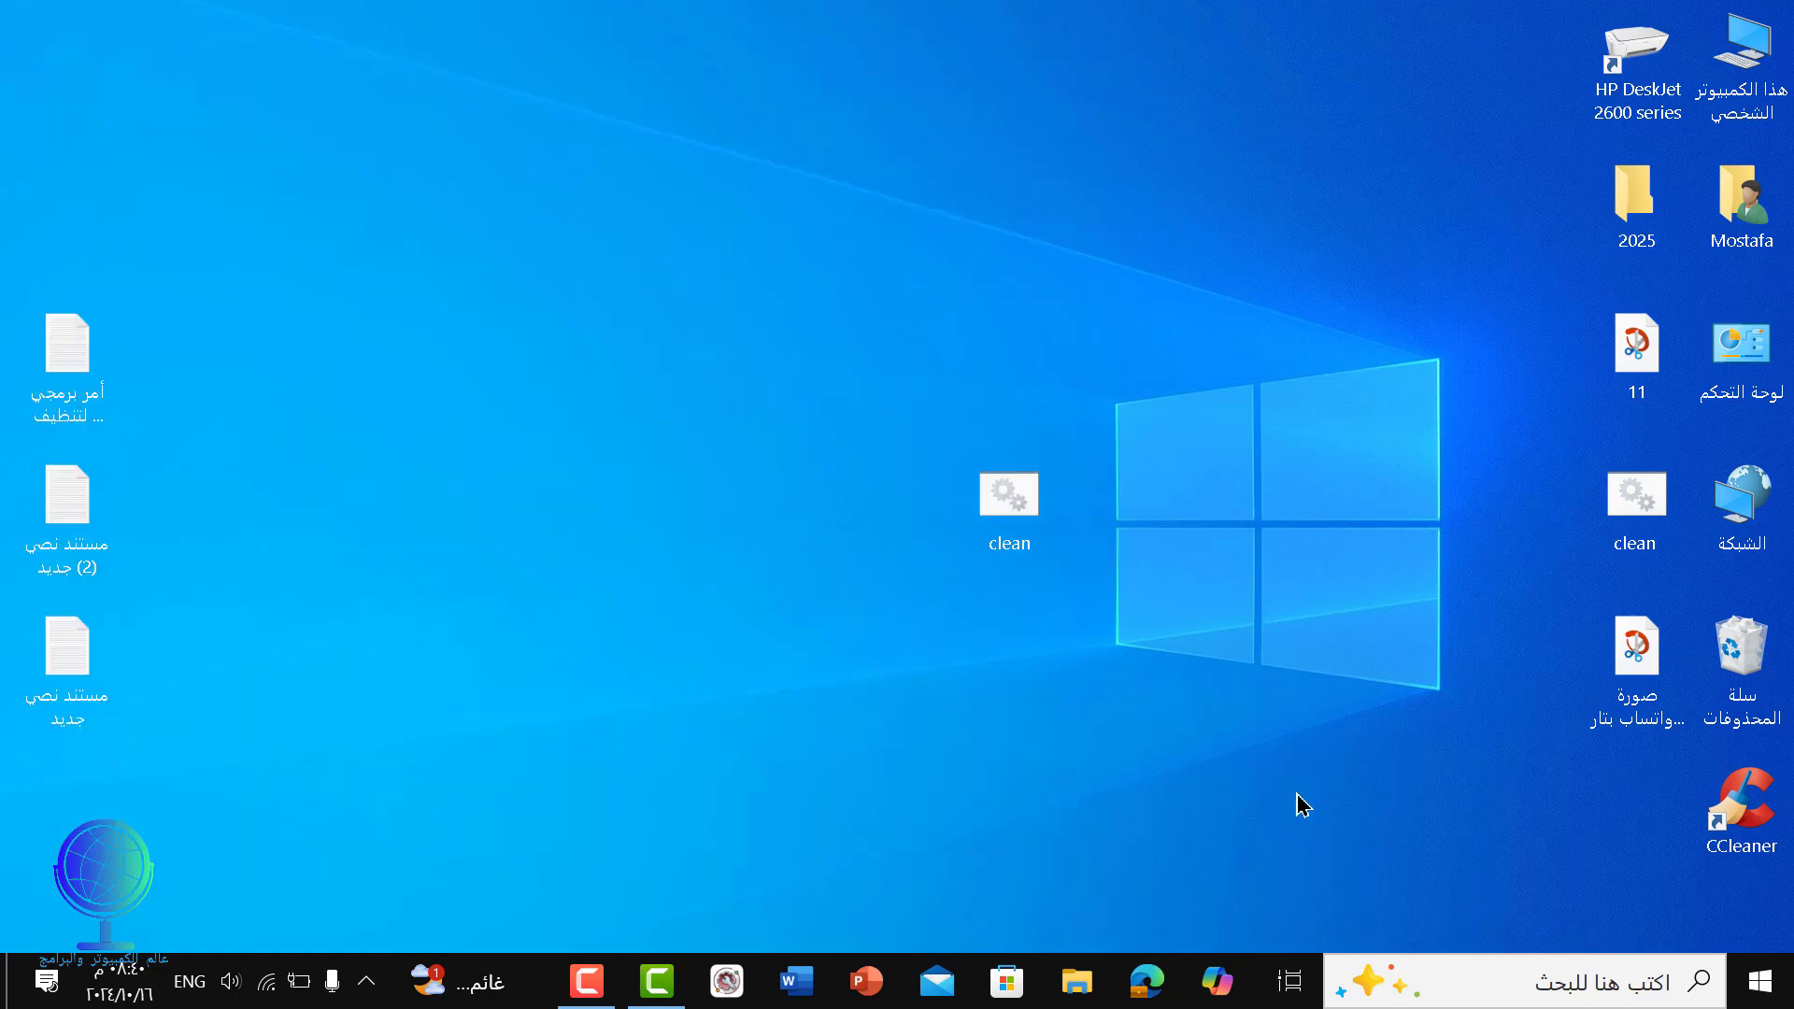
- Run the clean batch file in the middle of the desktop as administrator
{"action": "right_click", "coordinate": [1008, 506]}
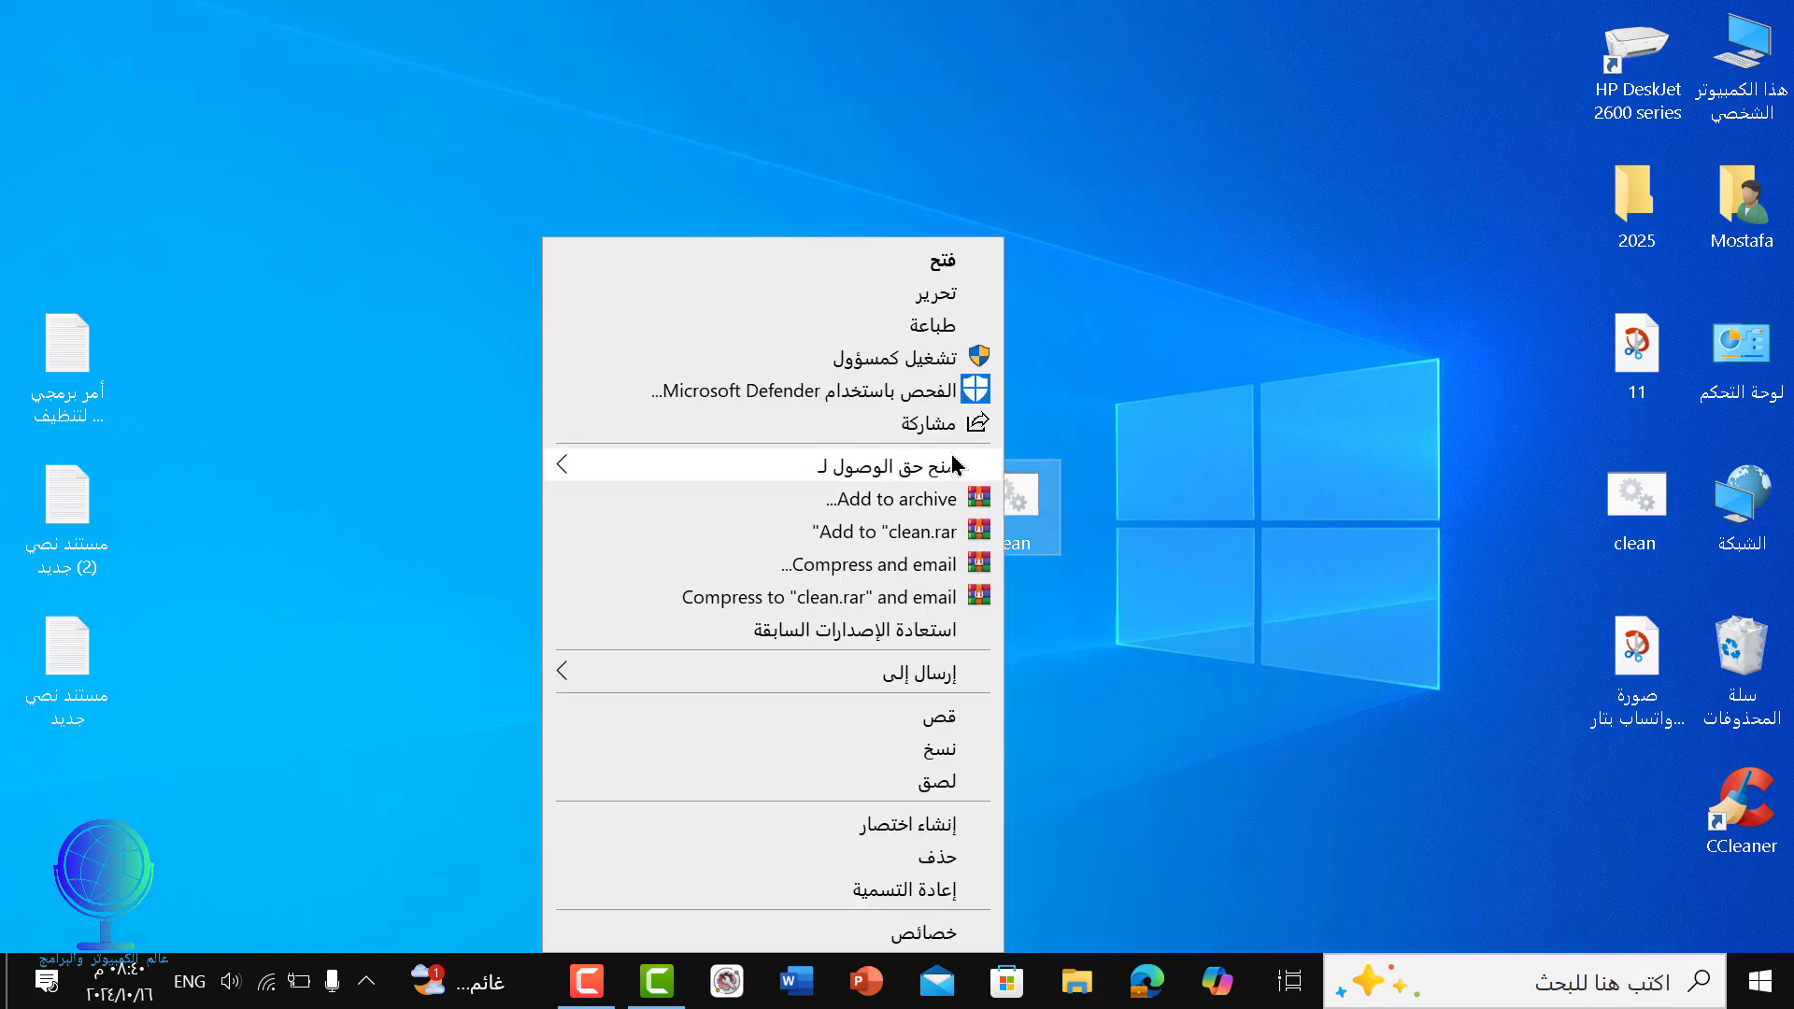
{"action": "left_click", "coordinate": [934, 360]}
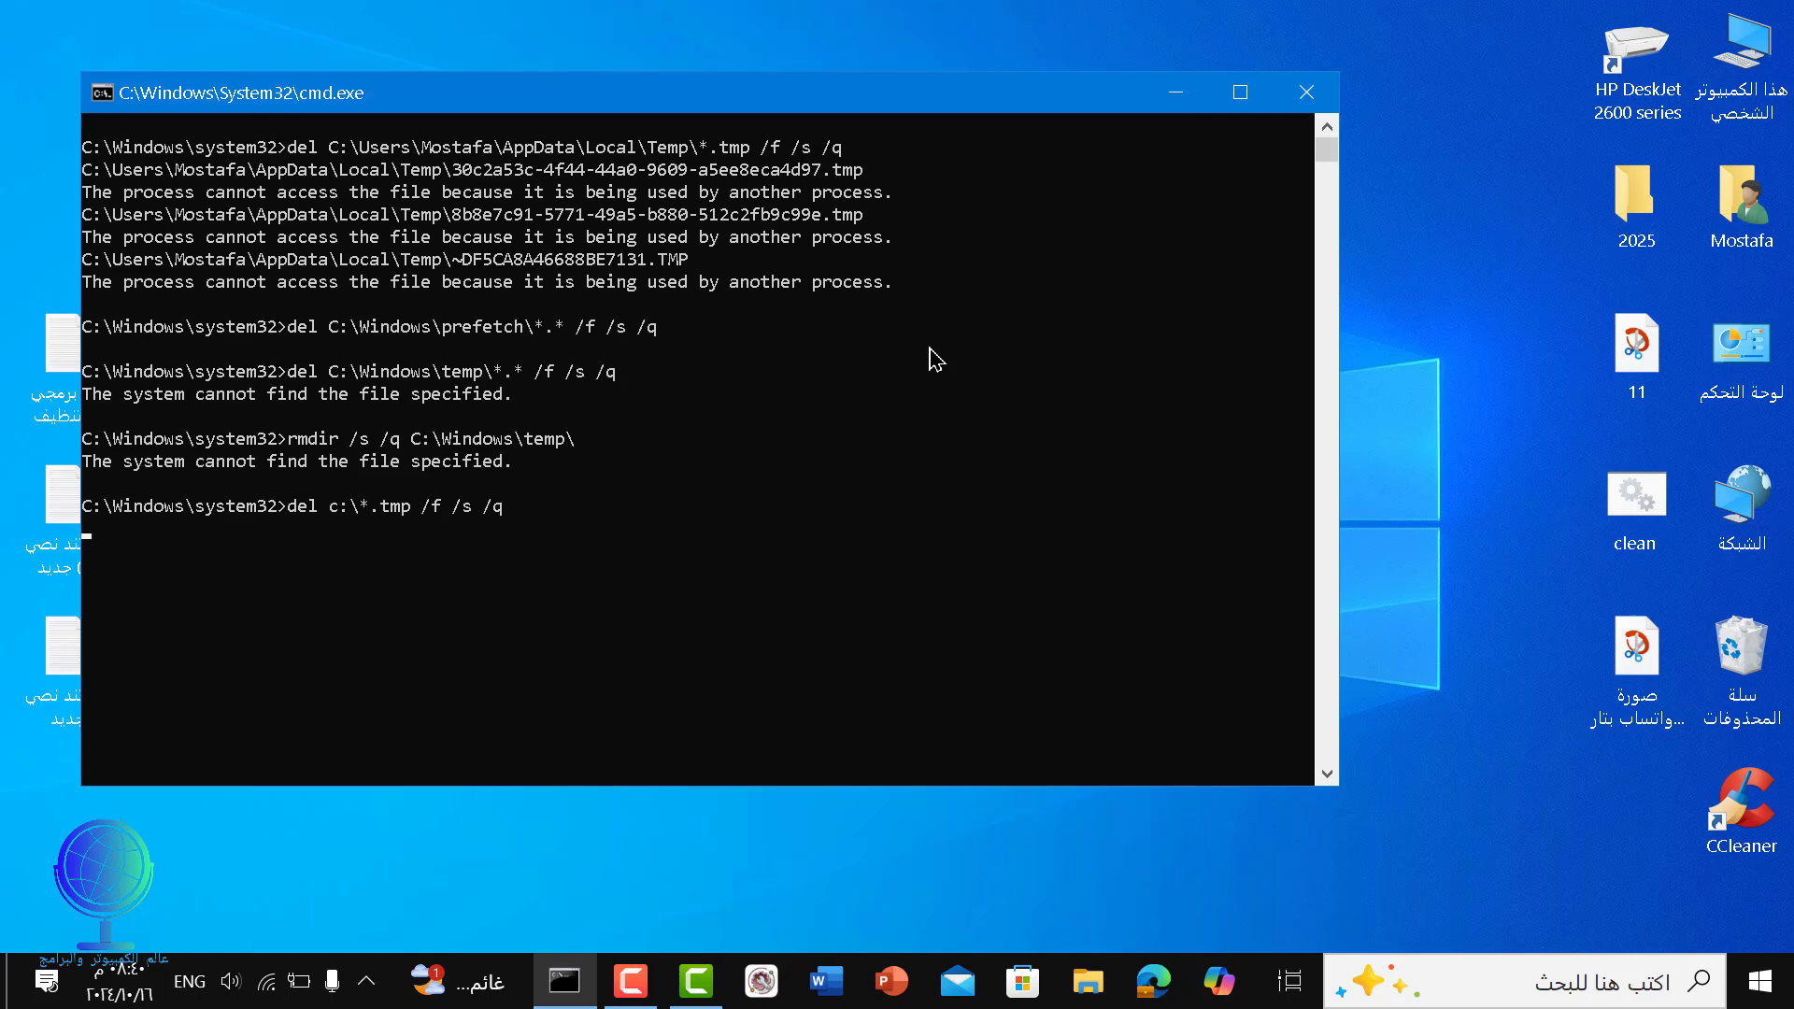